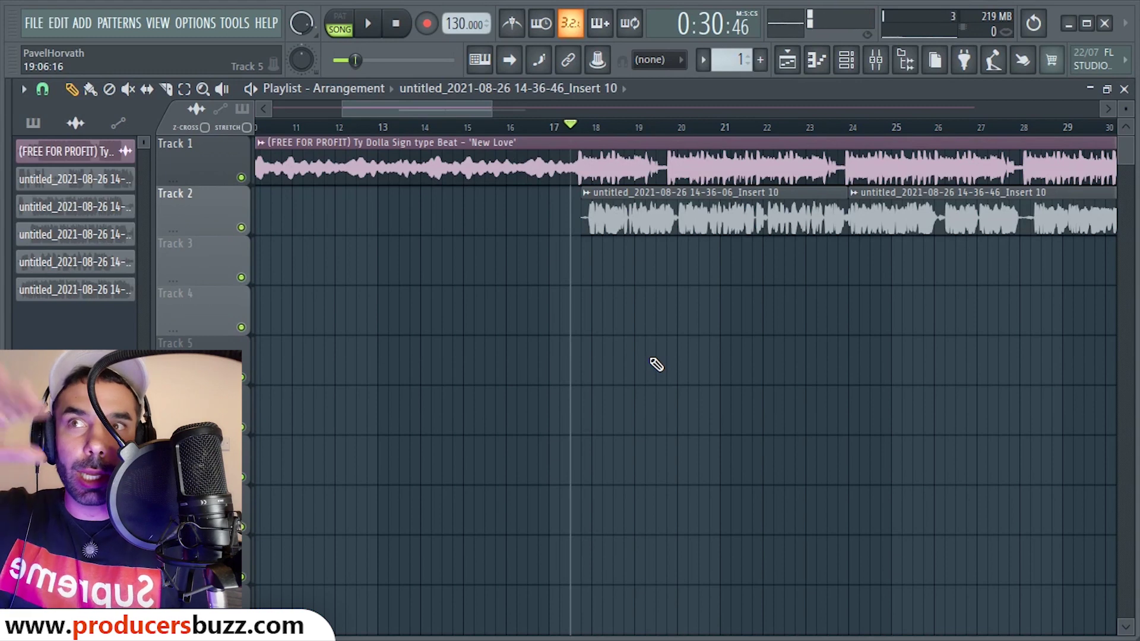
Show the Soundgoodizer effect loaded on mixer track Insert 10, then close its window
{"action": "left_click", "coordinate": [879, 62]}
{"action": "left_click", "coordinate": [249, 201]}
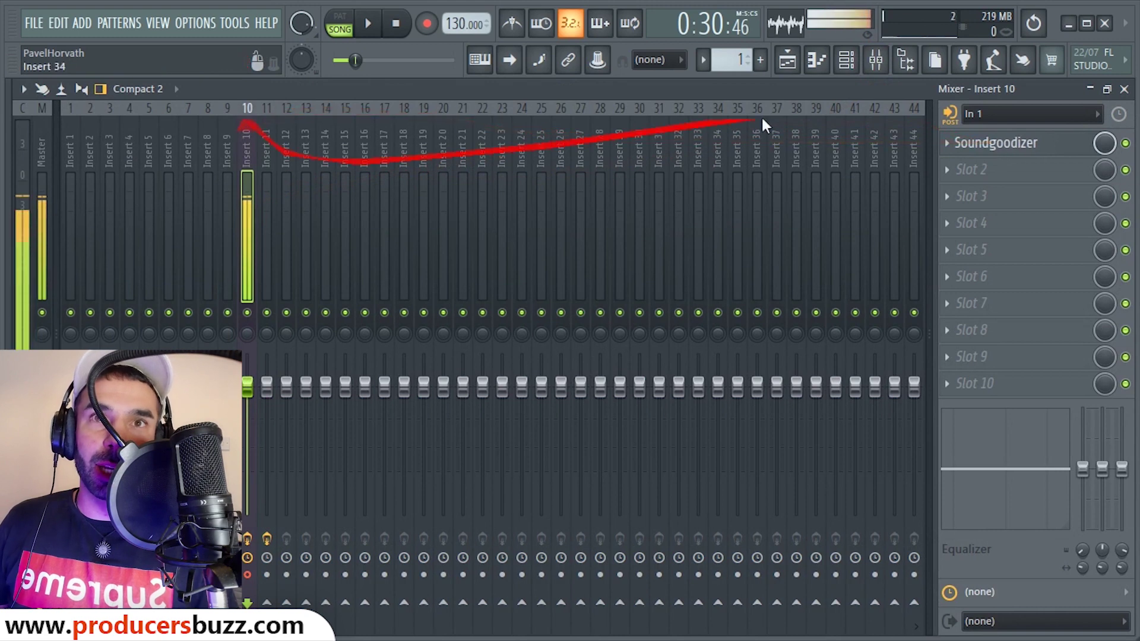
{"action": "left_click", "coordinate": [964, 146]}
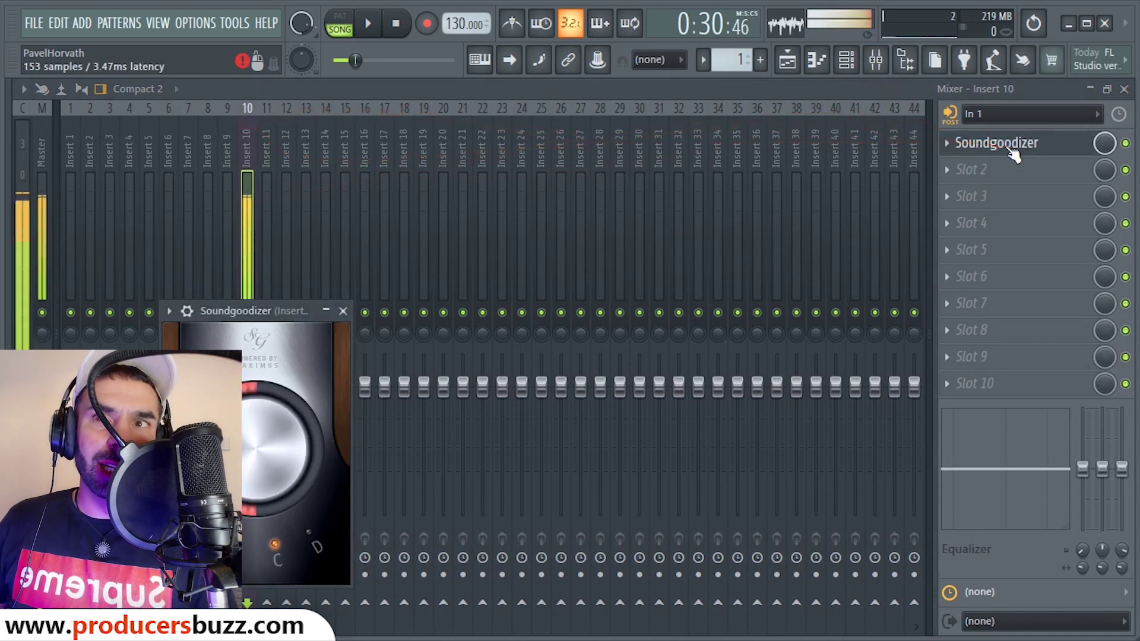
{"action": "left_click", "coordinate": [344, 311]}
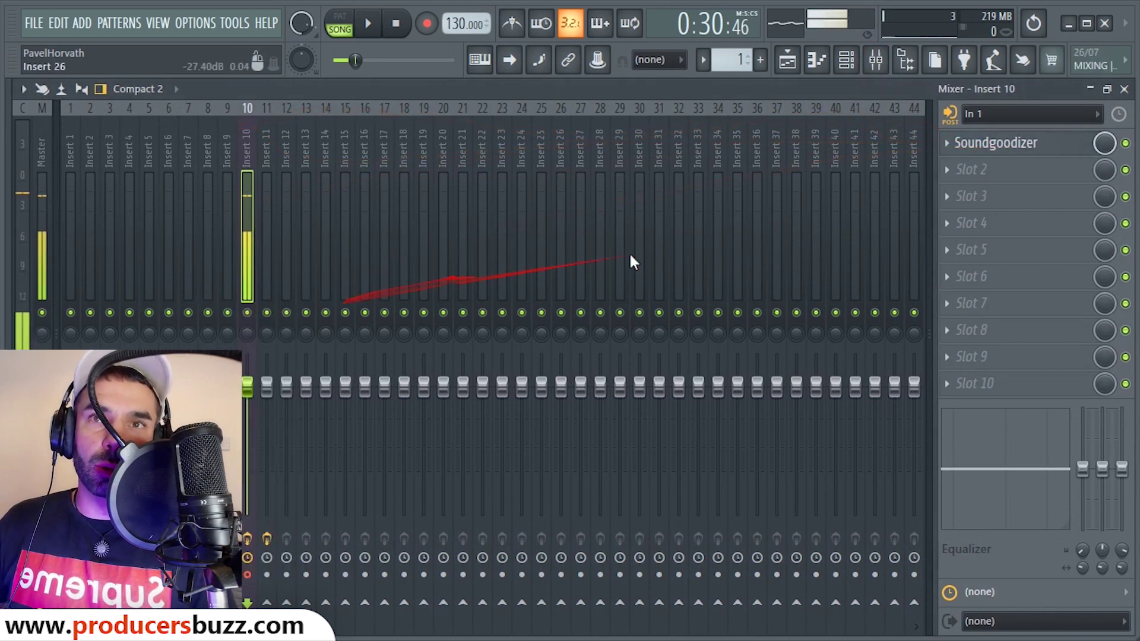
Bypass and re-enable Soundgoodizer on Insert 10, look over its settings, and return to the playlist
{"action": "left_click", "coordinate": [1056, 153]}
{"action": "left_click", "coordinate": [1063, 149]}
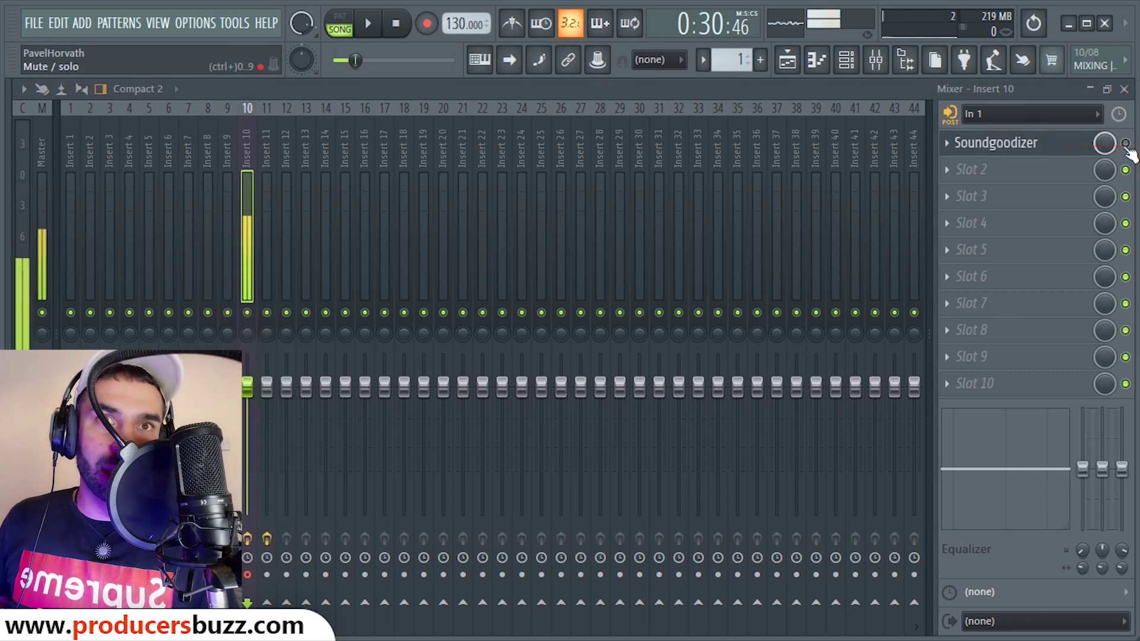
{"action": "left_click", "coordinate": [1040, 153]}
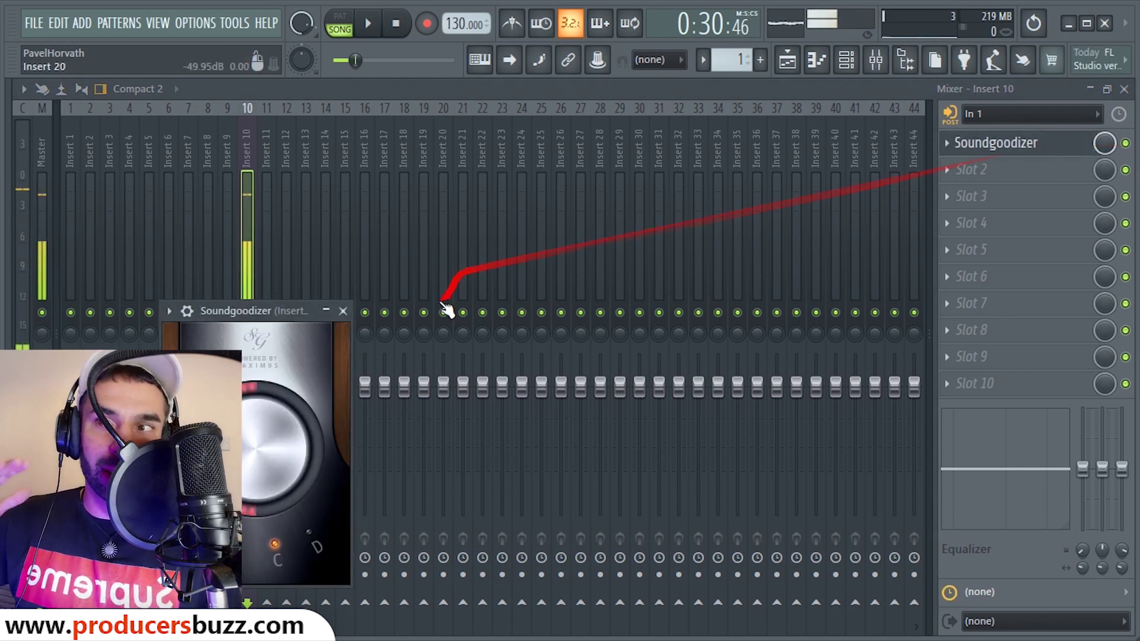
{"action": "left_click_drag", "start_coordinate": [256, 320], "coordinate": [327, 205]}
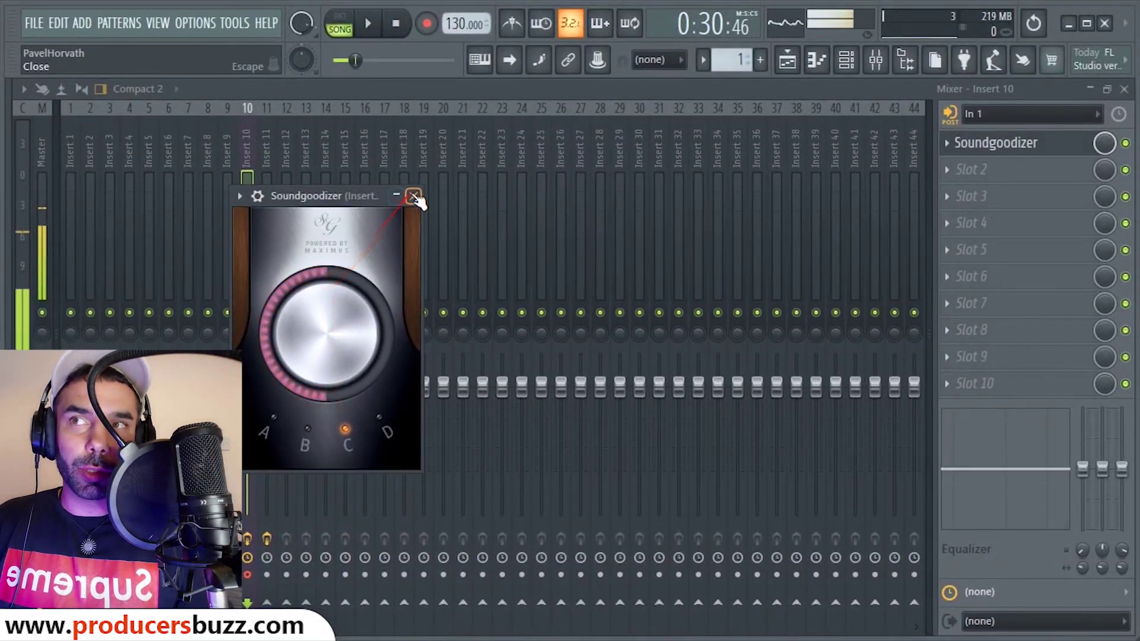
{"action": "left_click", "coordinate": [465, 139]}
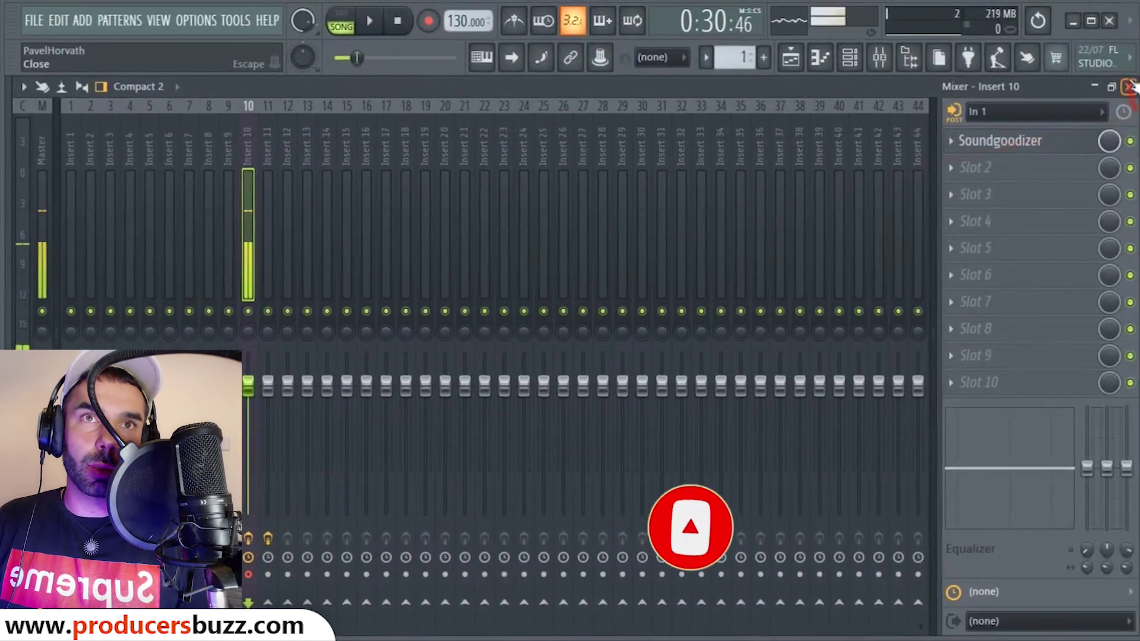
{"action": "left_click", "coordinate": [1122, 84]}
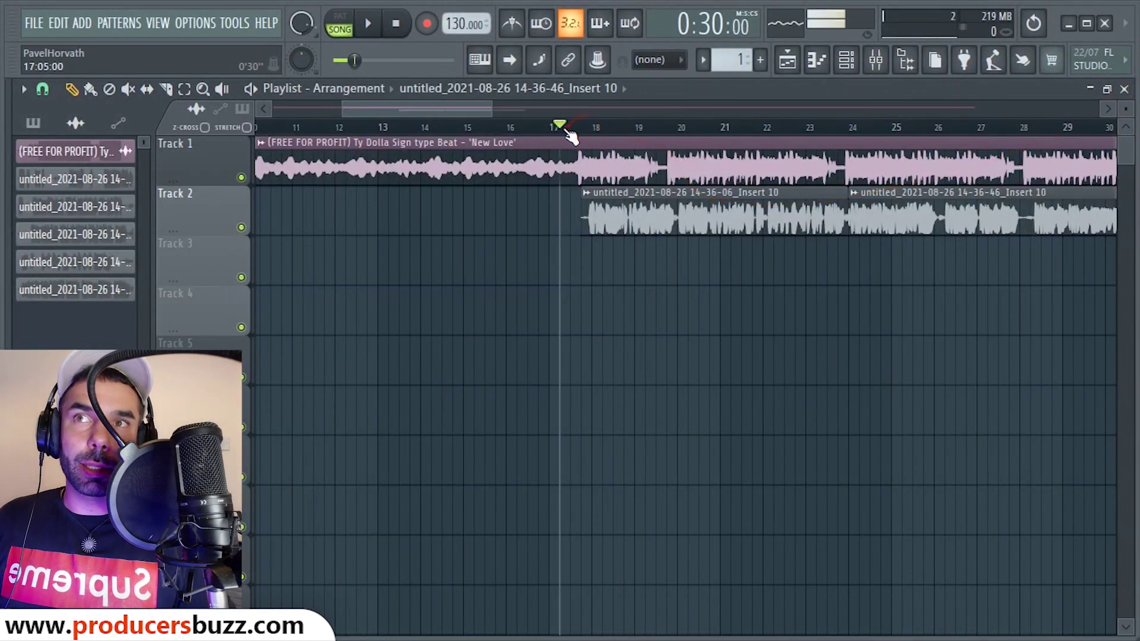
Mute Track 2 and record a short vocal take onto Track 3 from the start of the existing vocals
{"action": "left_click_drag", "start_coordinate": [468, 112], "coordinate": [488, 105]}
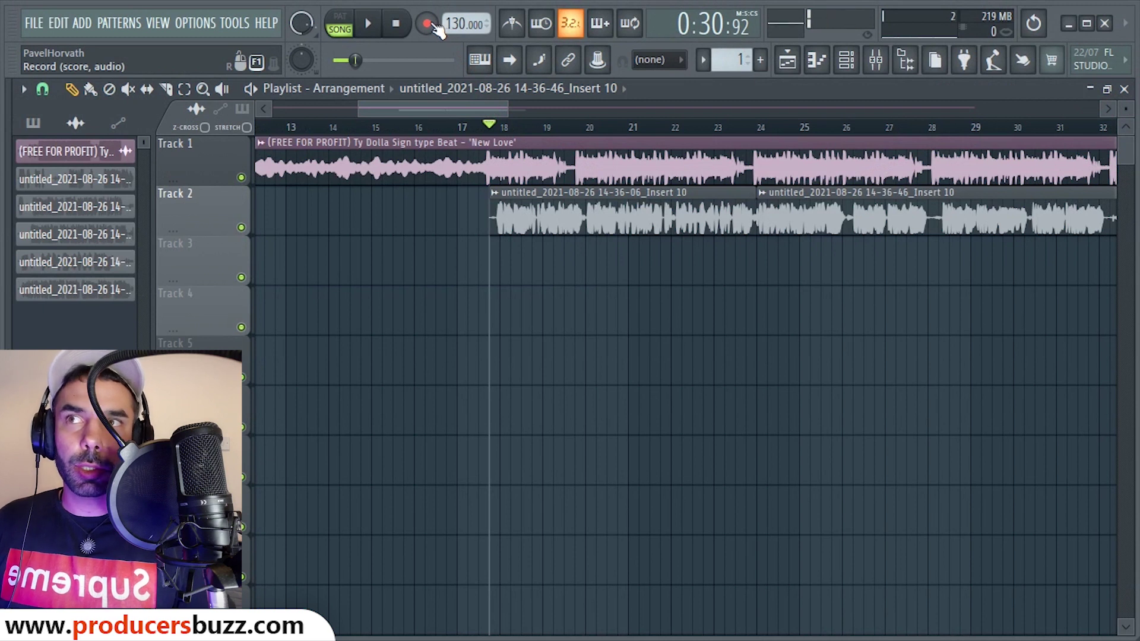
{"action": "left_click", "coordinate": [241, 228]}
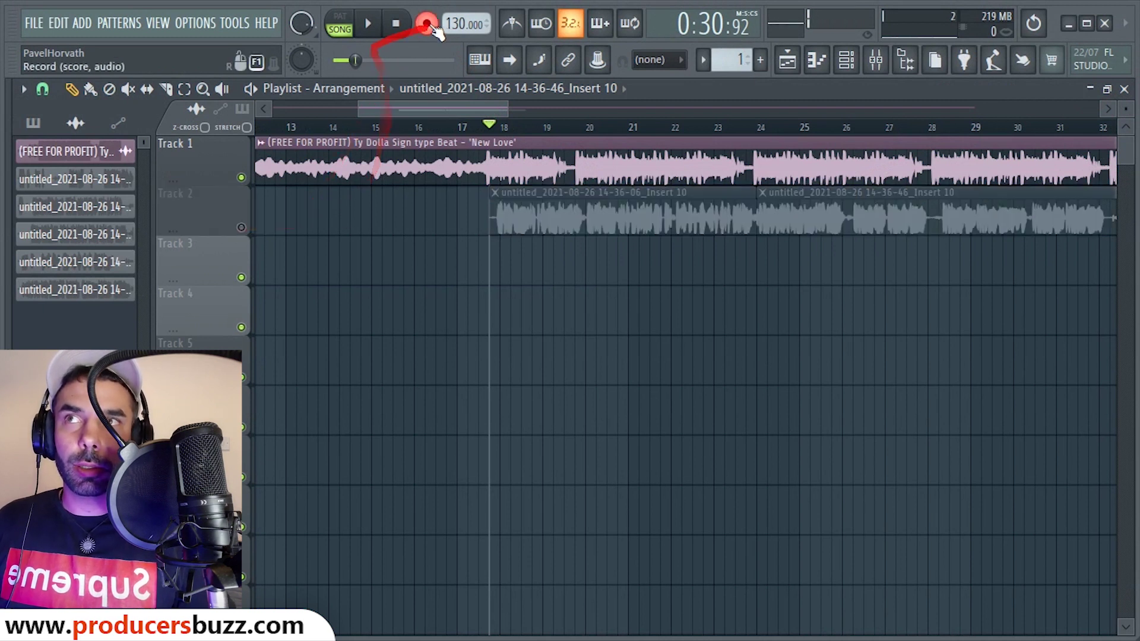
{"action": "left_click", "coordinate": [369, 25]}
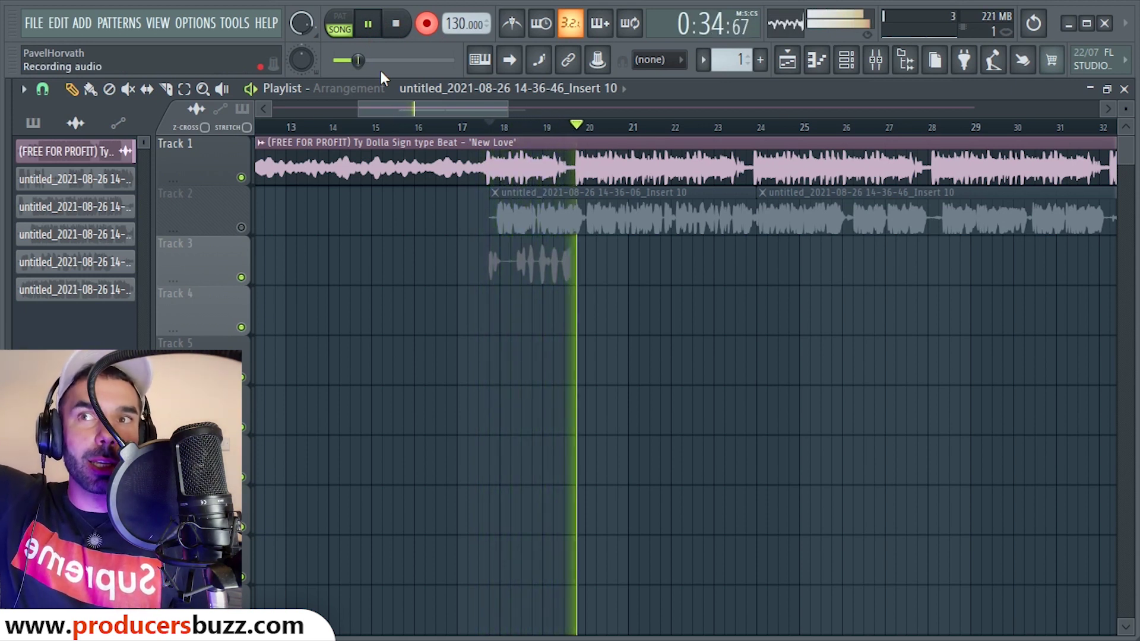
{"action": "key", "text": "space"}
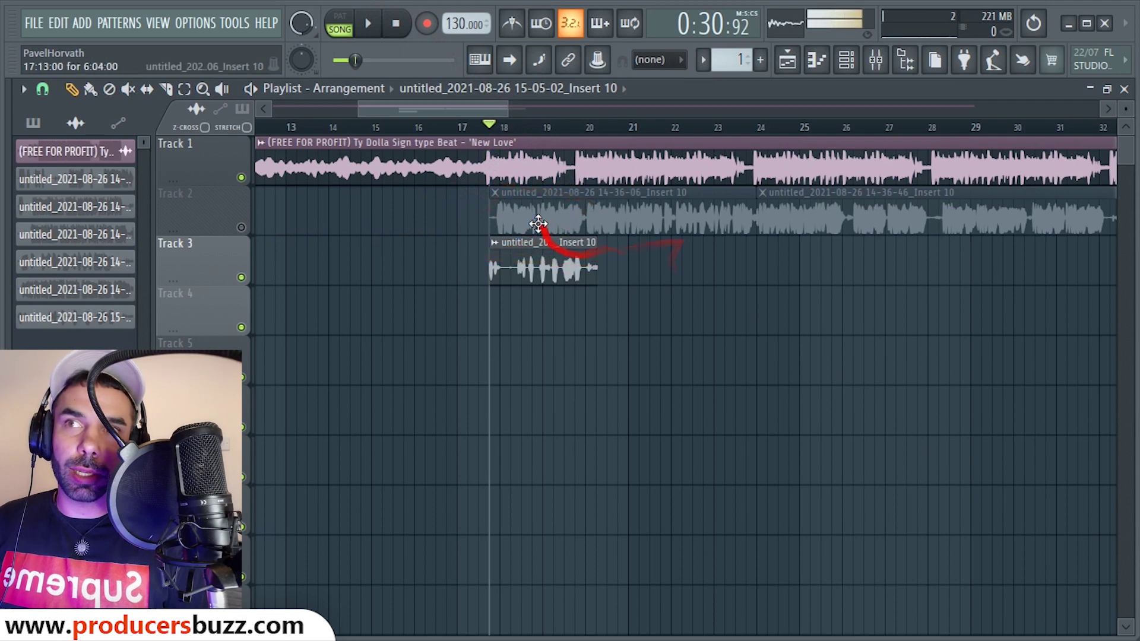
Unmute Track 2, mute Track 3, and select Insert 11 in the mixer before returning to the playlist
{"action": "left_click", "coordinate": [241, 228]}
{"action": "left_click", "coordinate": [241, 277]}
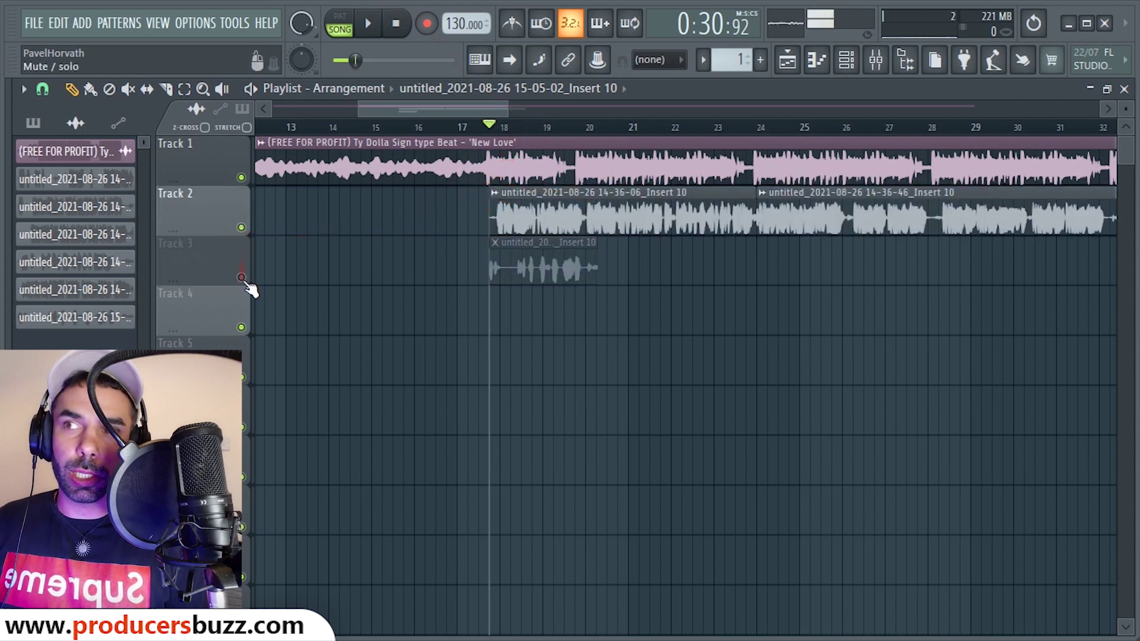
{"action": "left_click", "coordinate": [876, 59]}
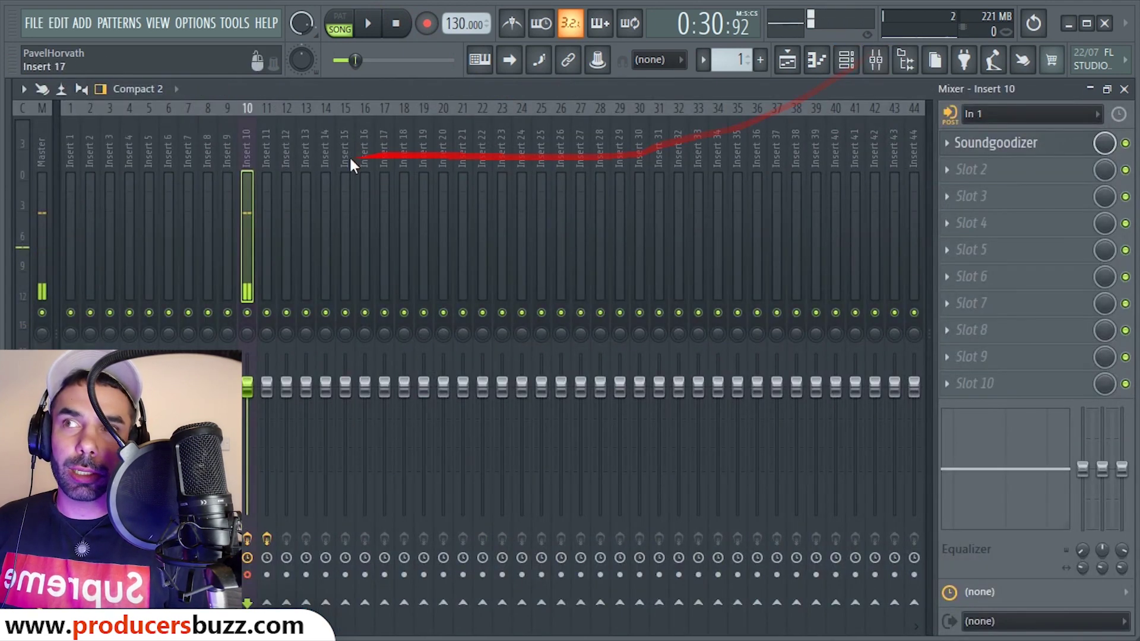
{"action": "left_click", "coordinate": [271, 166]}
{"action": "left_click", "coordinate": [1124, 88]}
Play back the Track 2 vocals over the beat and delete the short take from Track 3
{"action": "key", "text": "space"}
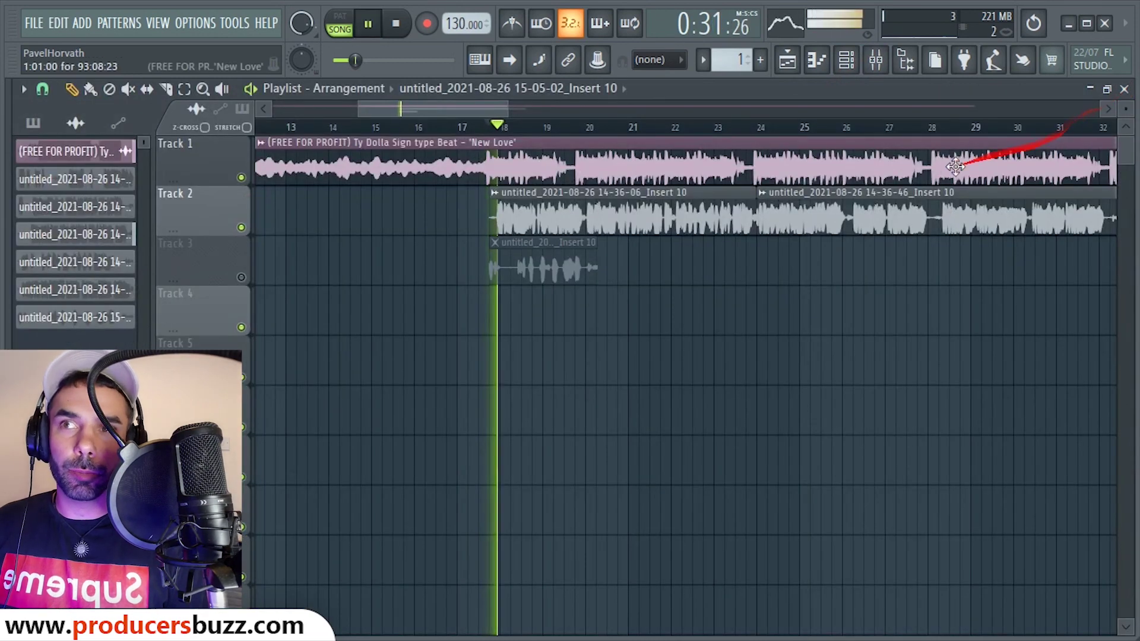
{"action": "right_click", "coordinate": [588, 264]}
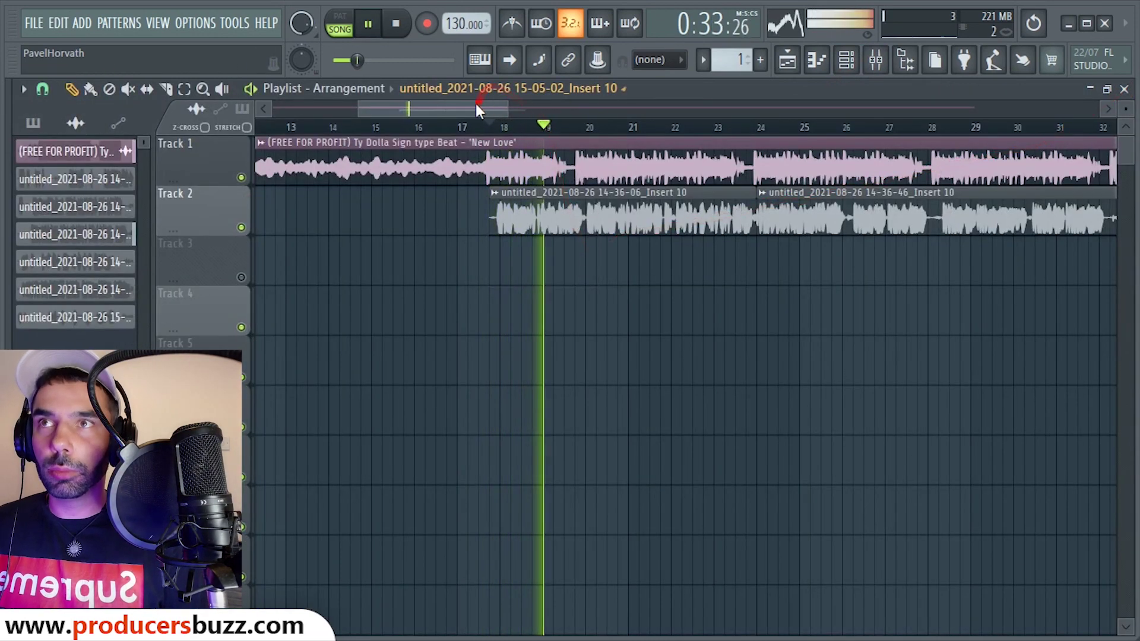
{"action": "left_click_drag", "start_coordinate": [476, 104], "coordinate": [495, 111]}
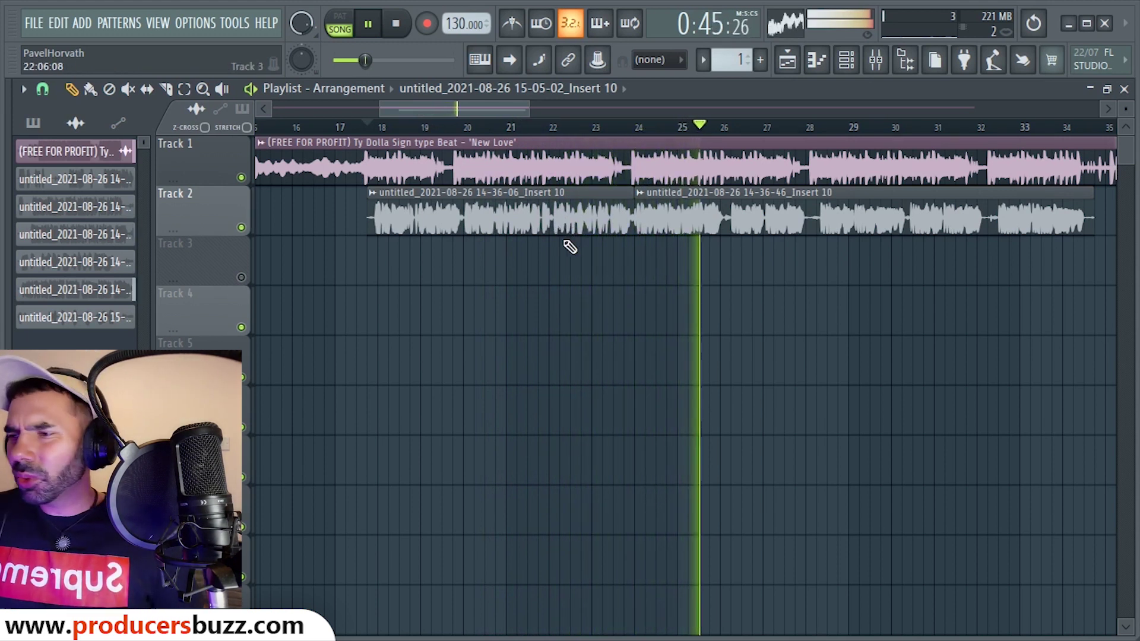
{"action": "key", "text": "space"}
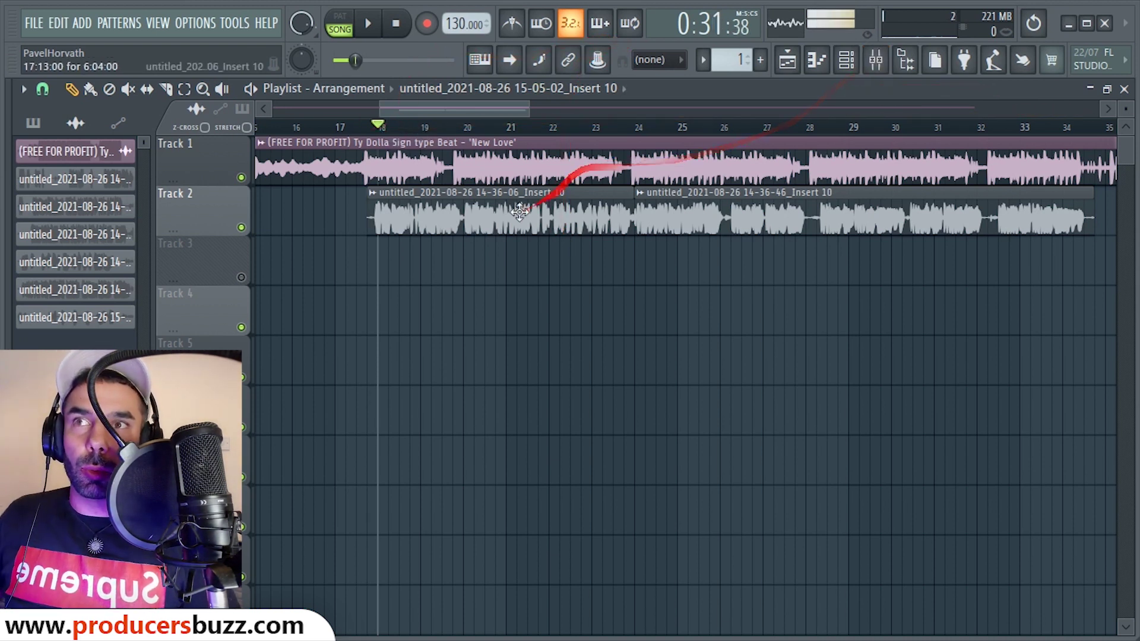
Check the mixer track assignment of both vocal clips on Track 2 in their channel settings
{"action": "double_click", "coordinate": [477, 196]}
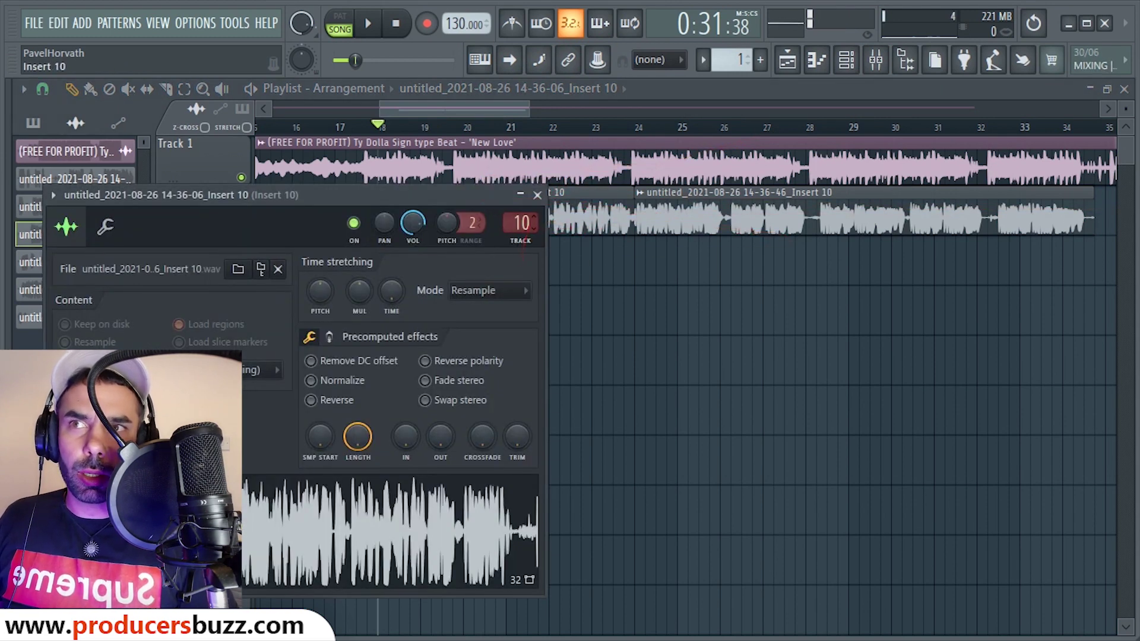
{"action": "left_click", "coordinate": [538, 195]}
{"action": "double_click", "coordinate": [861, 215]}
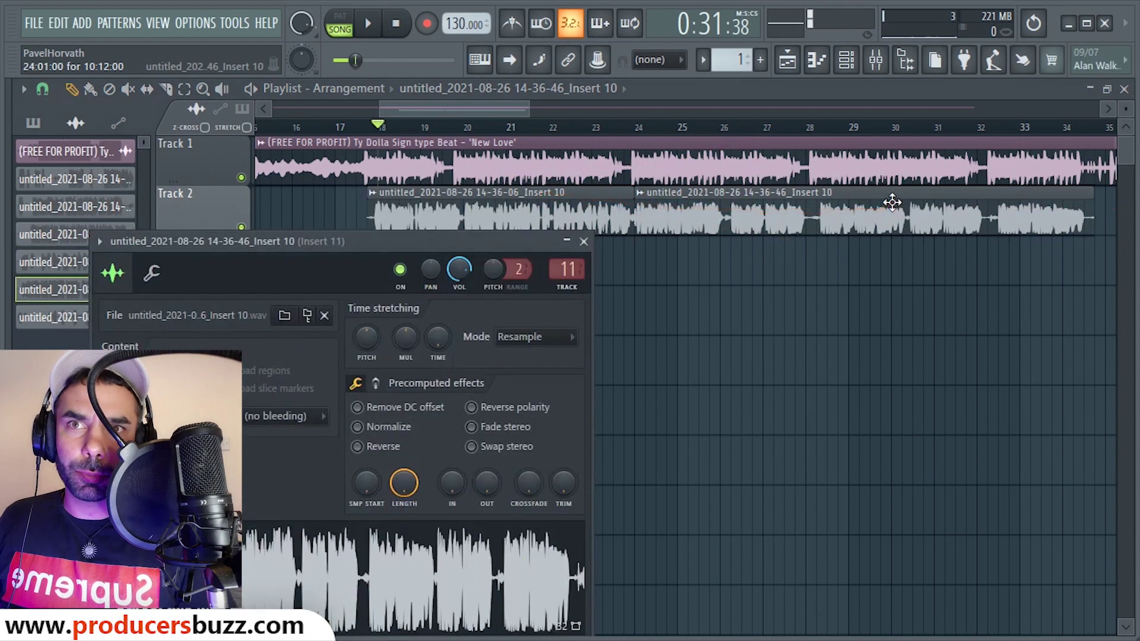
{"action": "left_click_drag", "start_coordinate": [579, 272], "coordinate": [571, 310]}
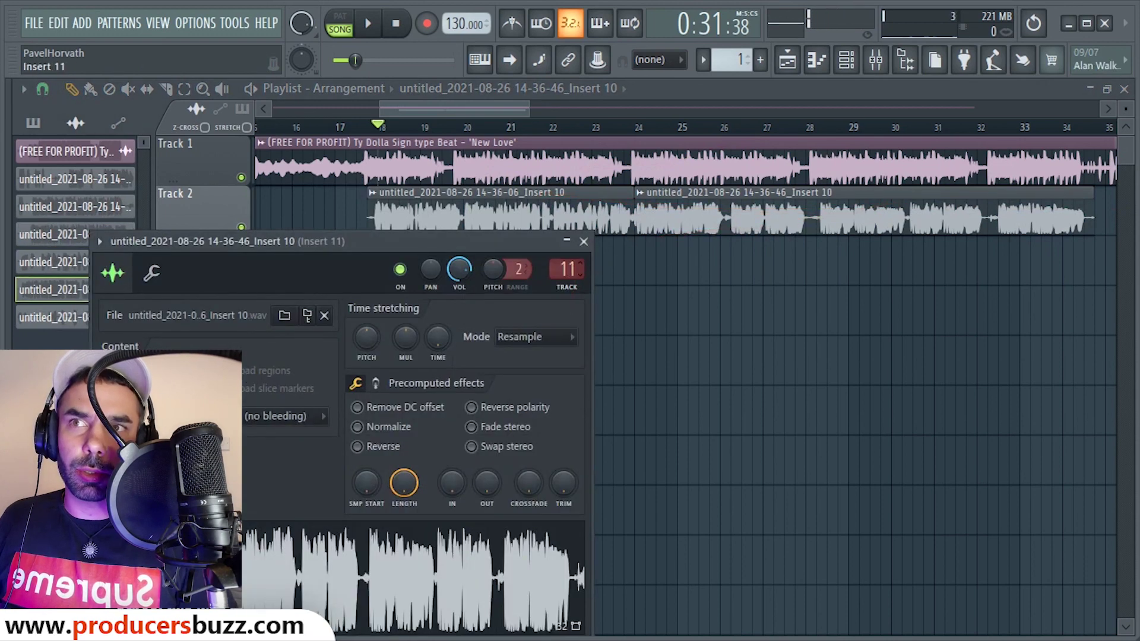
{"action": "left_click", "coordinate": [584, 243]}
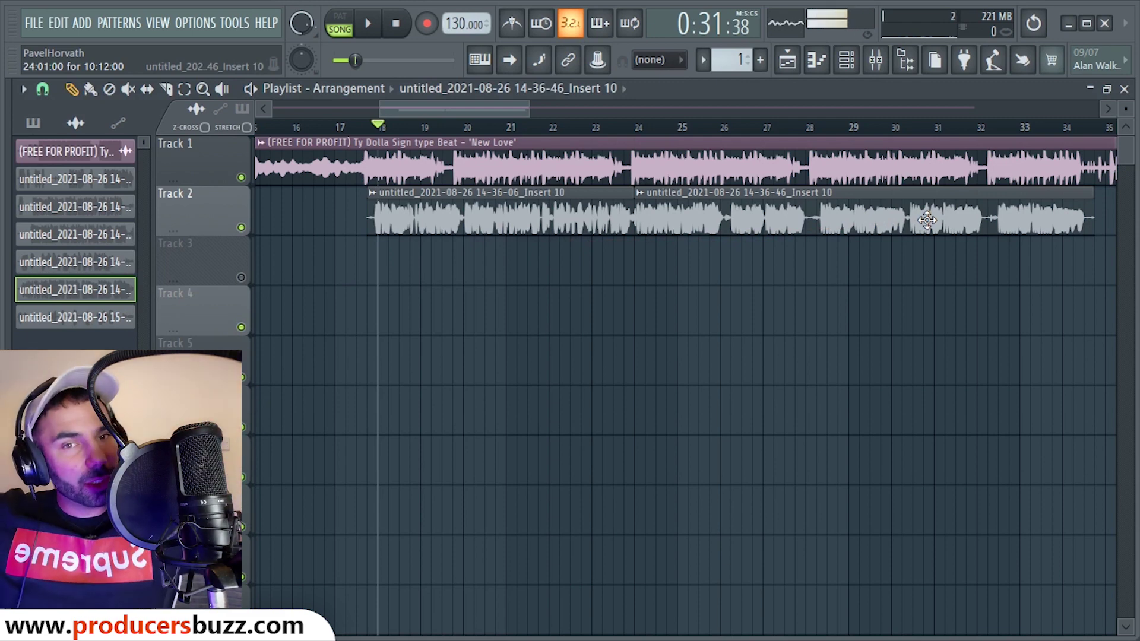
Enable Auto-Tune EFX on mixer track Insert 11 and open its plugin window
{"action": "left_click", "coordinate": [875, 59]}
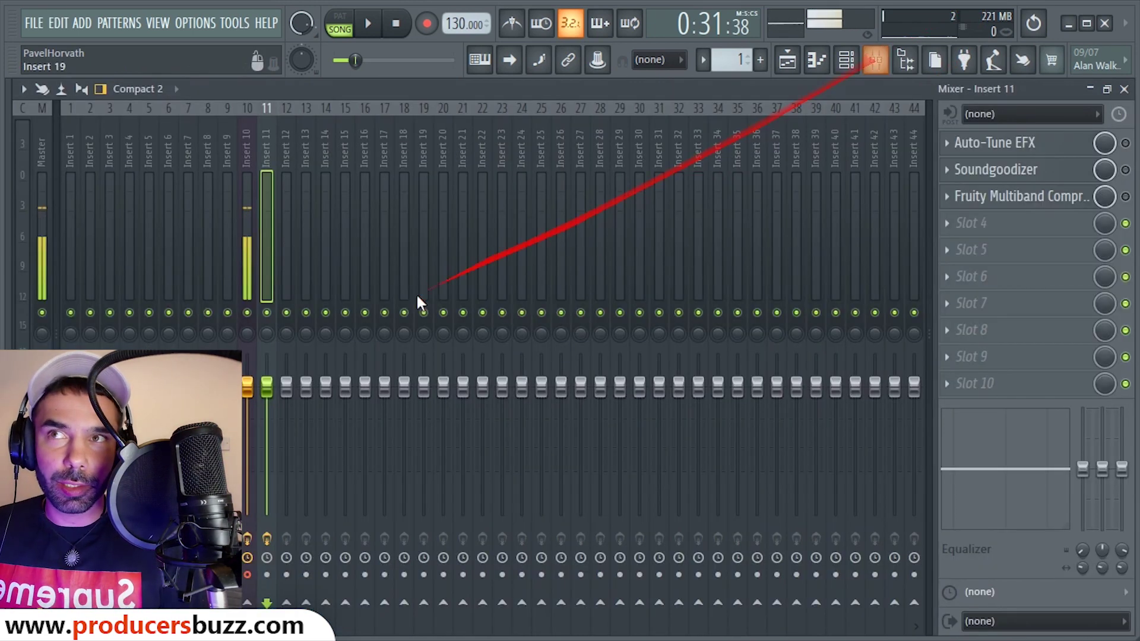
{"action": "left_click", "coordinate": [1025, 144]}
{"action": "left_click", "coordinate": [1125, 143]}
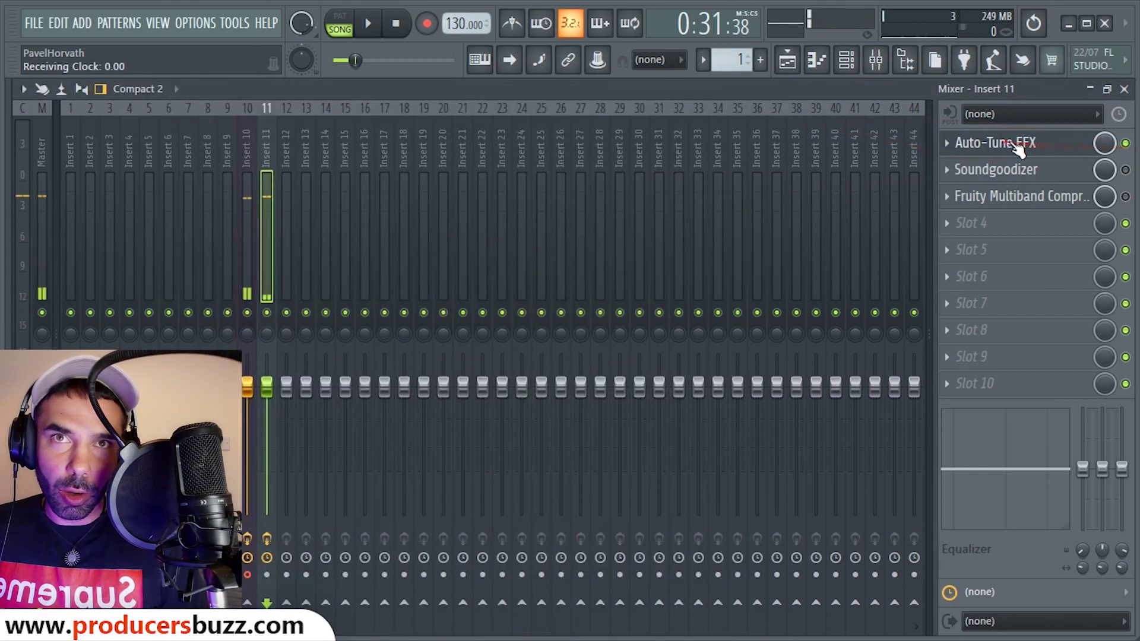
{"action": "left_click", "coordinate": [986, 143]}
{"action": "left_click_drag", "start_coordinate": [585, 93], "coordinate": [611, 79]}
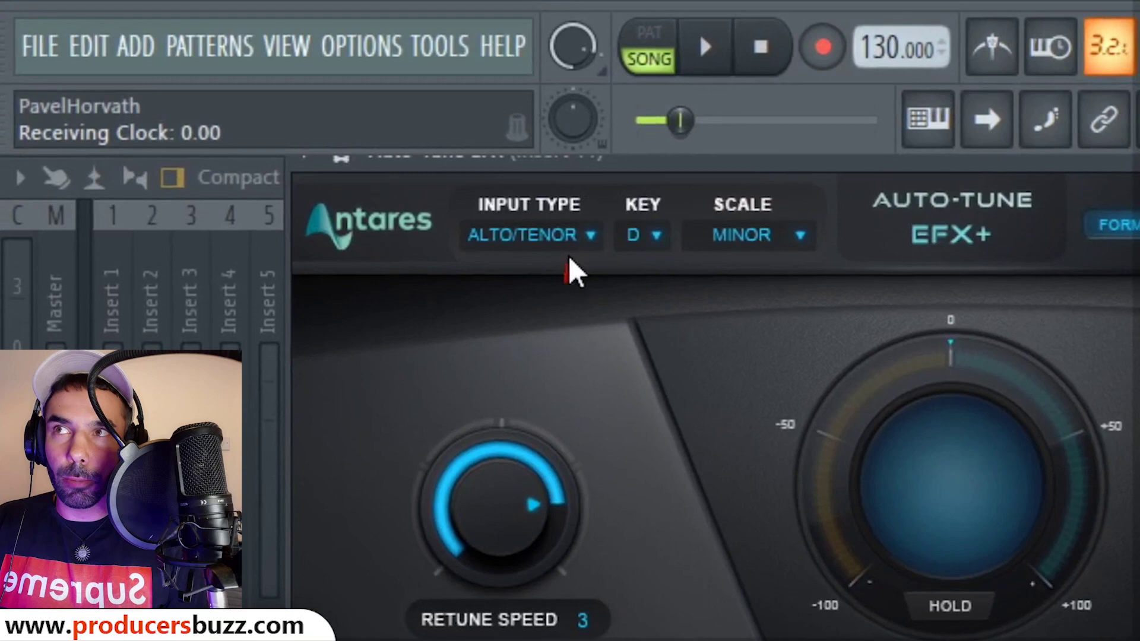
Choose Alto/Tenor as the input type, D as the key and Minor as the scale in Auto-Tune EFX+
{"action": "left_click", "coordinate": [572, 232]}
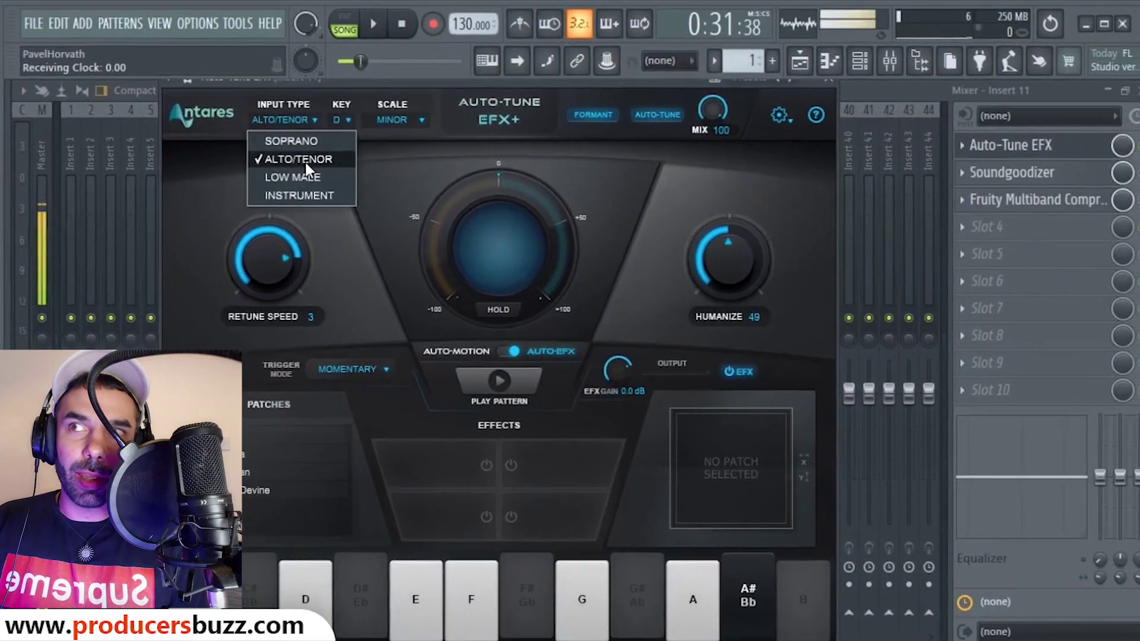
{"action": "left_click", "coordinate": [572, 318]}
{"action": "left_click", "coordinate": [337, 122]}
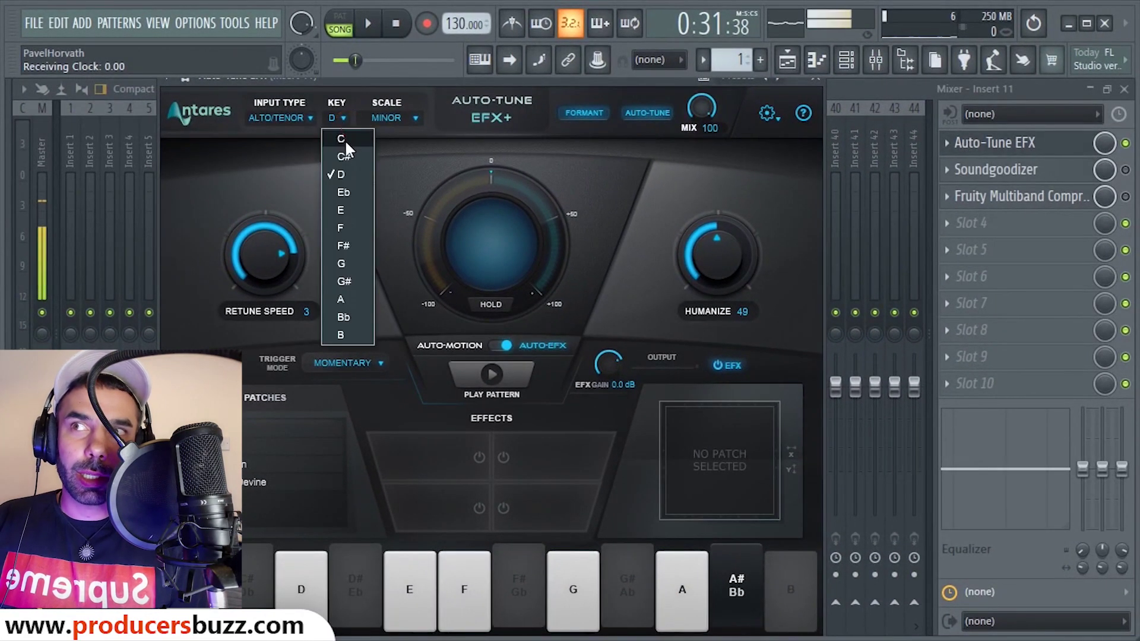
{"action": "left_click", "coordinate": [342, 172]}
{"action": "left_click", "coordinate": [389, 117]}
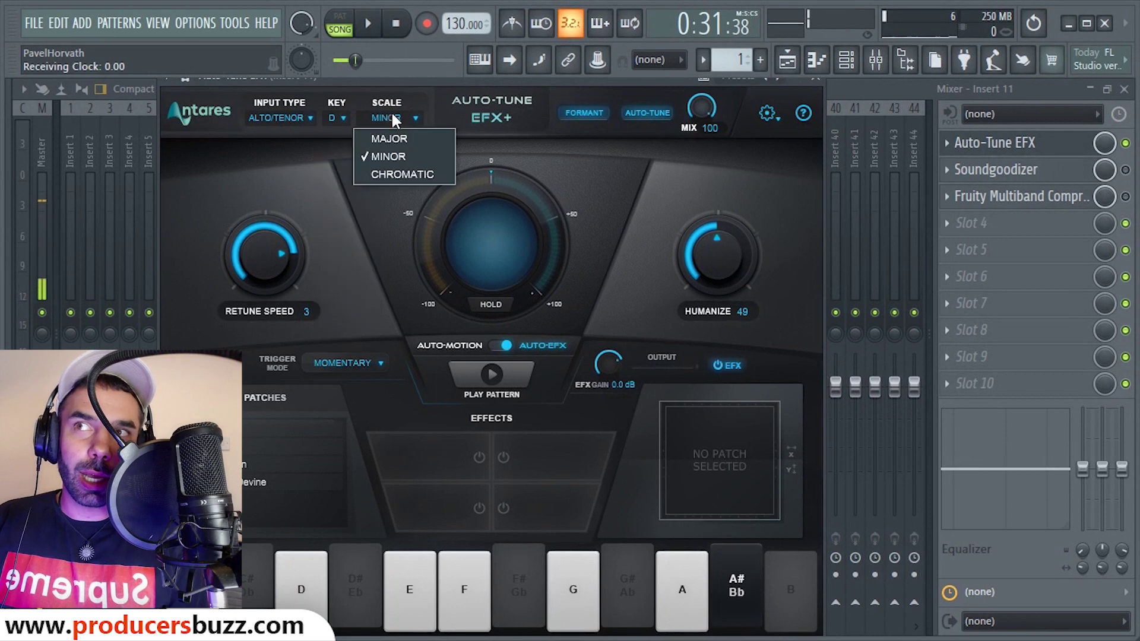
{"action": "left_click", "coordinate": [388, 149]}
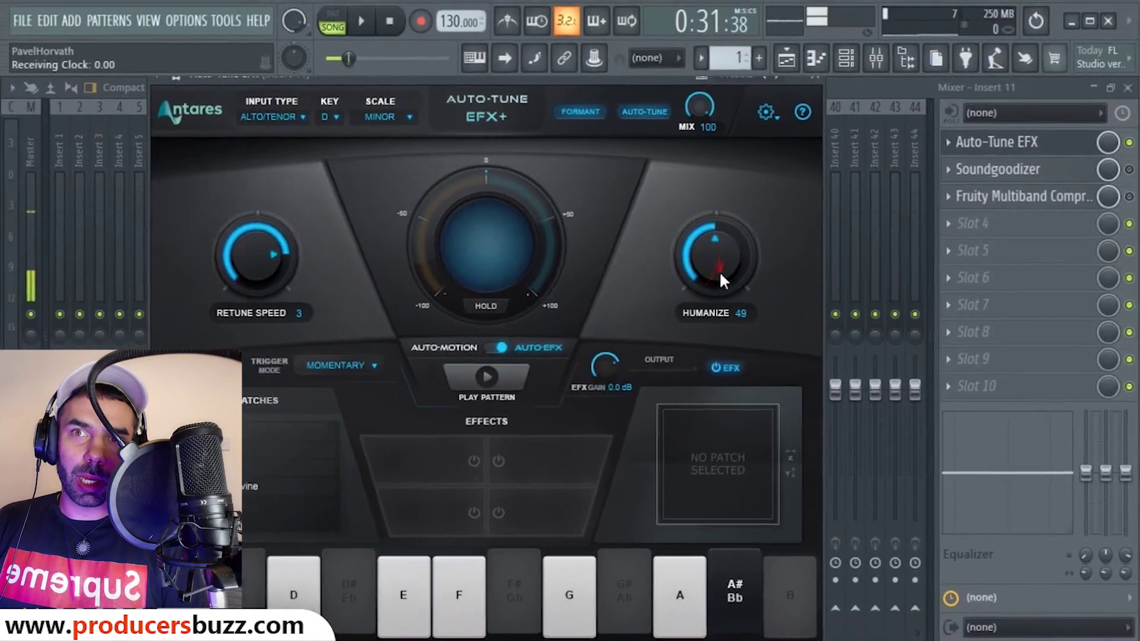
Set Humanize to 50 in Auto-Tune EFX+ and close the plugin window
{"action": "mouse_move", "coordinate": [721, 258]}
{"action": "left_mouse_down"}
{"action": "mouse_move", "coordinate": [719, 244]}
{"action": "mouse_move", "coordinate": [717, 256]}
{"action": "left_mouse_up"}
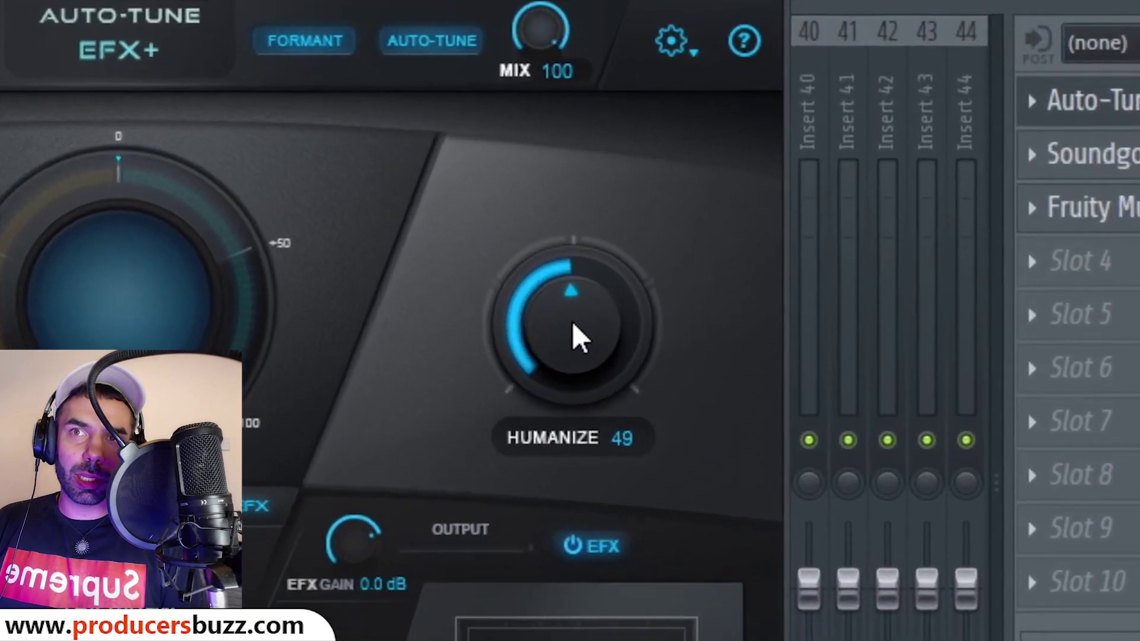
{"action": "left_click_drag", "start_coordinate": [572, 322], "coordinate": [579, 321]}
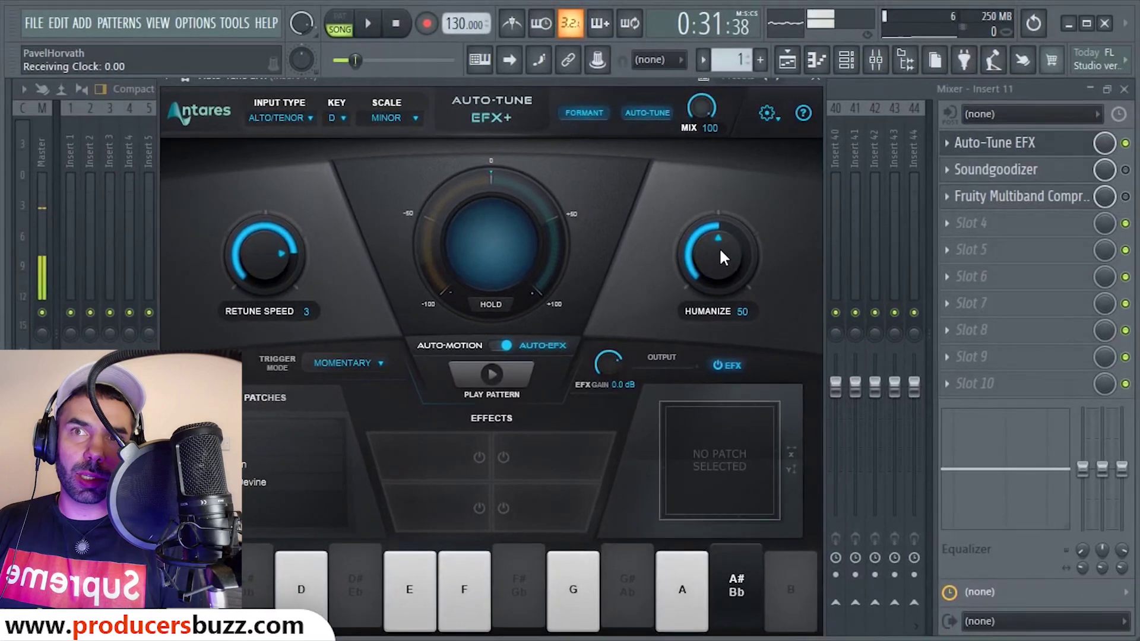
{"action": "mouse_move", "coordinate": [701, 266]}
{"action": "left_mouse_down"}
{"action": "mouse_move", "coordinate": [410, 435]}
{"action": "mouse_move", "coordinate": [681, 299]}
{"action": "mouse_move", "coordinate": [717, 316]}
{"action": "mouse_move", "coordinate": [797, 87]}
{"action": "left_mouse_up"}
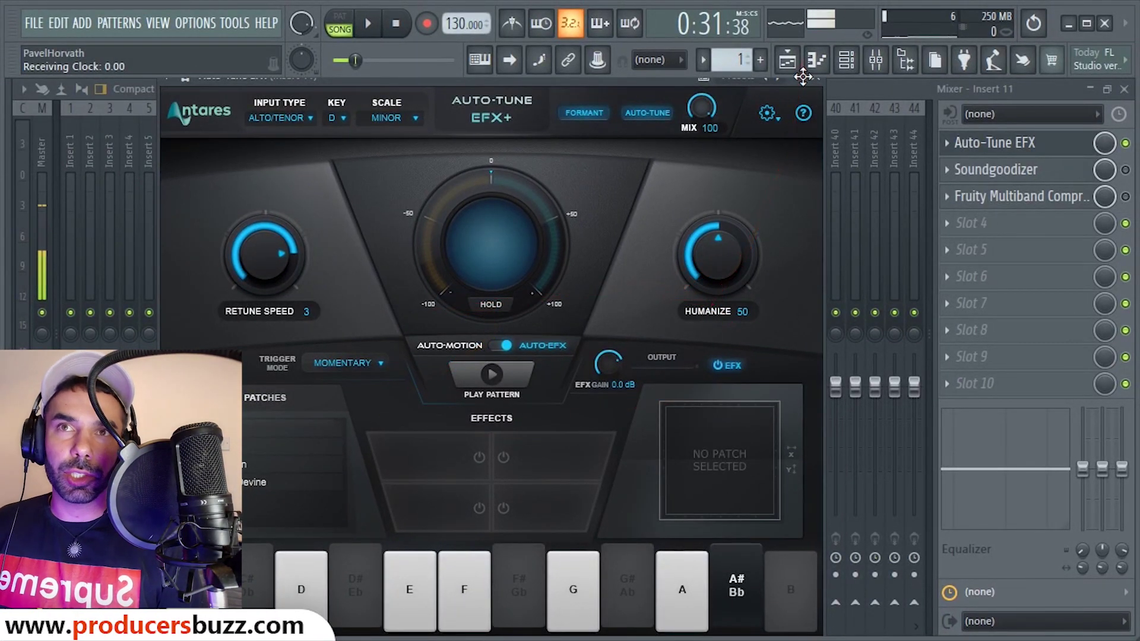
{"action": "left_click", "coordinate": [815, 77]}
Play the song from the mixer to hear the Insert 11 vocals with only Auto-Tune EFX enabled
{"action": "left_click_drag", "start_coordinate": [1021, 184], "coordinate": [1099, 170]}
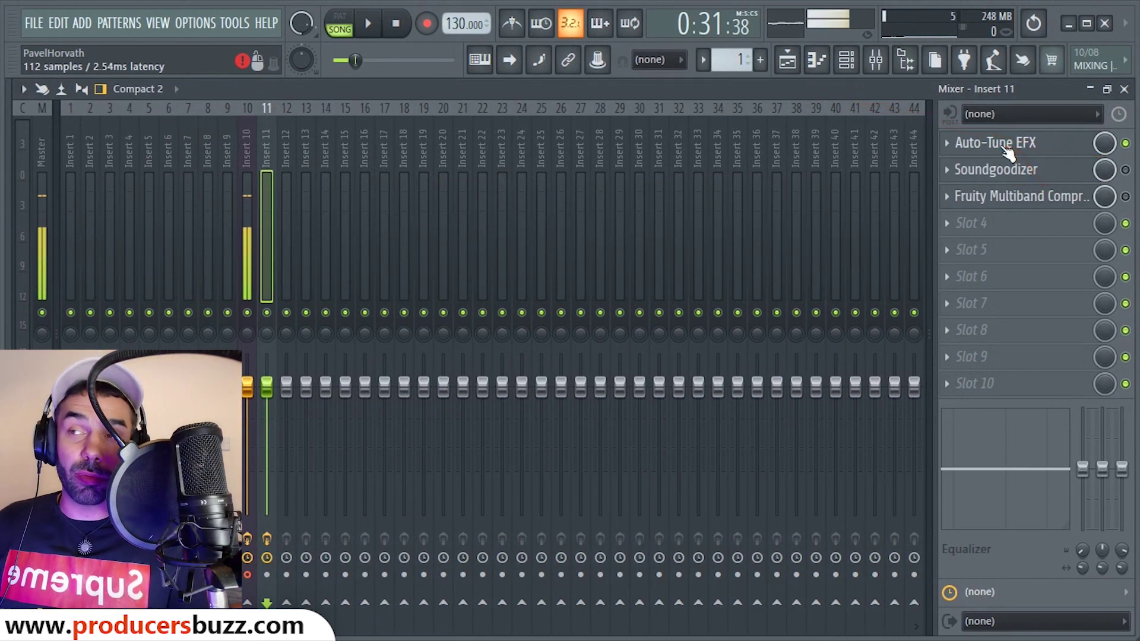
{"action": "key", "text": "space"}
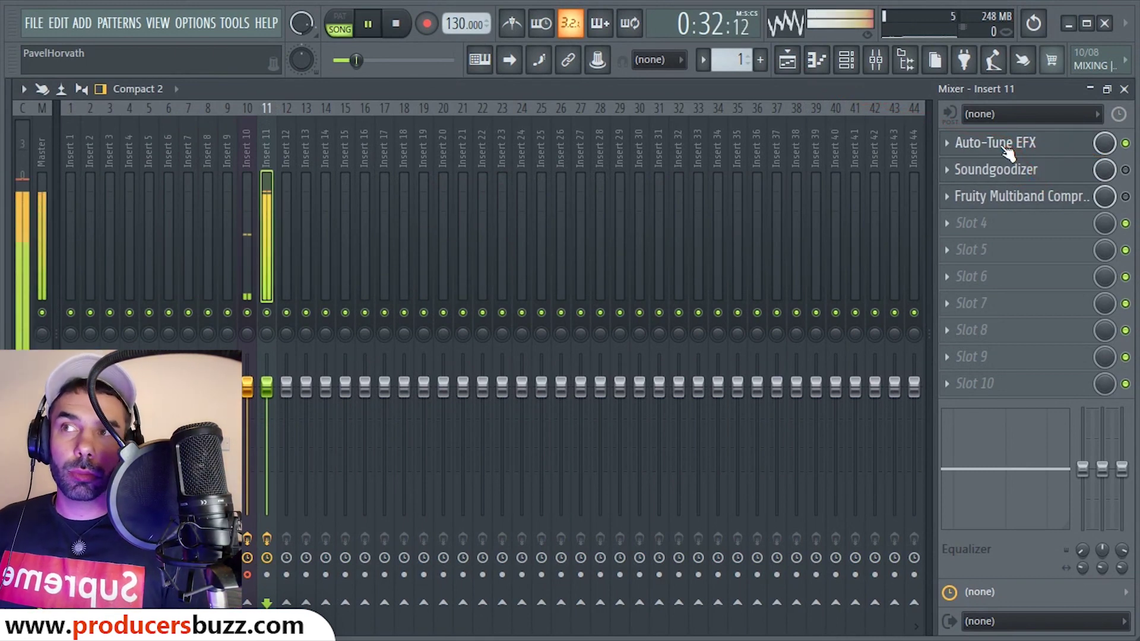
{"action": "left_click_drag", "start_coordinate": [1137, 37], "coordinate": [1124, 110]}
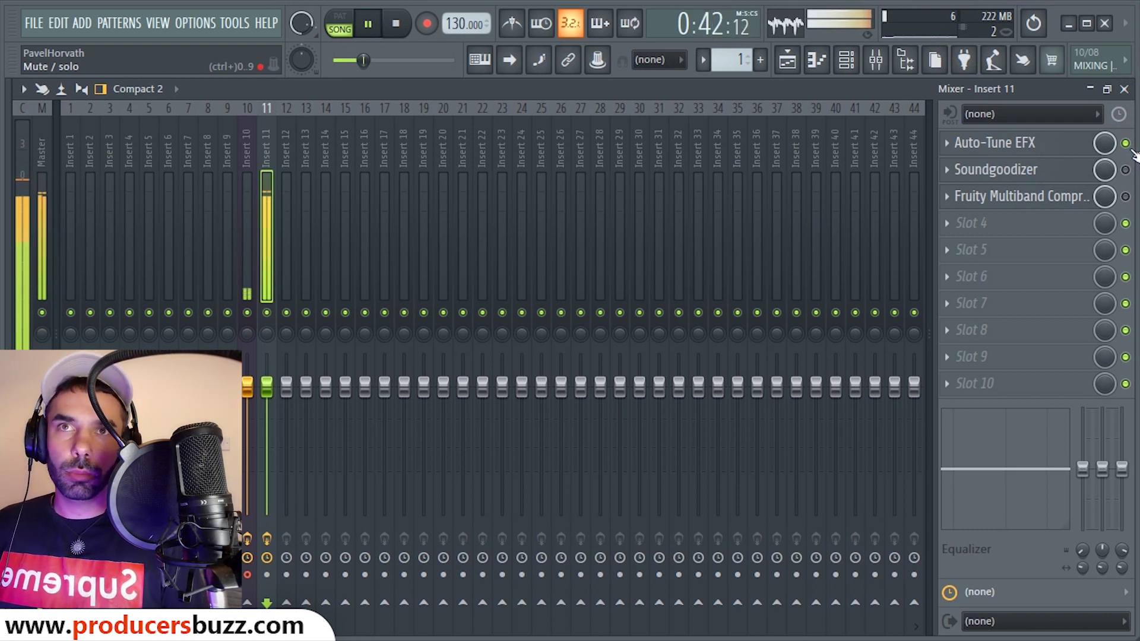
Stop playback and open Insert 11's Soundgoodizer window, placing it over the middle of the mixer to review its settings
{"action": "key", "text": "space"}
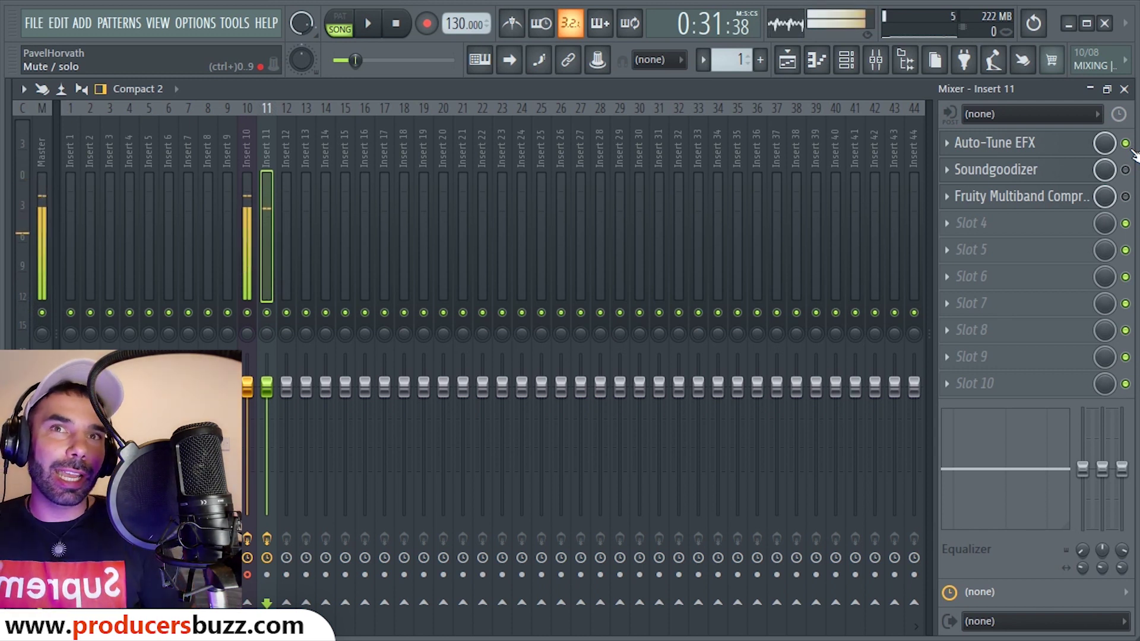
{"action": "left_click", "coordinate": [1066, 170]}
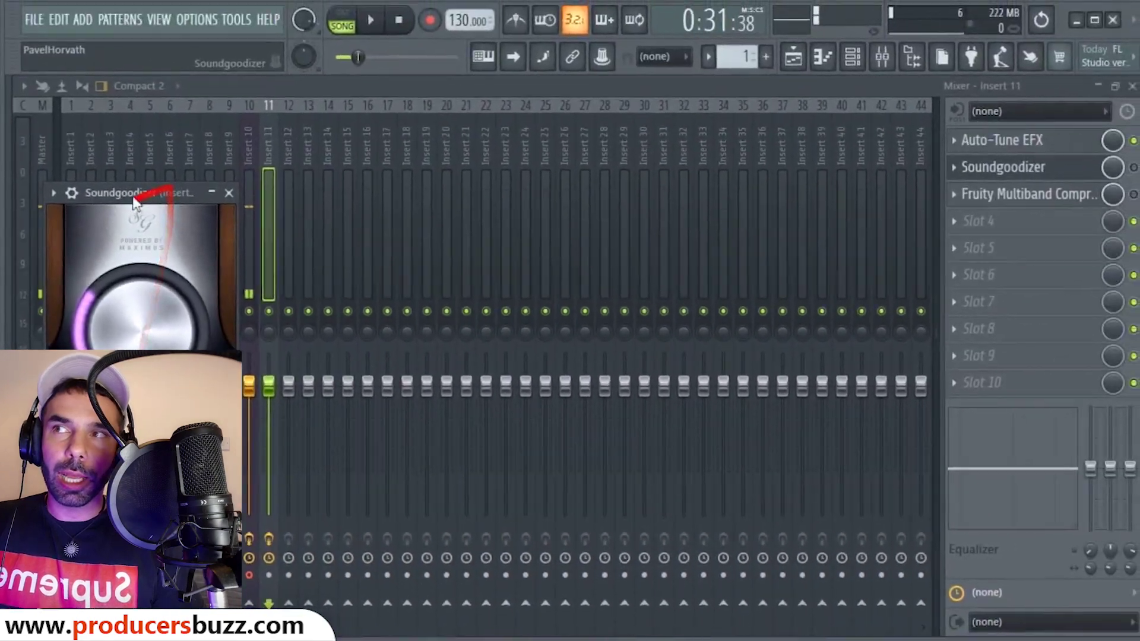
{"action": "left_click_drag", "start_coordinate": [134, 189], "coordinate": [695, 177]}
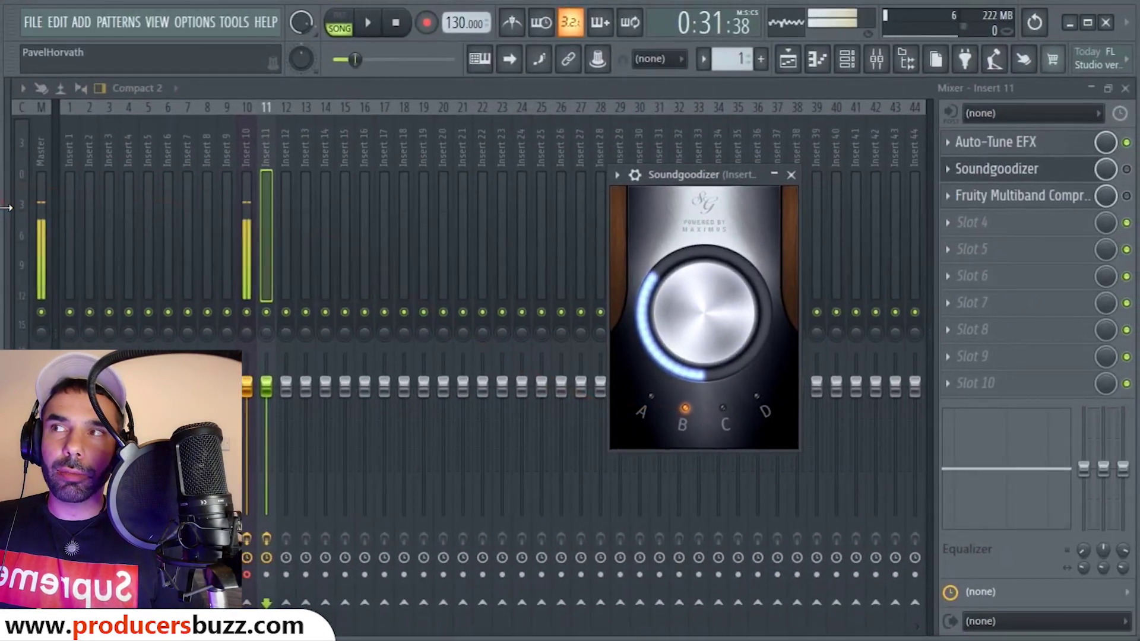
Widen the browser beside the mixer and close the Soundgoodizer window after moving it clear of the effect slots
{"action": "left_click_drag", "start_coordinate": [6, 208], "coordinate": [84, 209]}
{"action": "left_click", "coordinate": [1089, 25]}
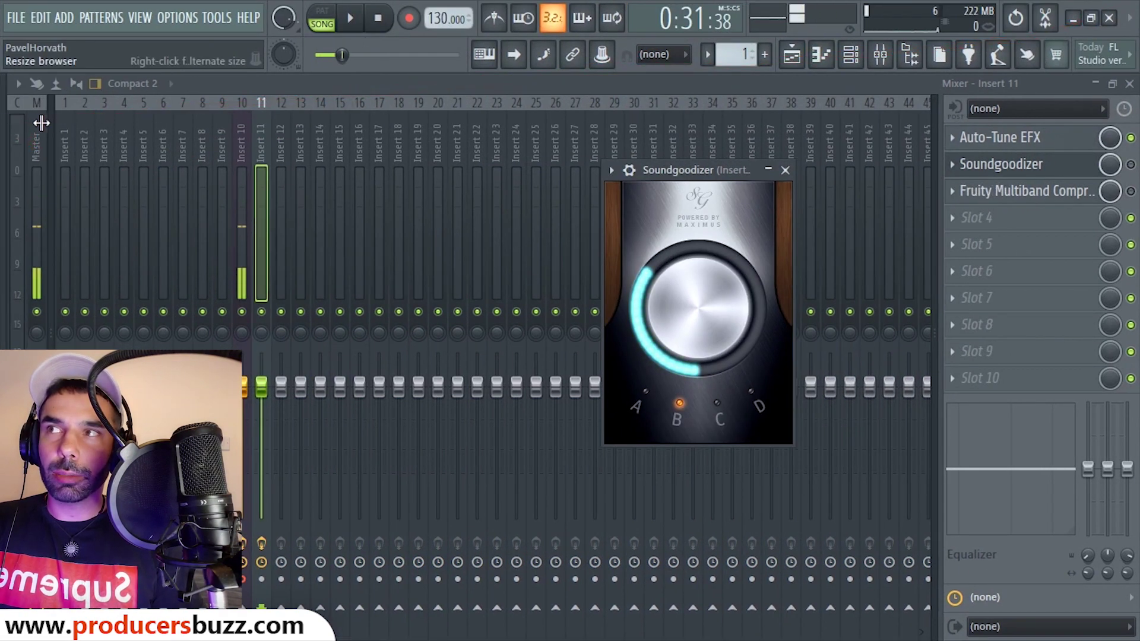
{"action": "mouse_move", "coordinate": [41, 123]}
{"action": "left_mouse_down"}
{"action": "mouse_move", "coordinate": [246, 132]}
{"action": "mouse_move", "coordinate": [216, 323]}
{"action": "left_mouse_up"}
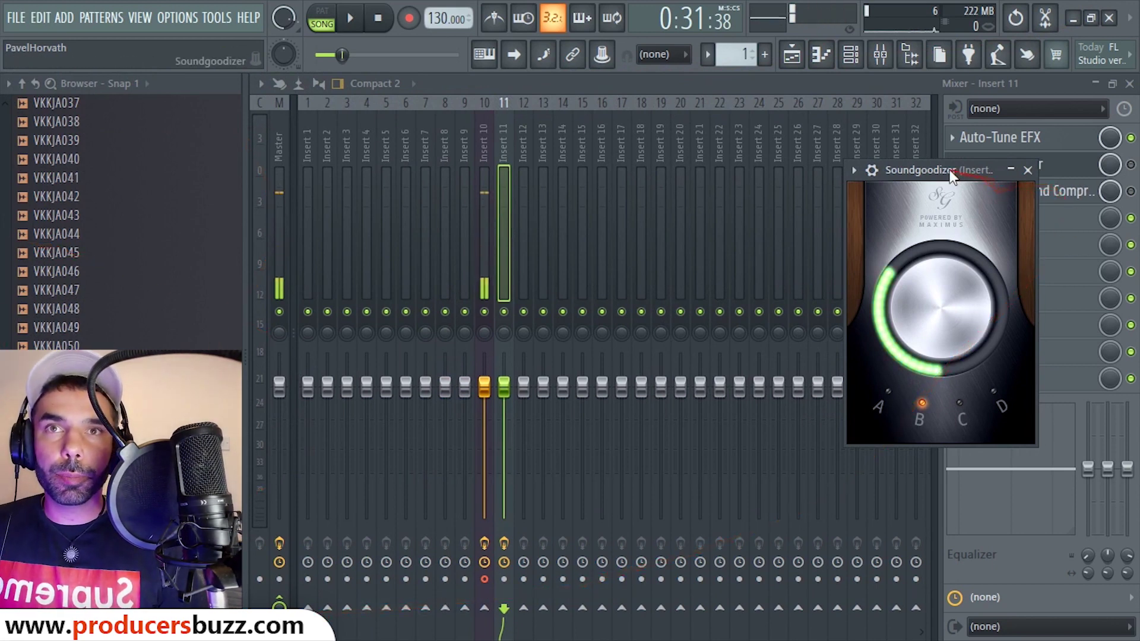
{"action": "mouse_move", "coordinate": [945, 172]}
{"action": "left_mouse_down"}
{"action": "mouse_move", "coordinate": [666, 161]}
{"action": "mouse_move", "coordinate": [626, 376]}
{"action": "mouse_move", "coordinate": [655, 324]}
{"action": "mouse_move", "coordinate": [644, 389]}
{"action": "left_mouse_up"}
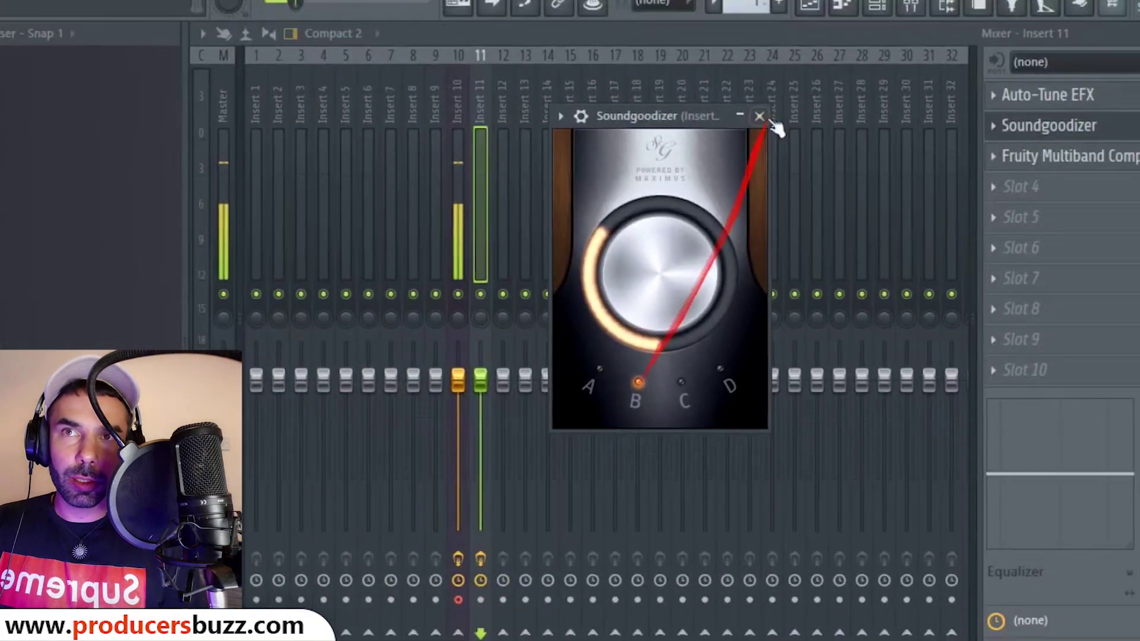
{"action": "left_click", "coordinate": [748, 155]}
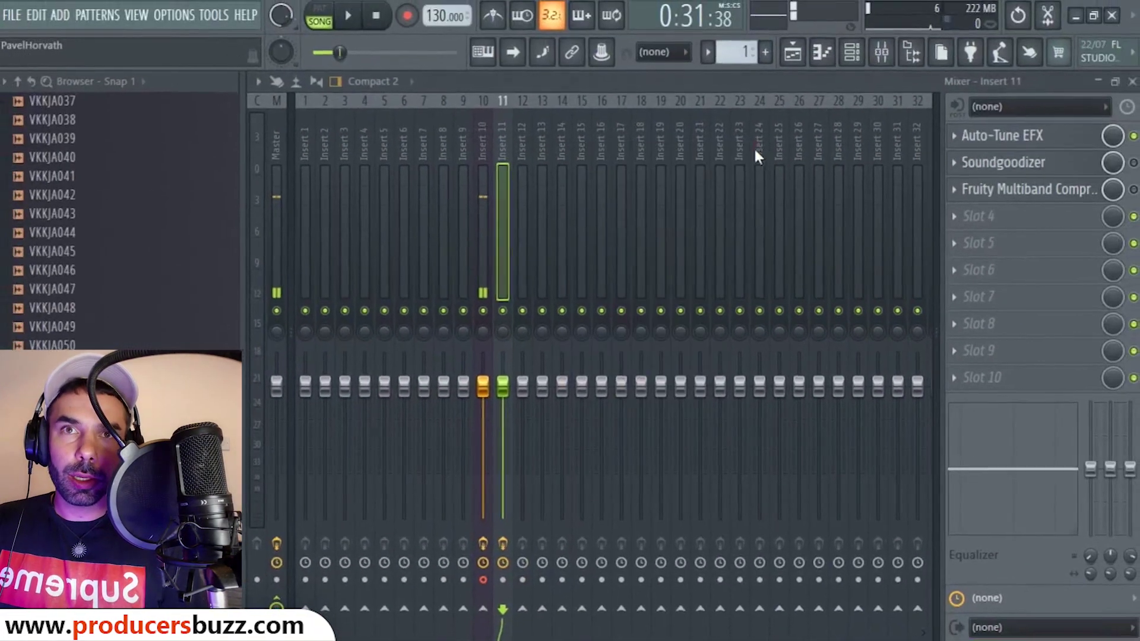
Enable Soundgoodizer on Insert 11 and, while auditioning the song, lower the track's volume to 85% (-3.5 dB)
{"action": "left_click_drag", "start_coordinate": [1132, 168], "coordinate": [1026, 231]}
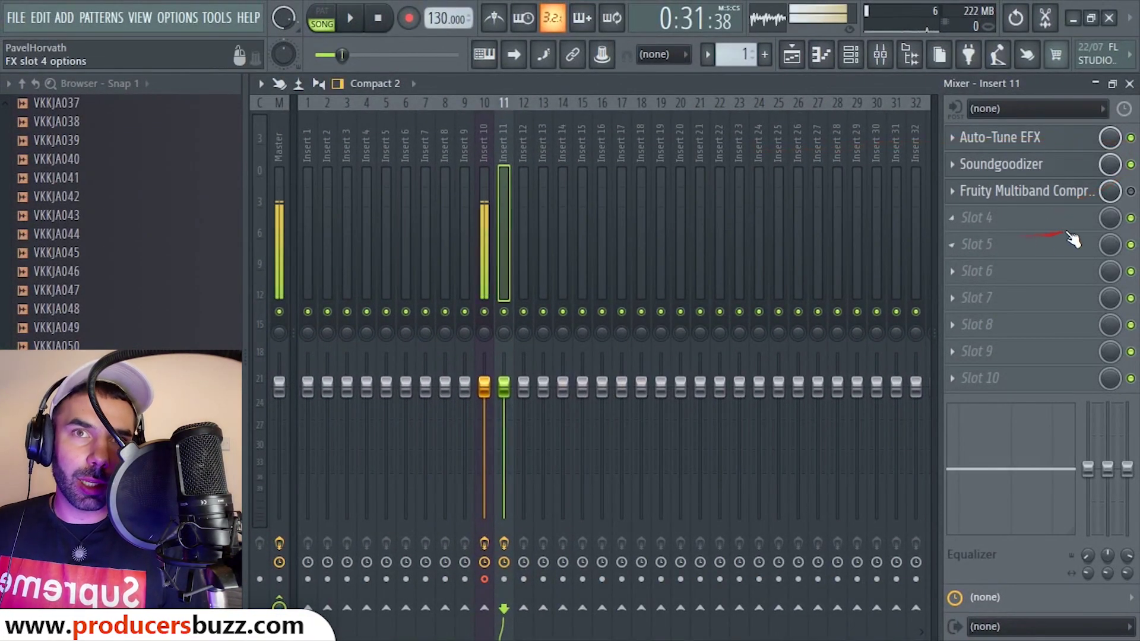
{"action": "key", "text": "space"}
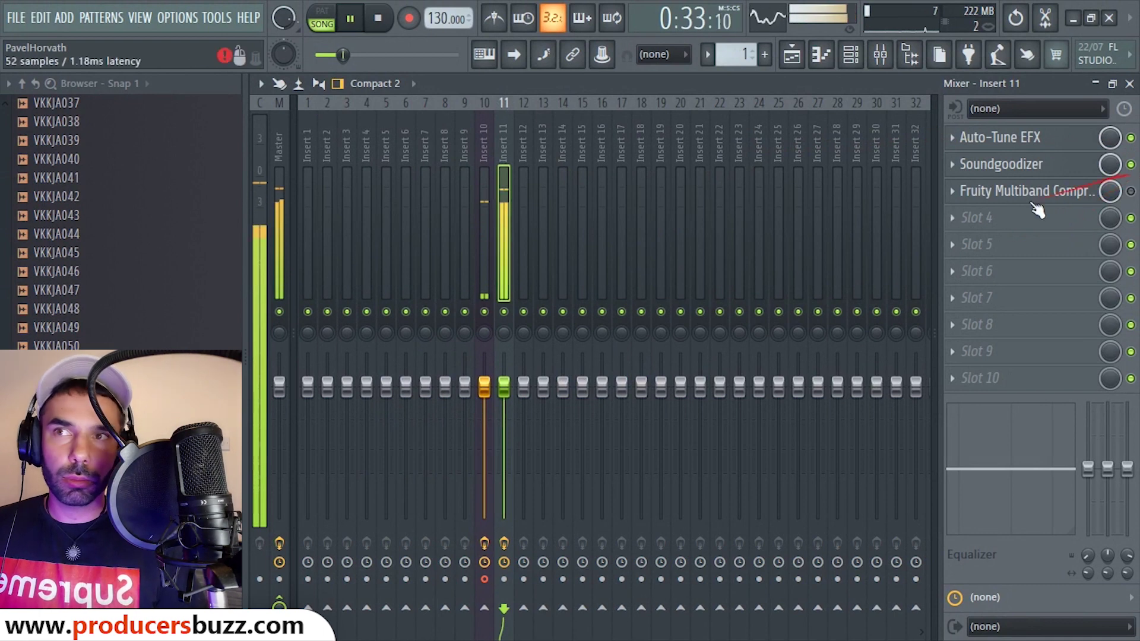
{"action": "scroll", "coordinate": [504, 387], "scroll_direction": "down", "scroll_amount": 1}
{"action": "key", "text": "space"}
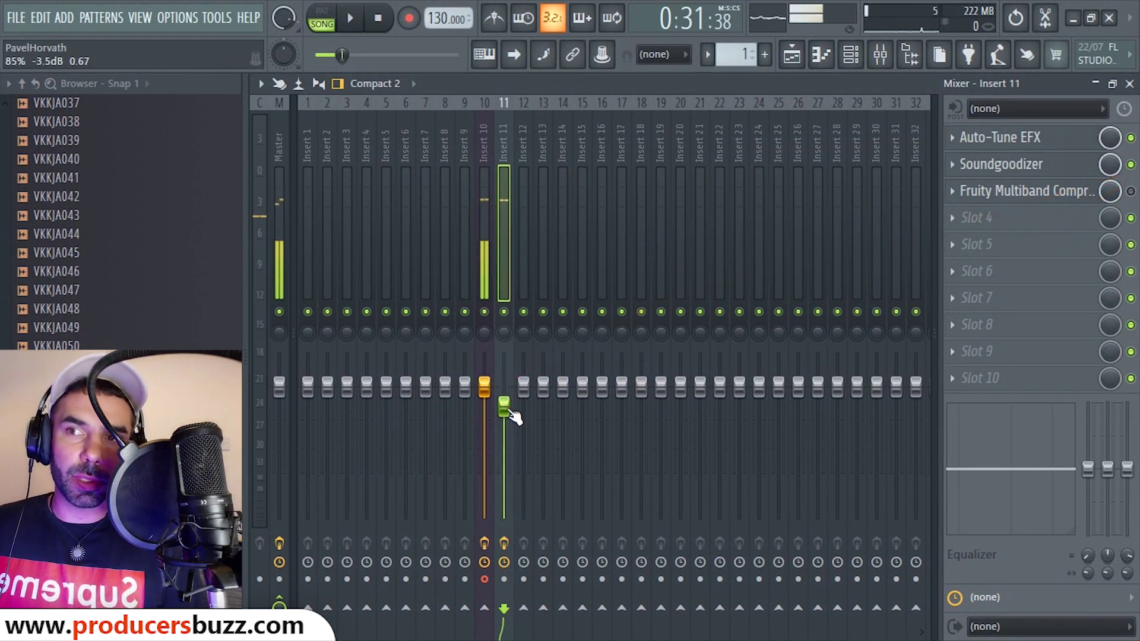
Fine-tune Insert 11's volume to 86% (-3.2 dB), playing the song to check the vocal level
{"action": "key", "text": "space"}
{"action": "scroll", "coordinate": [509, 407], "scroll_direction": "up", "scroll_amount": 1}
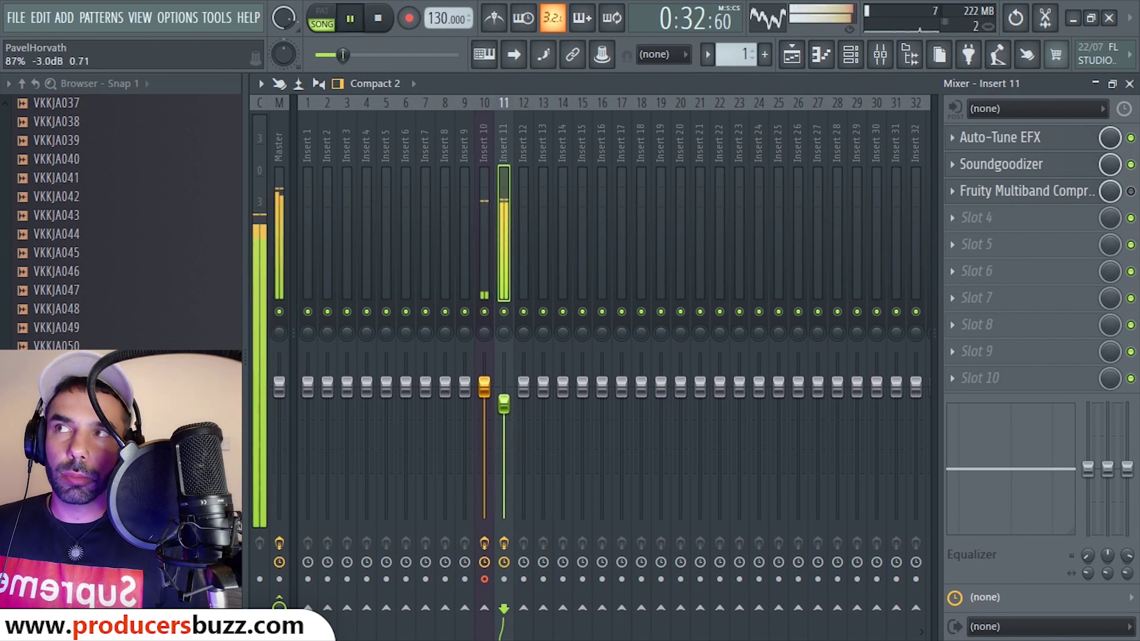
{"action": "key", "text": "space"}
{"action": "scroll", "coordinate": [508, 409], "scroll_direction": "down", "scroll_amount": 1}
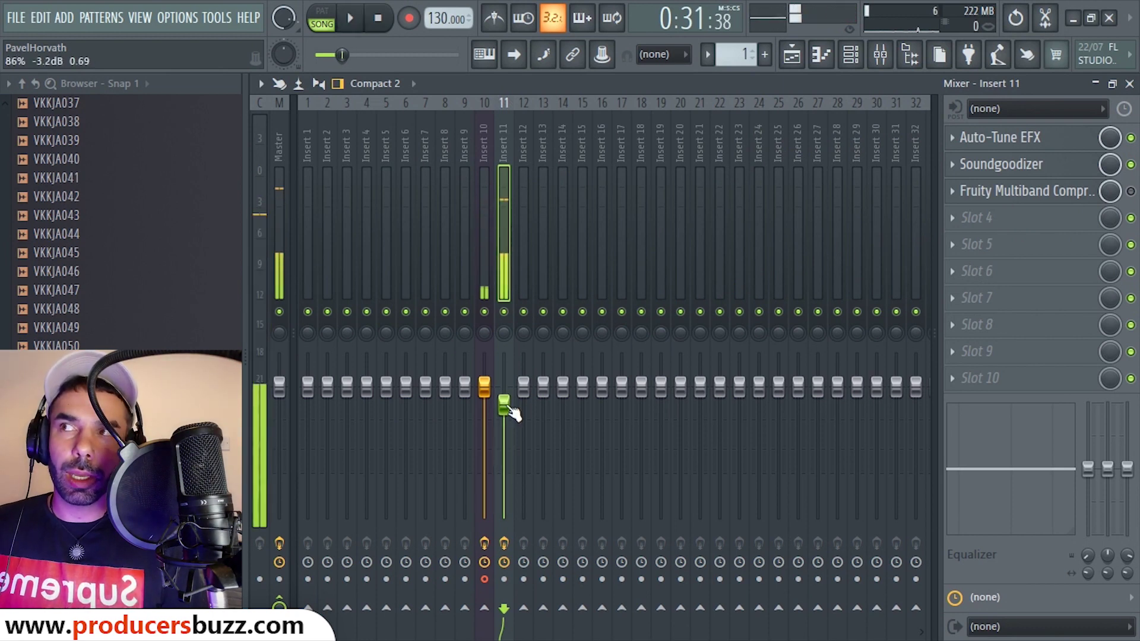
{"action": "key", "text": "space"}
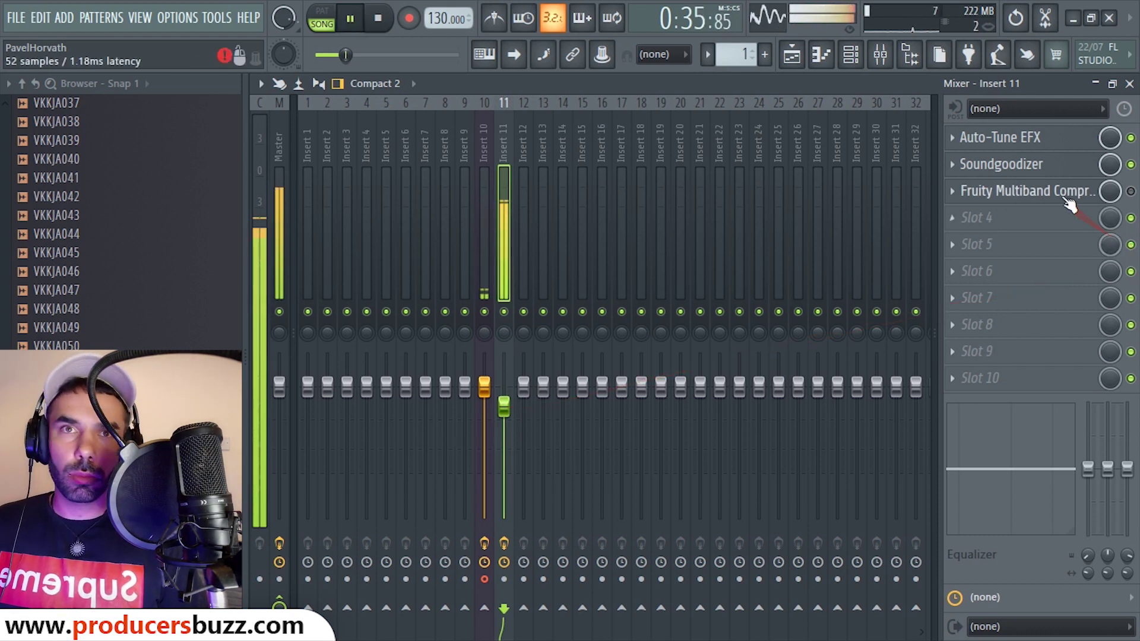
{"action": "key", "text": "space"}
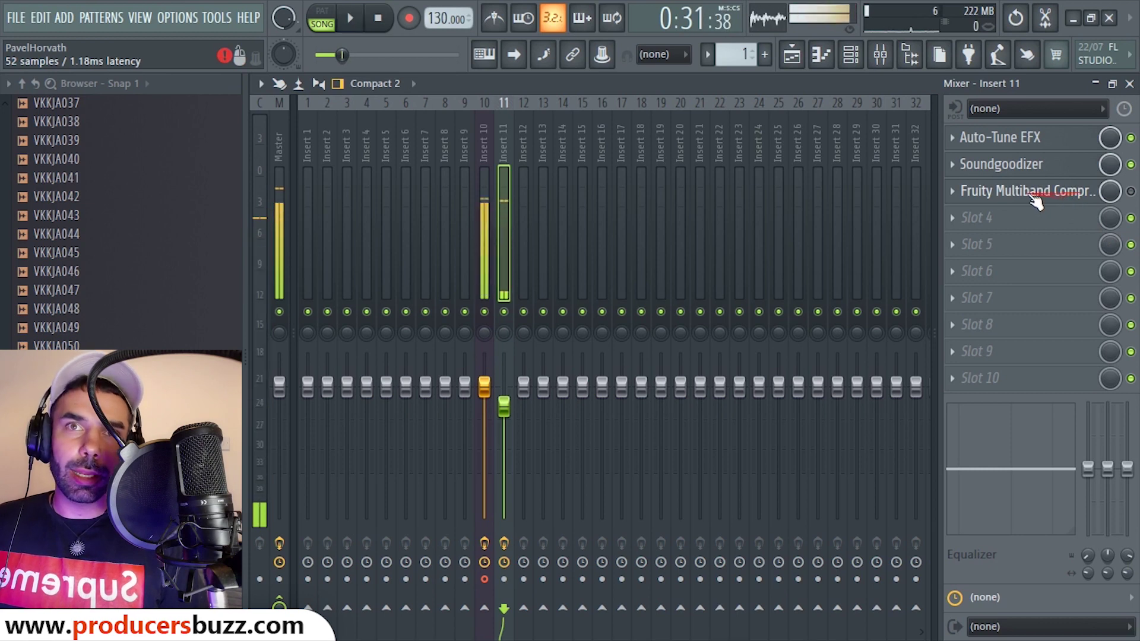
Enable Fruity Multiband Compressor on Insert 11 and go over its low, mid and high band settings before closing its window
{"action": "left_click", "coordinate": [962, 191]}
{"action": "left_click_drag", "start_coordinate": [958, 191], "coordinate": [750, 137]}
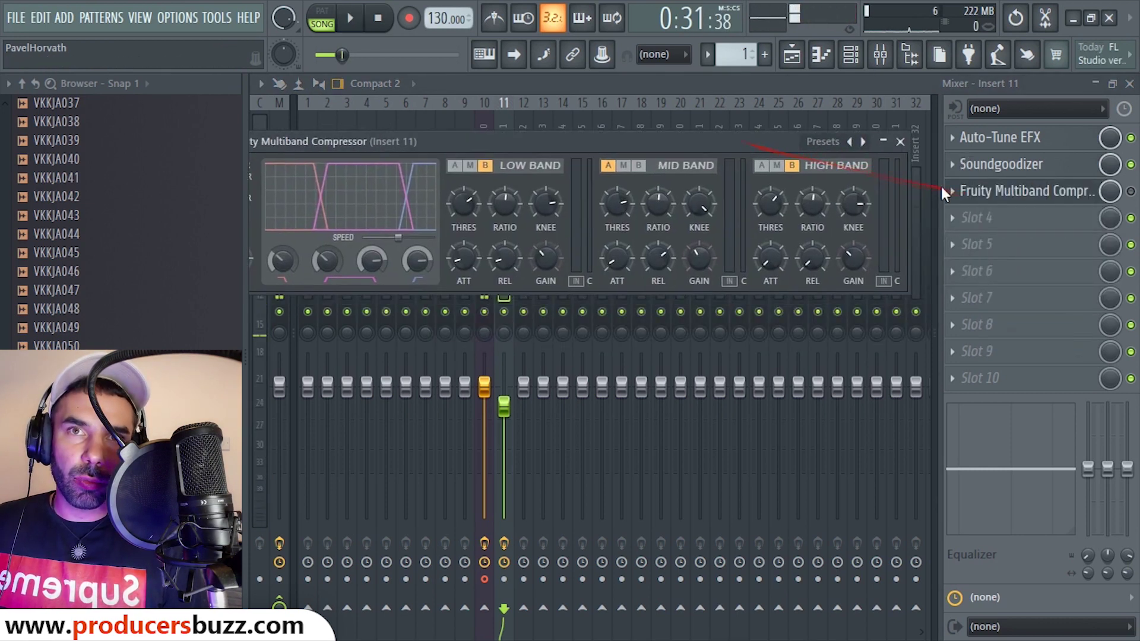
{"action": "left_click", "coordinate": [1010, 190]}
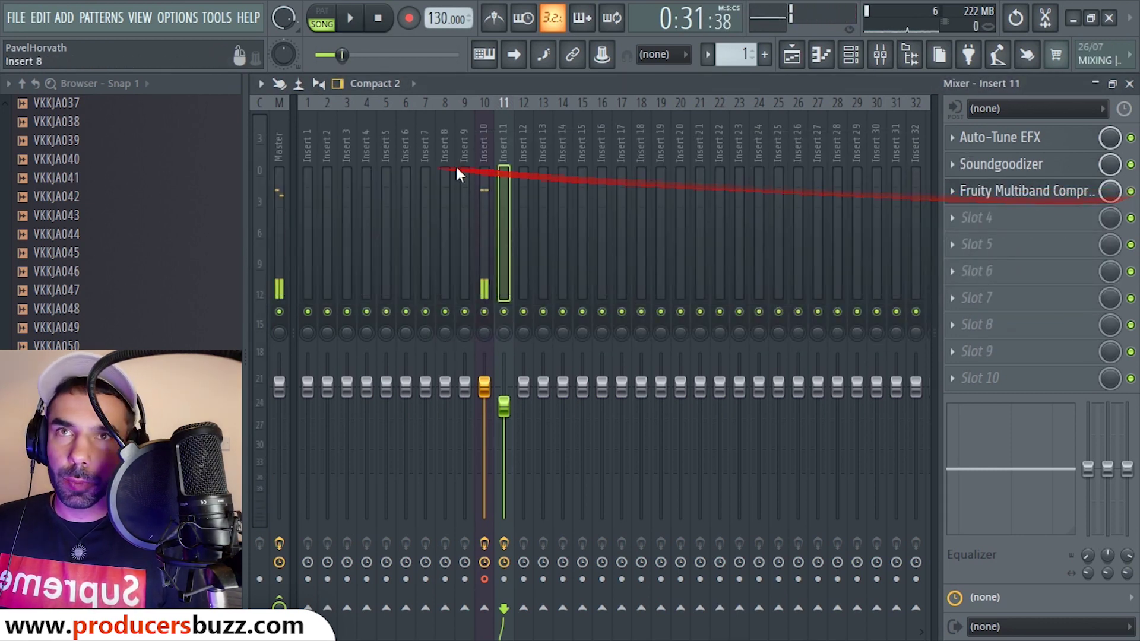
{"action": "left_click", "coordinate": [968, 191]}
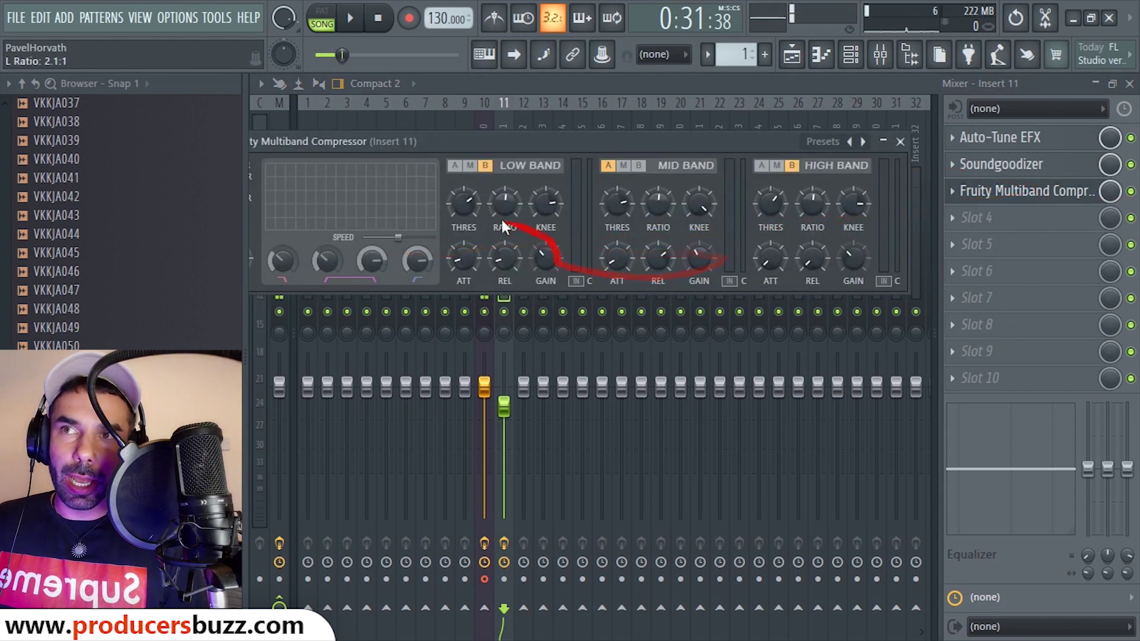
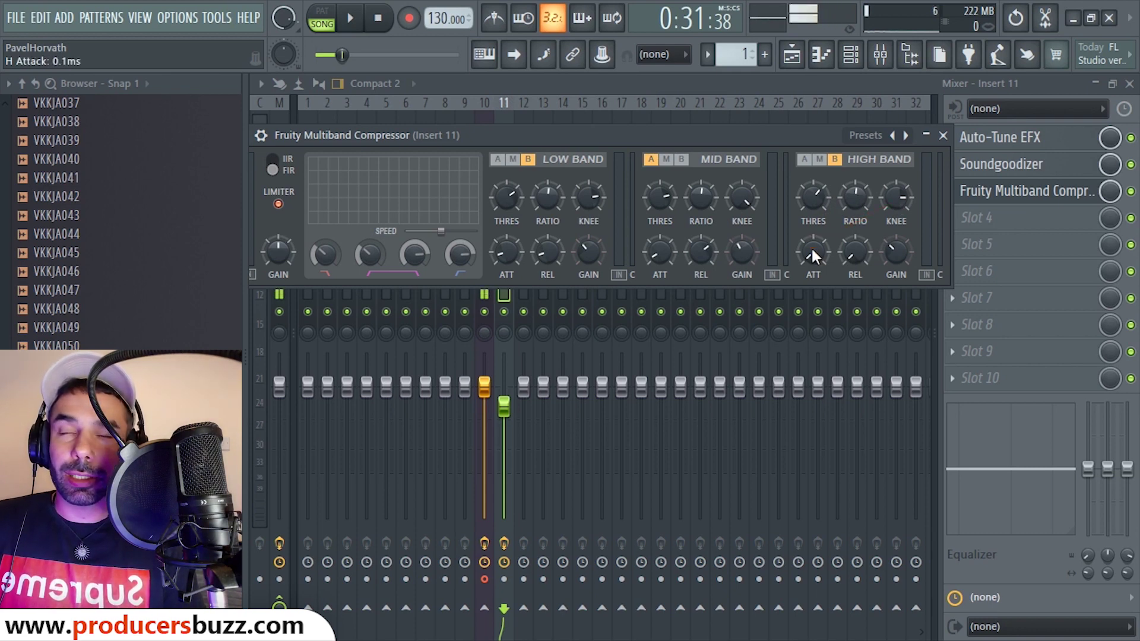
{"action": "left_click", "coordinate": [858, 252]}
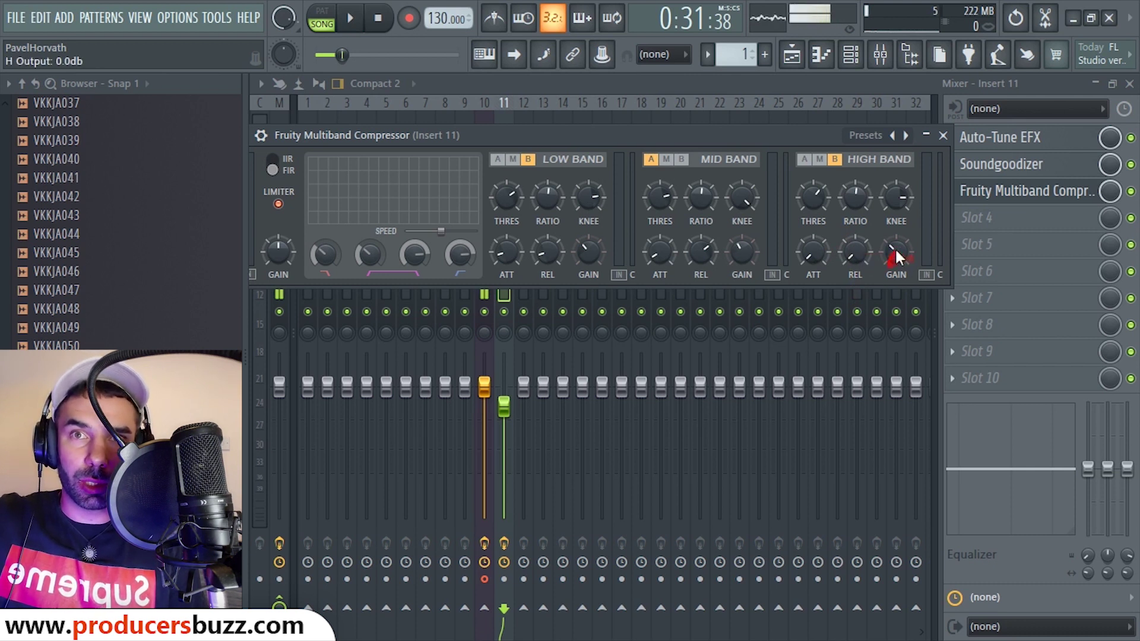
{"action": "left_click", "coordinate": [943, 135]}
Play the song with Fruity Multiband Compressor switched off and on to compare the Insert 11 vocals
{"action": "left_click", "coordinate": [1132, 192]}
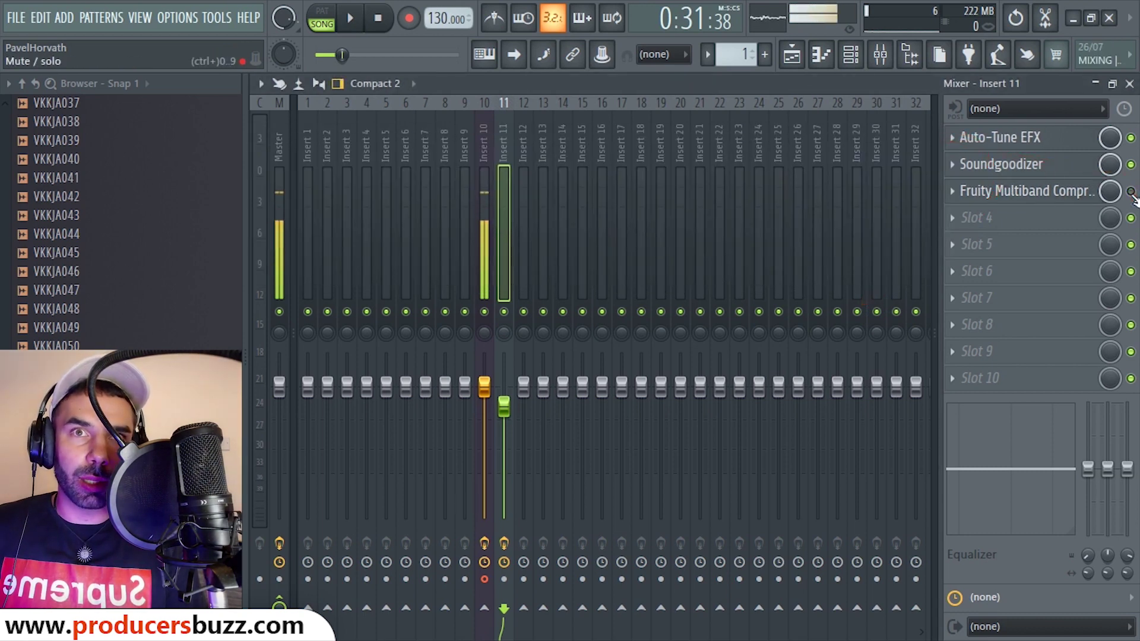
{"action": "key", "text": "space"}
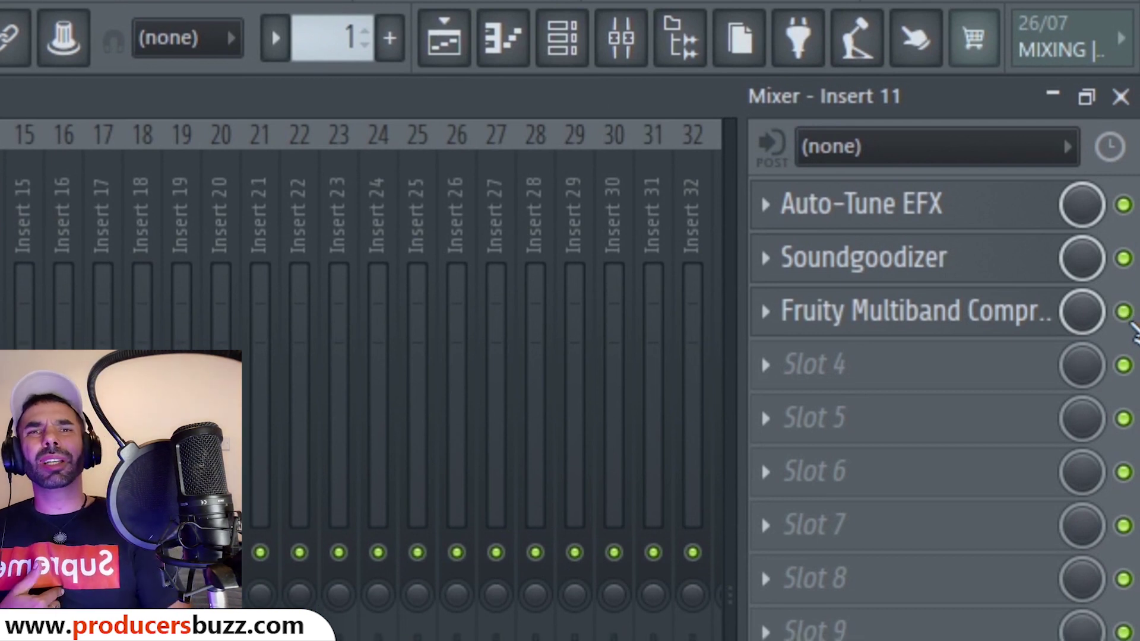
{"action": "left_click", "coordinate": [1122, 319]}
{"action": "left_click", "coordinate": [1121, 319]}
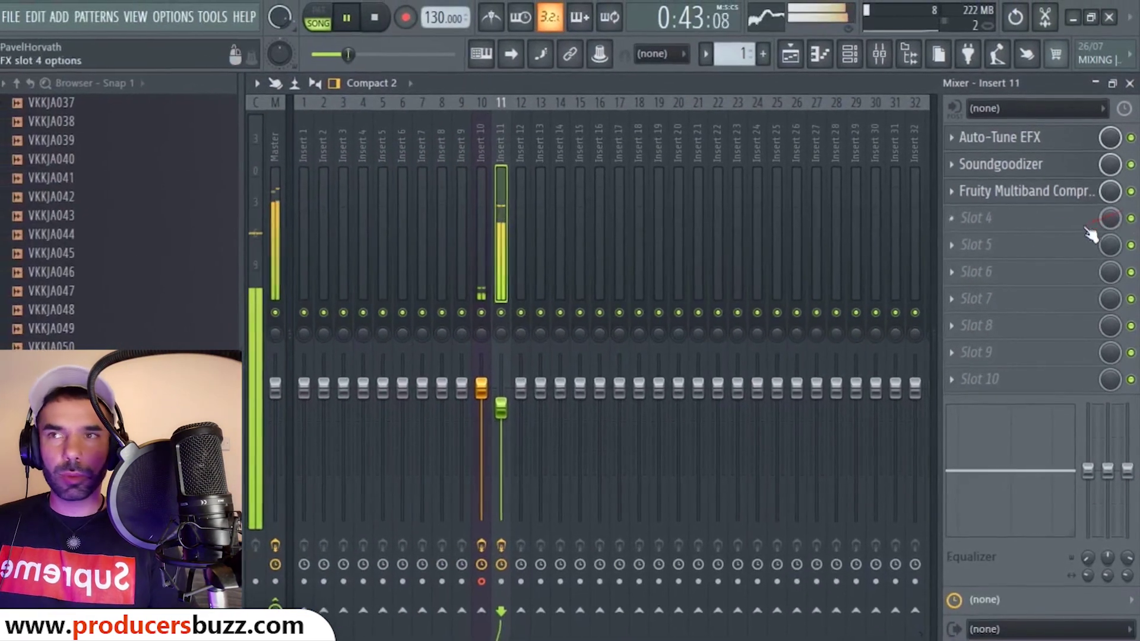
{"action": "key", "text": "space"}
Raise Insert 11's volume to about 89% (-2.6 dB) and play the song briefly to check the level
{"action": "left_click", "coordinate": [504, 405]}
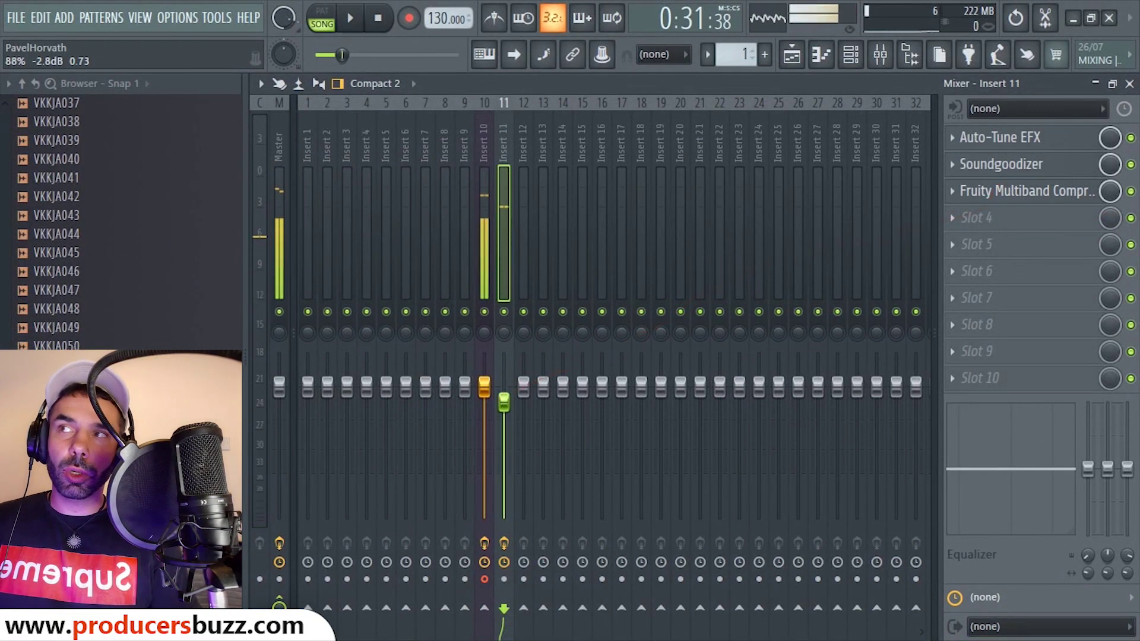
{"action": "left_click_drag", "start_coordinate": [504, 404], "coordinate": [504, 404]}
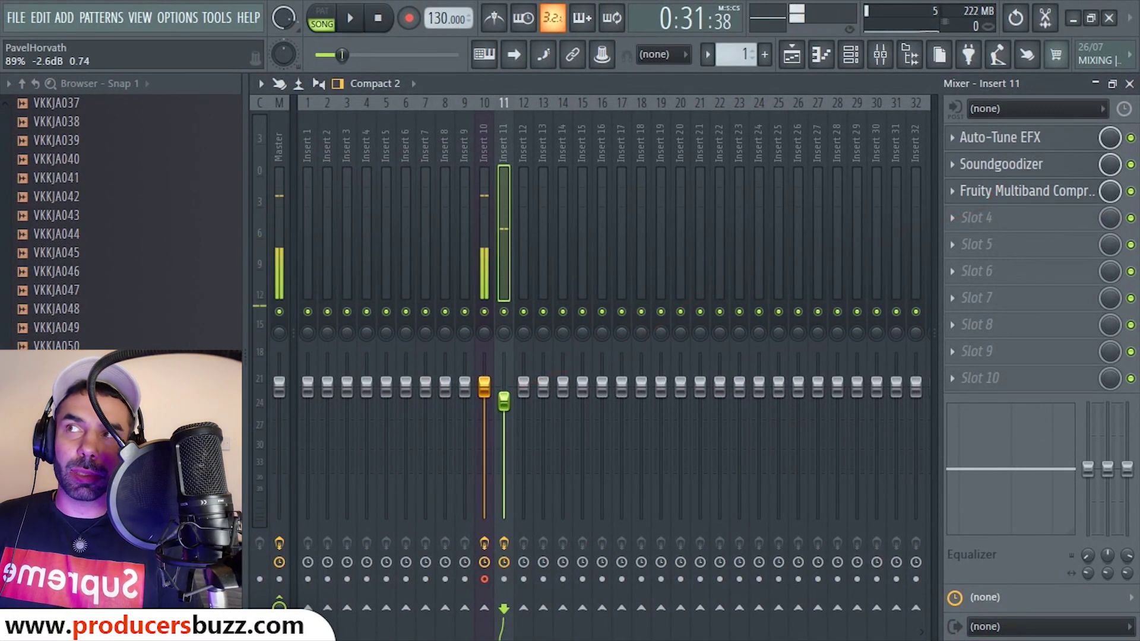
{"action": "key", "text": "space"}
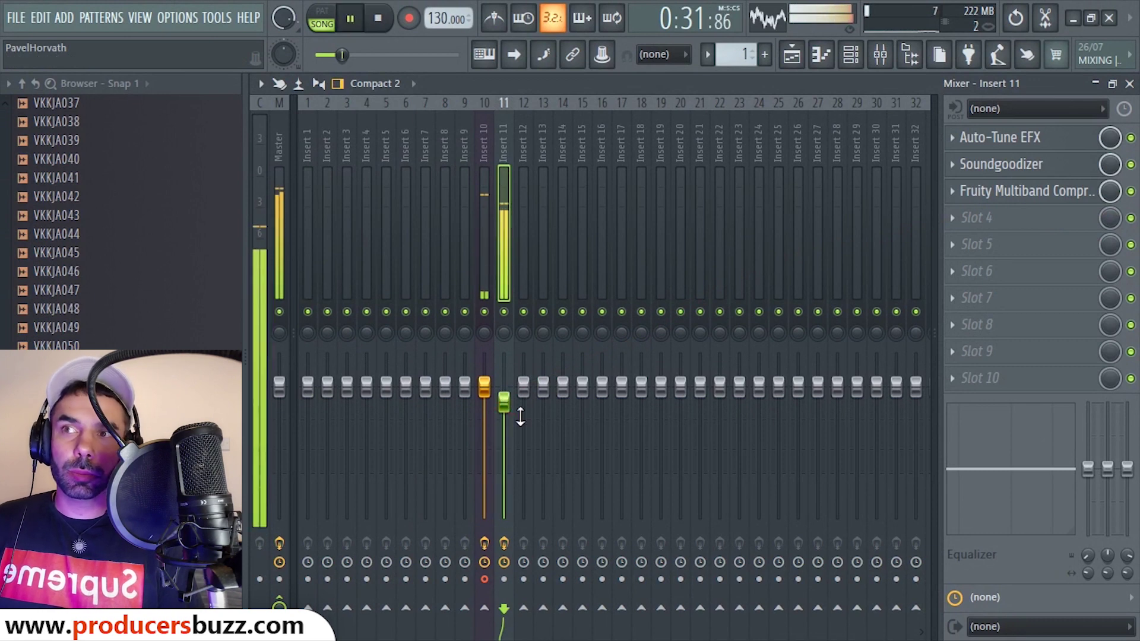
{"action": "key", "text": "space"}
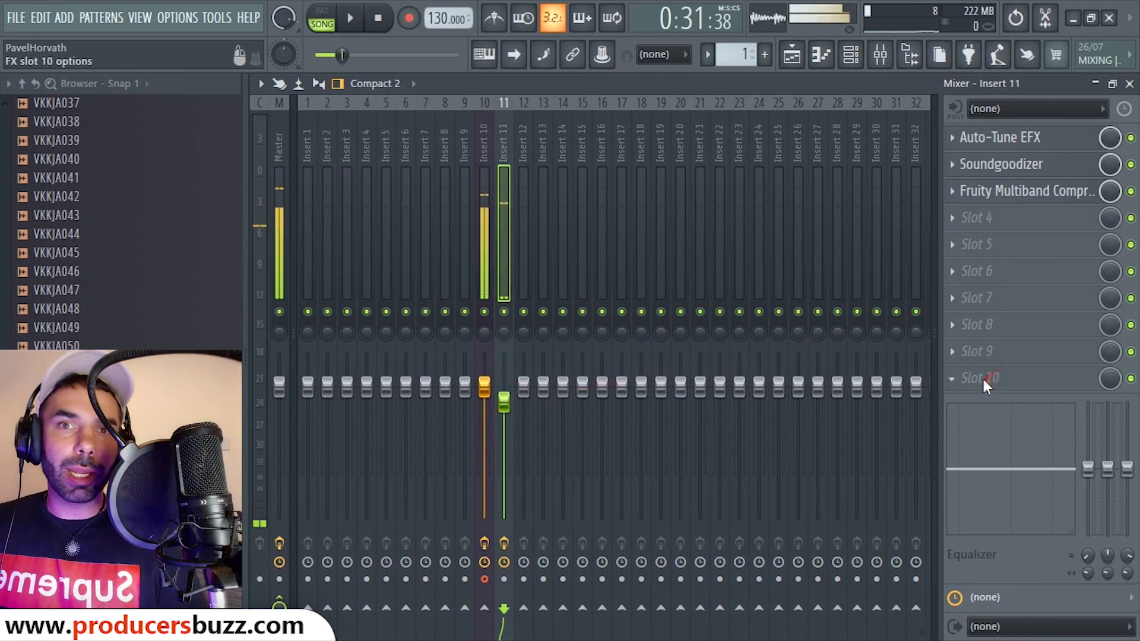
Load Fruity Soft Clipper into slot 10 of Insert 11, close its window and play the song with it
{"action": "left_click", "coordinate": [986, 379]}
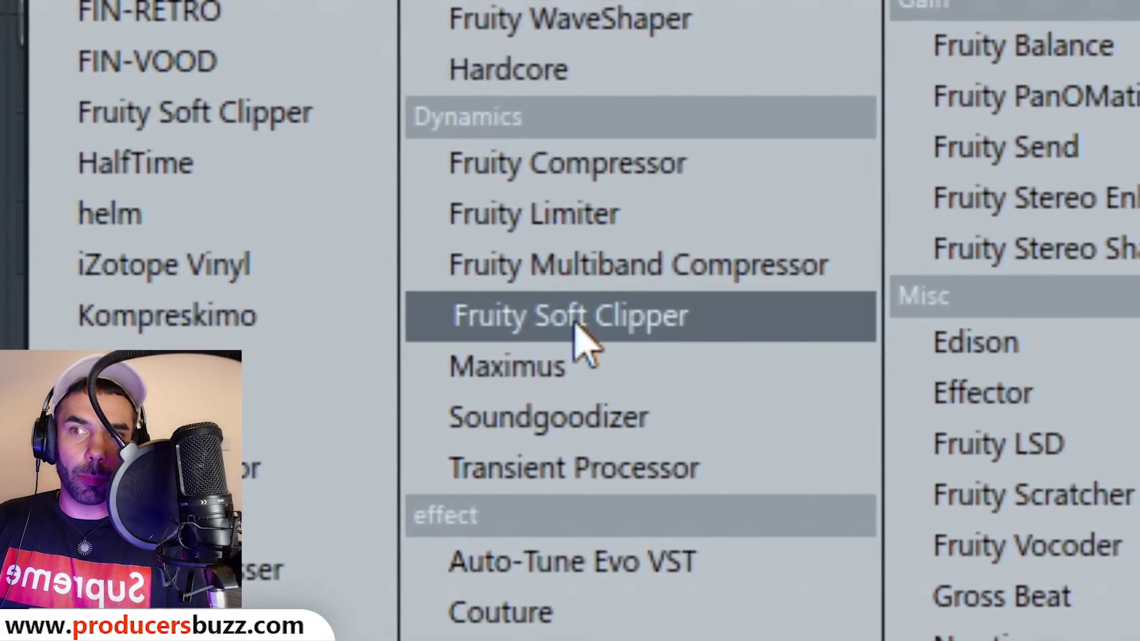
{"action": "left_click", "coordinate": [574, 328]}
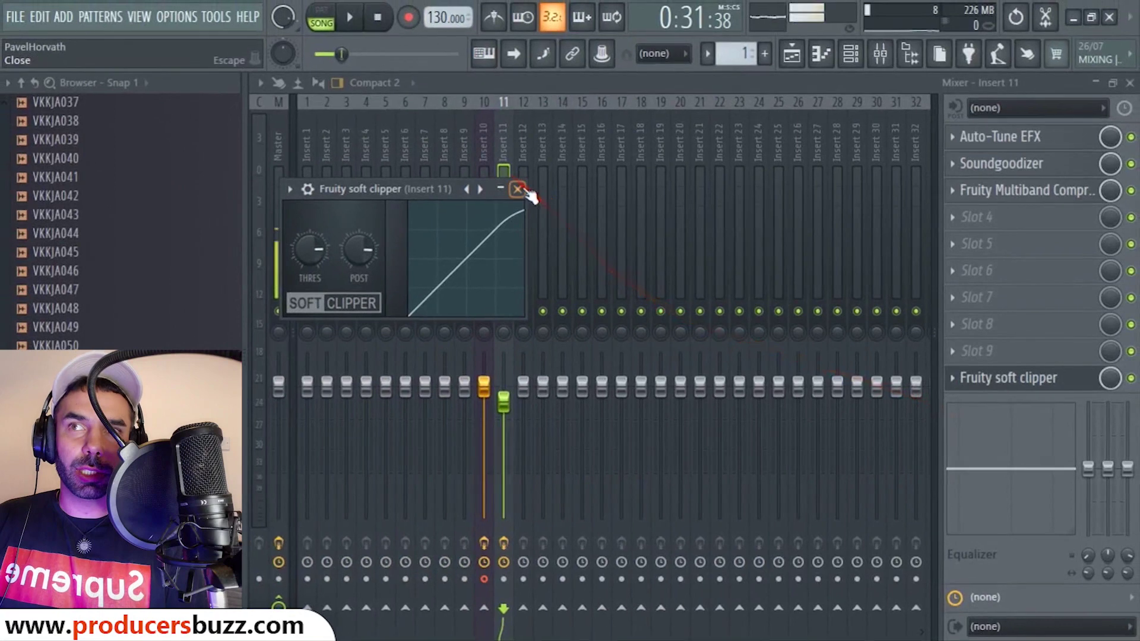
{"action": "left_click", "coordinate": [517, 190]}
{"action": "key", "text": "space"}
{"action": "left_click", "coordinate": [979, 378]}
{"action": "left_click", "coordinate": [1009, 380]}
{"action": "key", "text": "space"}
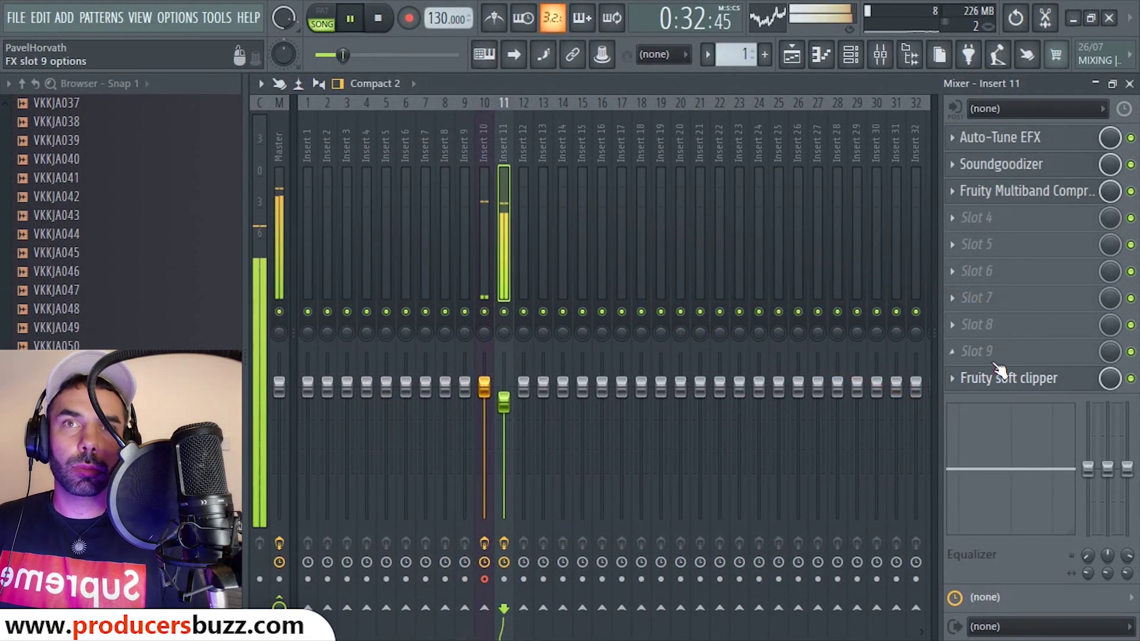
Load Fruity Parametric EQ 2 into slot 4 of Insert 11
{"action": "left_click", "coordinate": [979, 219]}
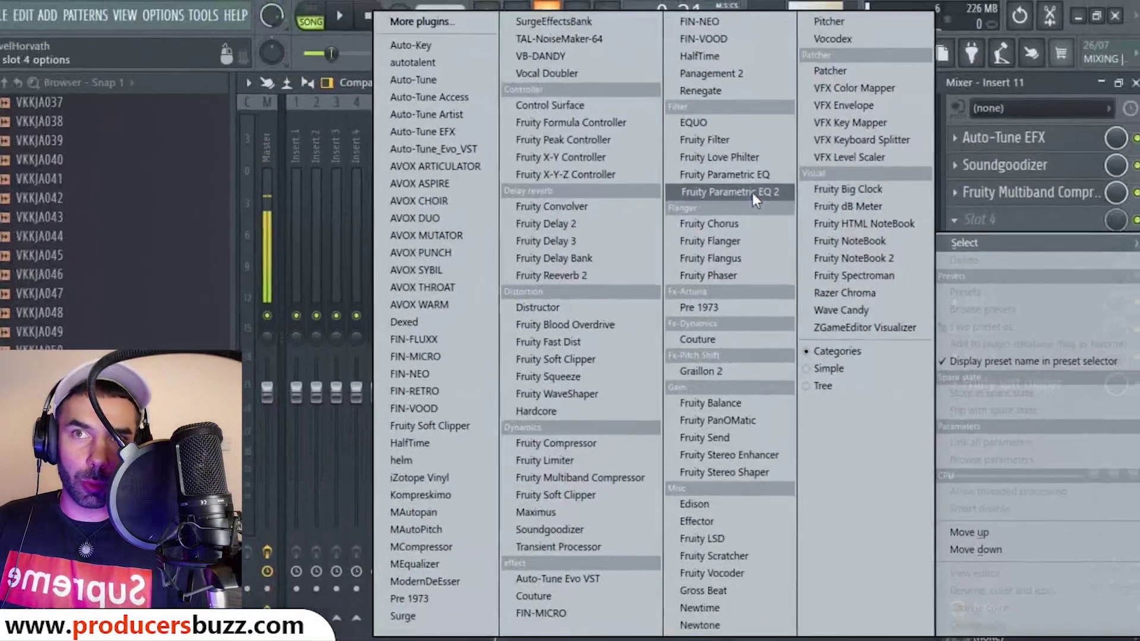
{"action": "left_click", "coordinate": [689, 240]}
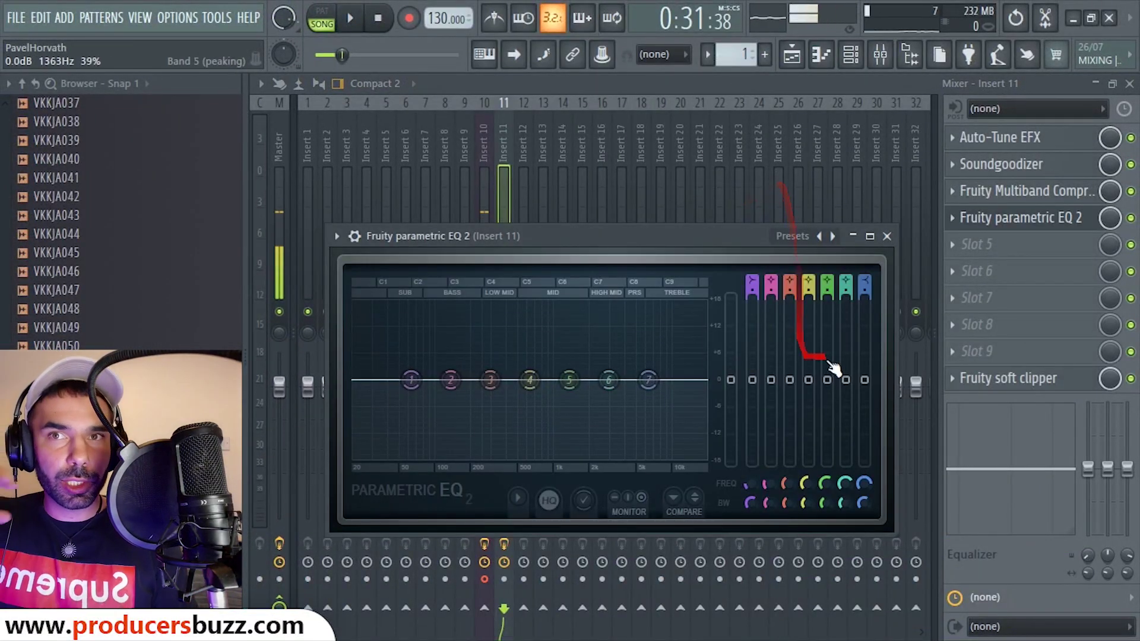
{"action": "mouse_move", "coordinate": [809, 350]}
{"action": "left_mouse_down"}
{"action": "mouse_move", "coordinate": [695, 349]}
{"action": "mouse_move", "coordinate": [441, 280]}
{"action": "left_mouse_up"}
Load the Vocal Presence preset in Fruity Parametric EQ 2 on Insert 11
{"action": "left_click", "coordinate": [338, 236]}
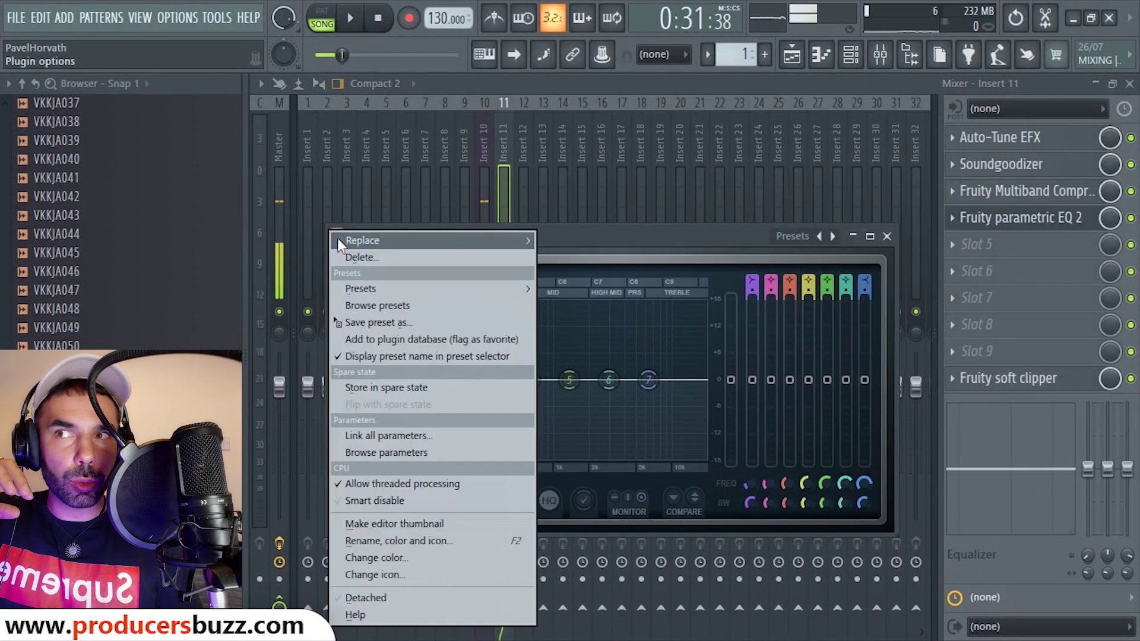
{"action": "mouse_move", "coordinate": [352, 290]}
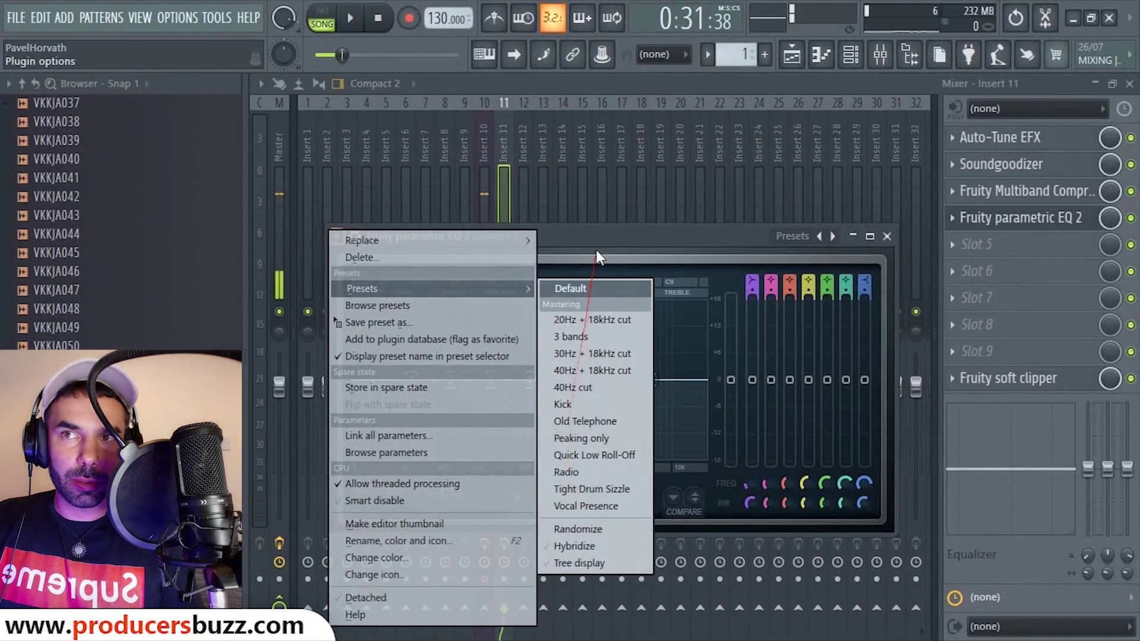
{"action": "left_click", "coordinate": [567, 259]}
{"action": "left_click", "coordinate": [336, 237]}
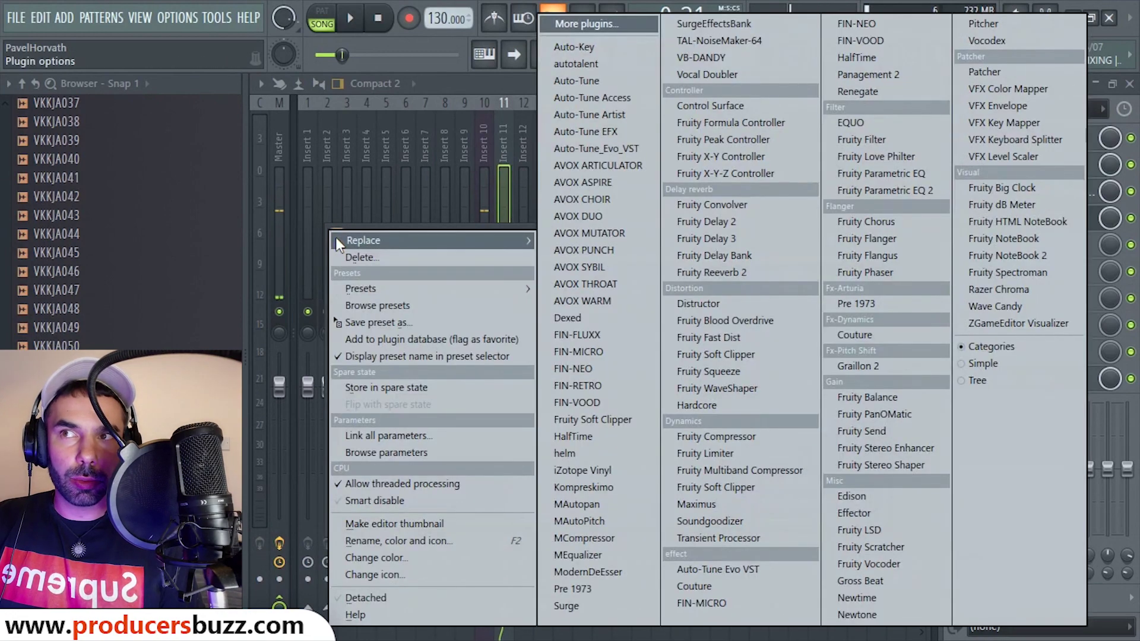
{"action": "mouse_move", "coordinate": [358, 289]}
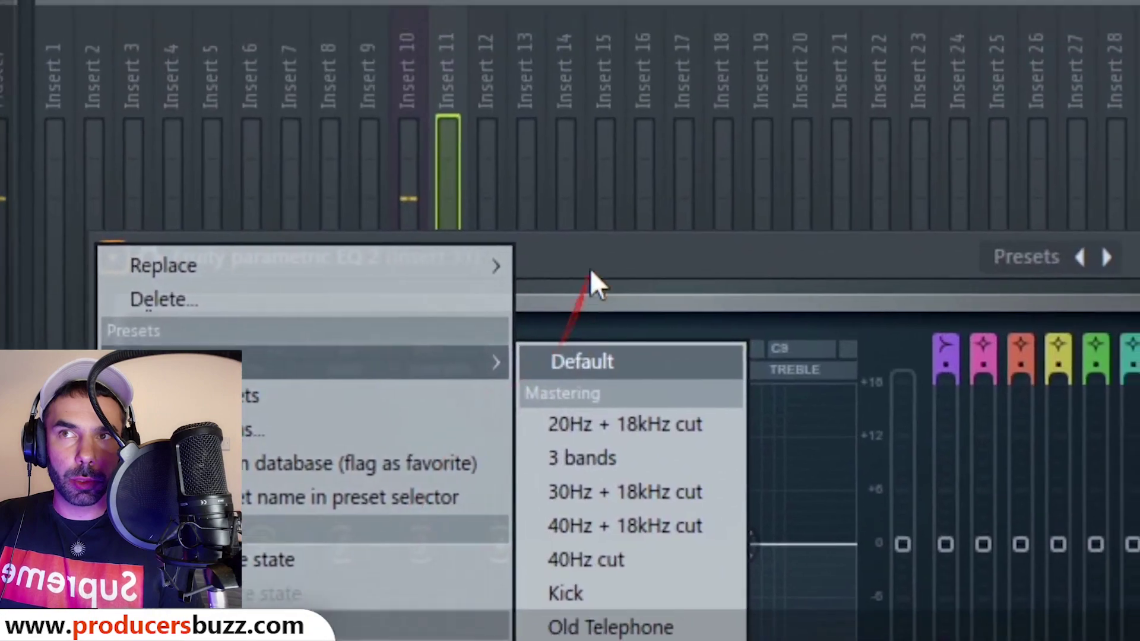
{"action": "left_click", "coordinate": [385, 336]}
{"action": "left_click", "coordinate": [547, 318]}
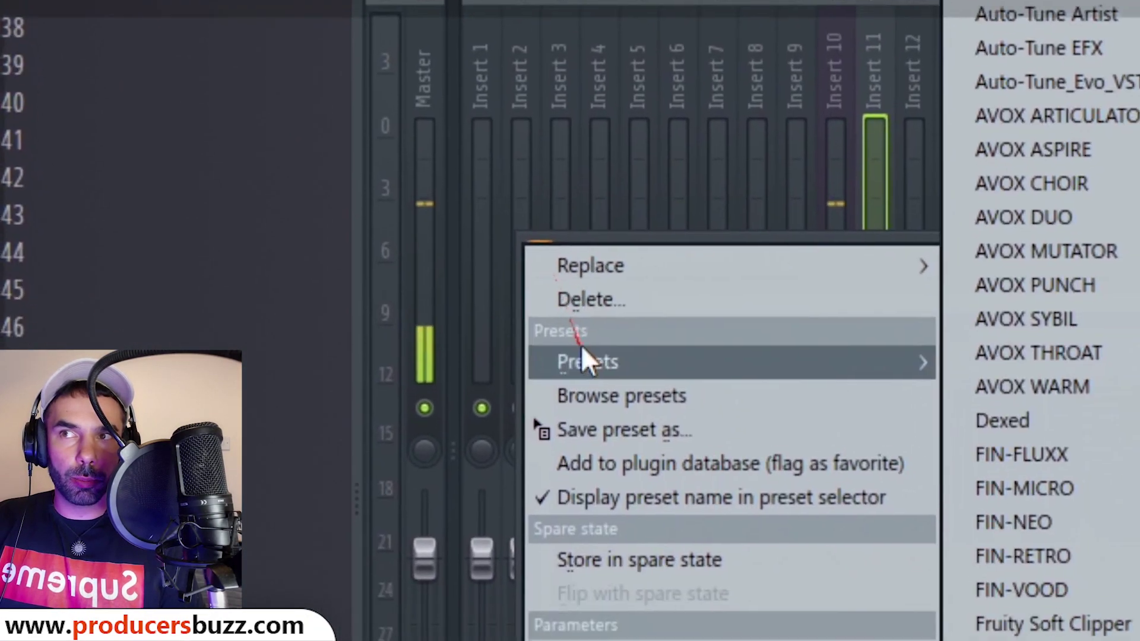
{"action": "mouse_move", "coordinate": [562, 409]}
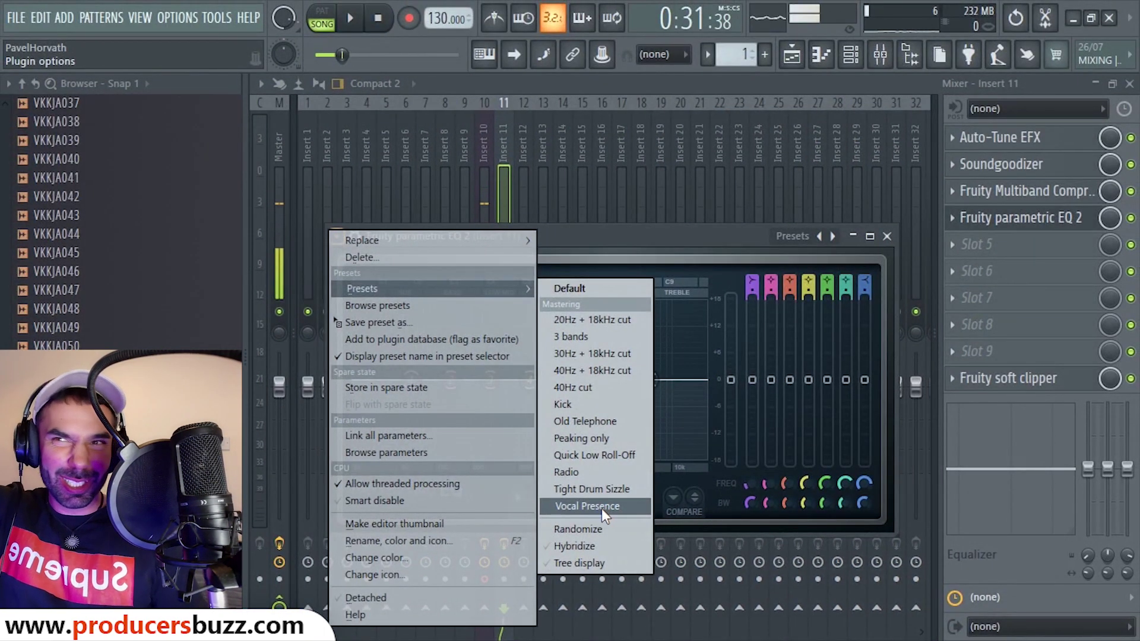
{"action": "left_click", "coordinate": [600, 508]}
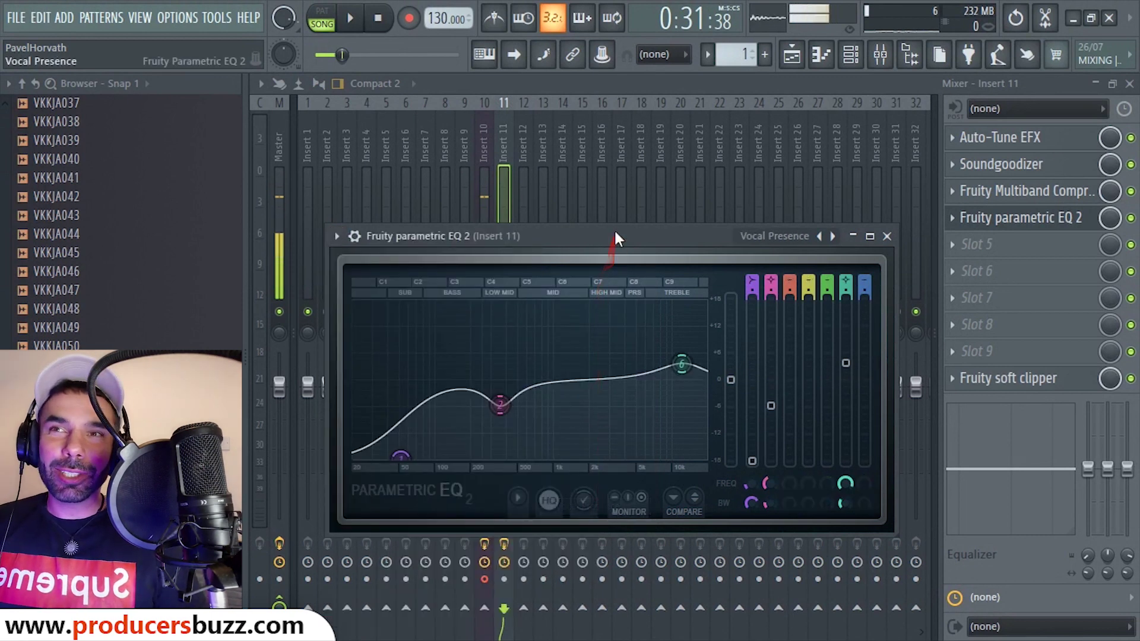
Soften the Vocal Presence curve by raising bands 1 and 2 and slightly lowering band 6, and close the EQ window
{"action": "left_click_drag", "start_coordinate": [614, 235], "coordinate": [599, 193]}
{"action": "left_click_drag", "start_coordinate": [386, 412], "coordinate": [383, 370]}
{"action": "mouse_move", "coordinate": [485, 360]}
{"action": "left_mouse_down"}
{"action": "mouse_move", "coordinate": [484, 379]}
{"action": "mouse_move", "coordinate": [484, 341]}
{"action": "left_mouse_up"}
{"action": "left_click_drag", "start_coordinate": [667, 320], "coordinate": [666, 330]}
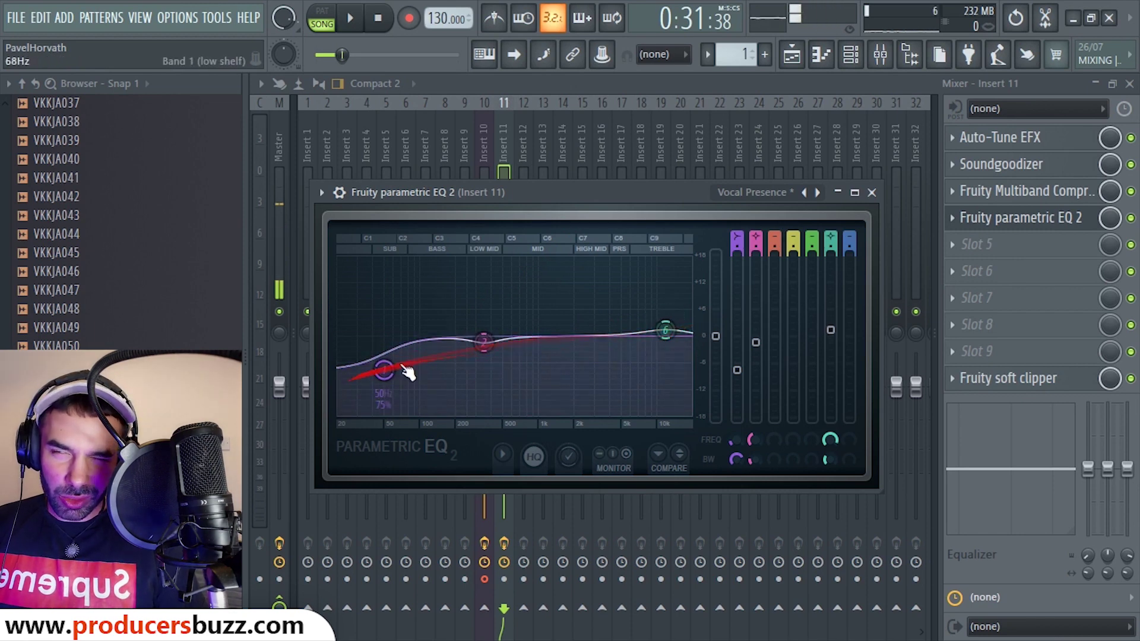
{"action": "left_click", "coordinate": [871, 193]}
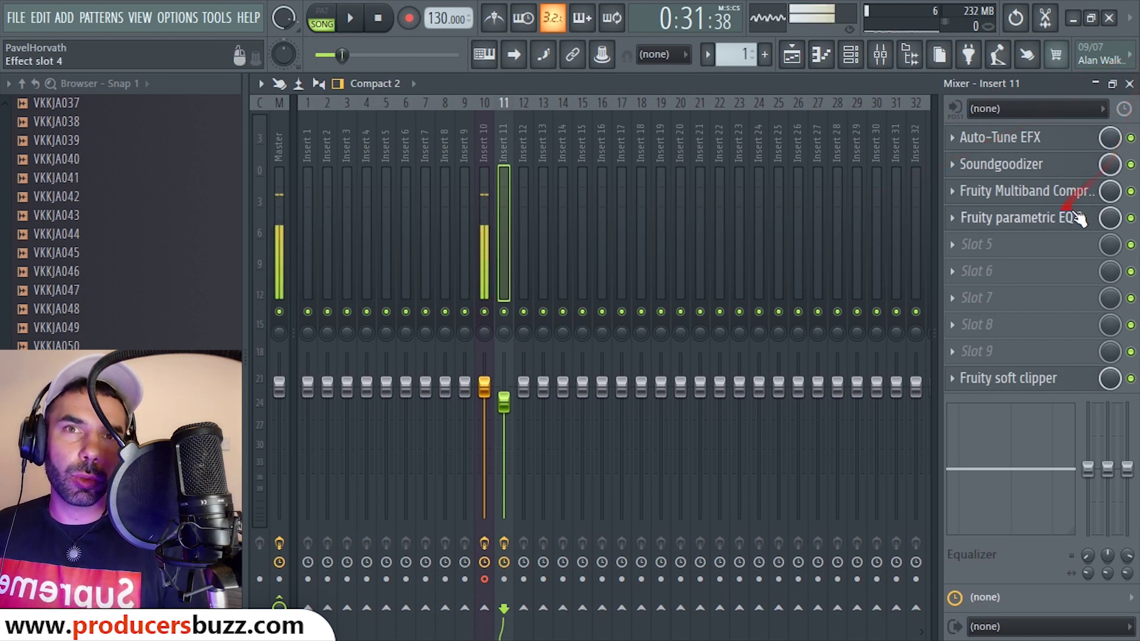
Play the song with Fruity Parametric EQ 2 switched off and on to compare the Insert 11 vocals
{"action": "key", "text": "space"}
{"action": "left_click", "coordinate": [1131, 219]}
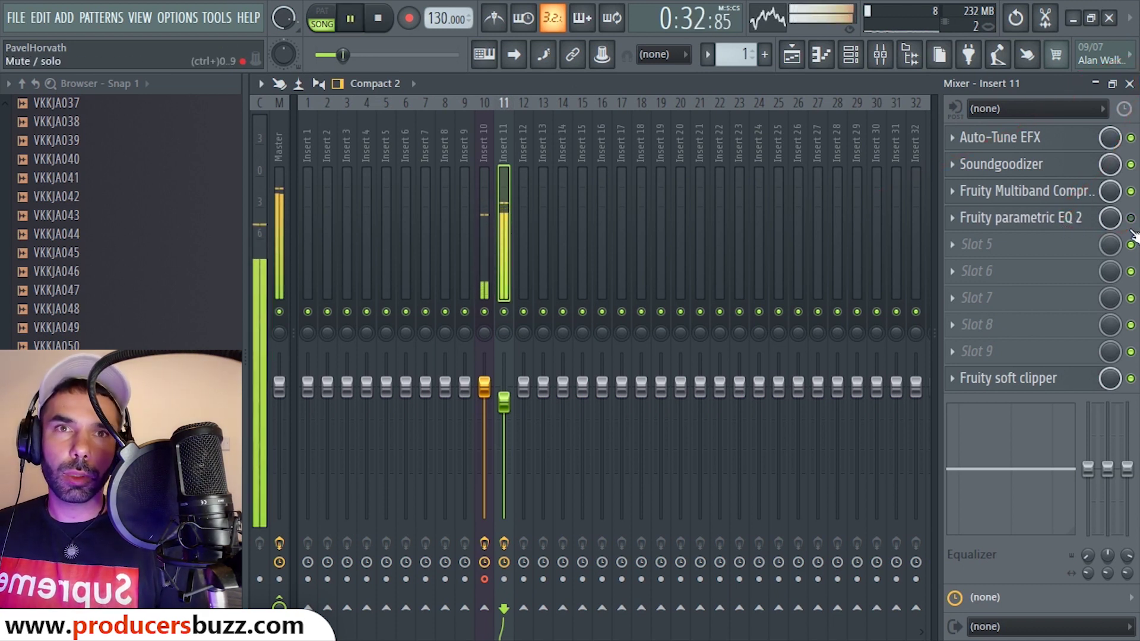
{"action": "left_click", "coordinate": [1131, 219]}
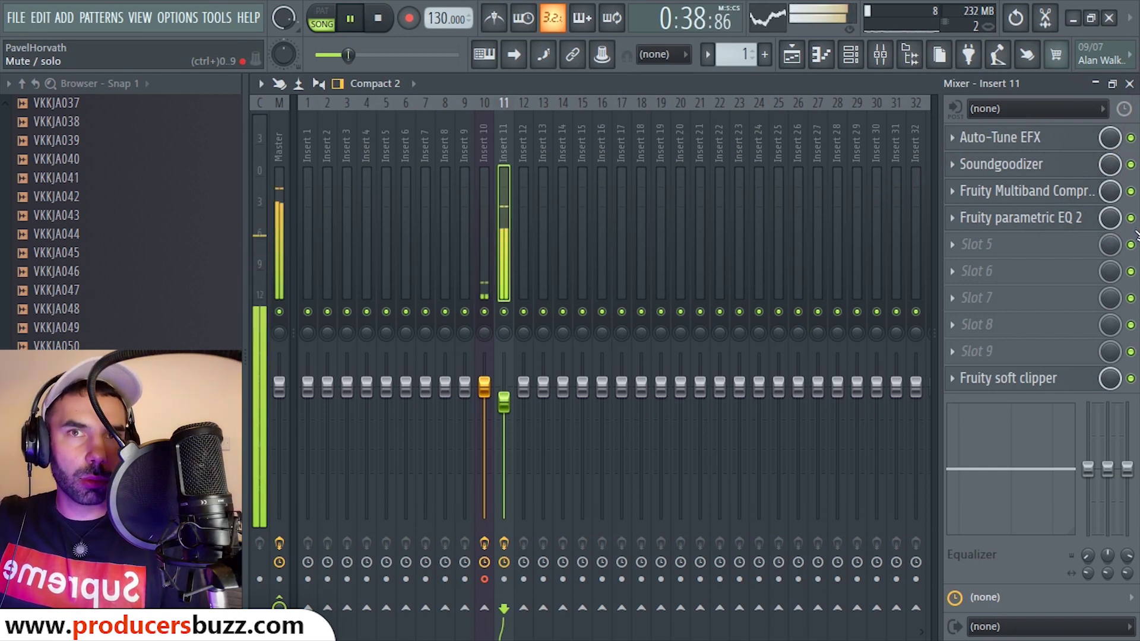
{"action": "key", "text": "space"}
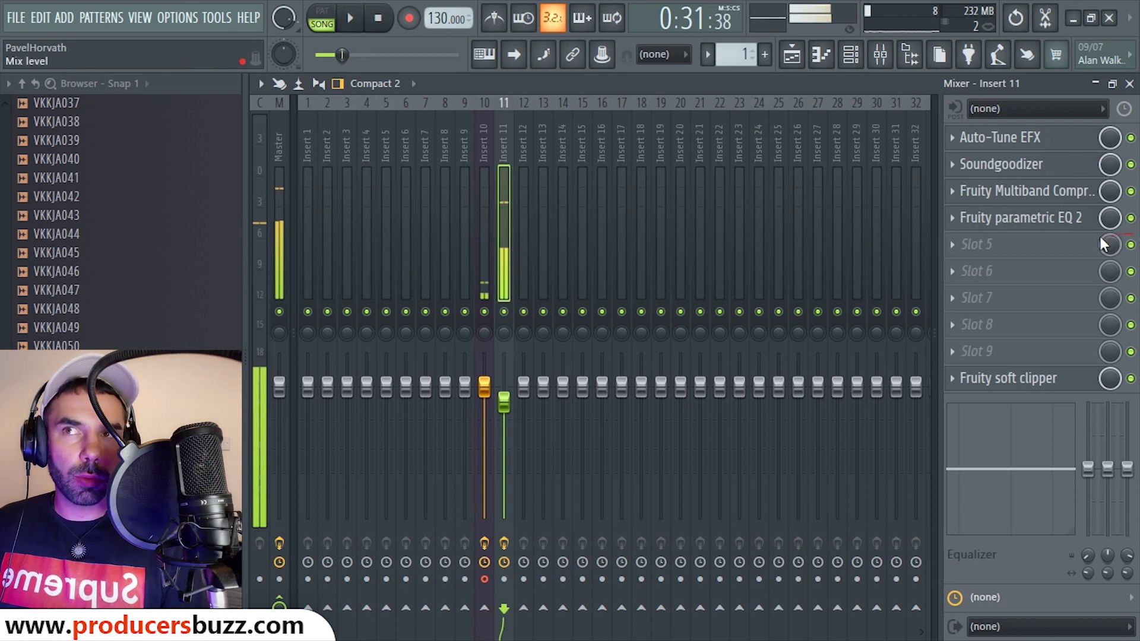
Save Insert 11's mixer track state as a preset named "main TY D" in the Mixer presets folder
{"action": "right_click", "coordinate": [499, 137]}
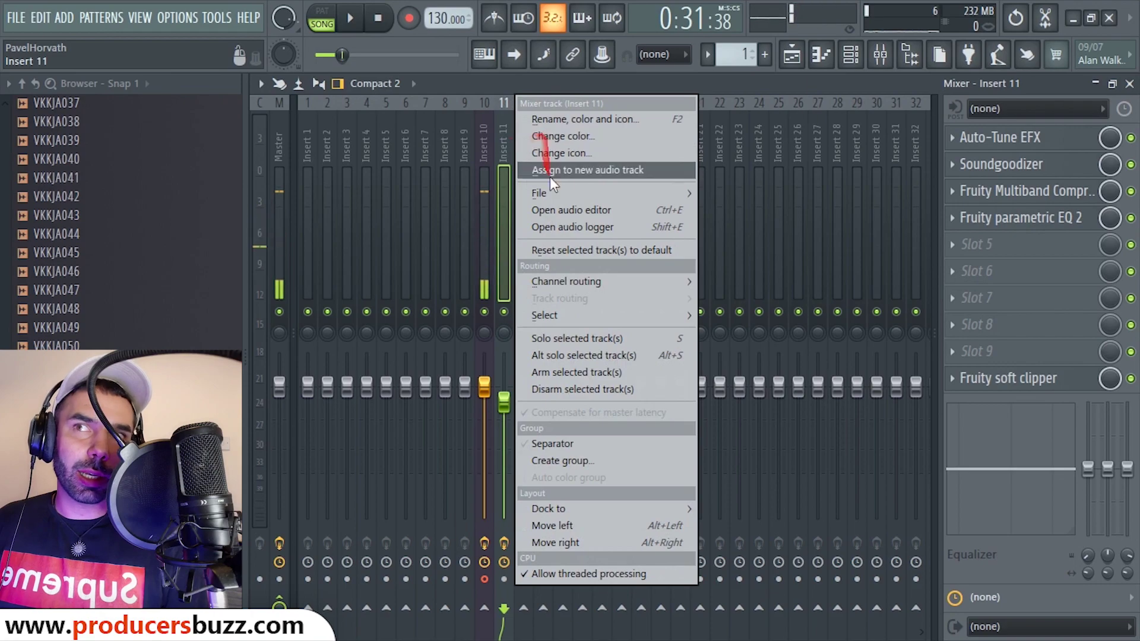
{"action": "mouse_move", "coordinate": [550, 191]}
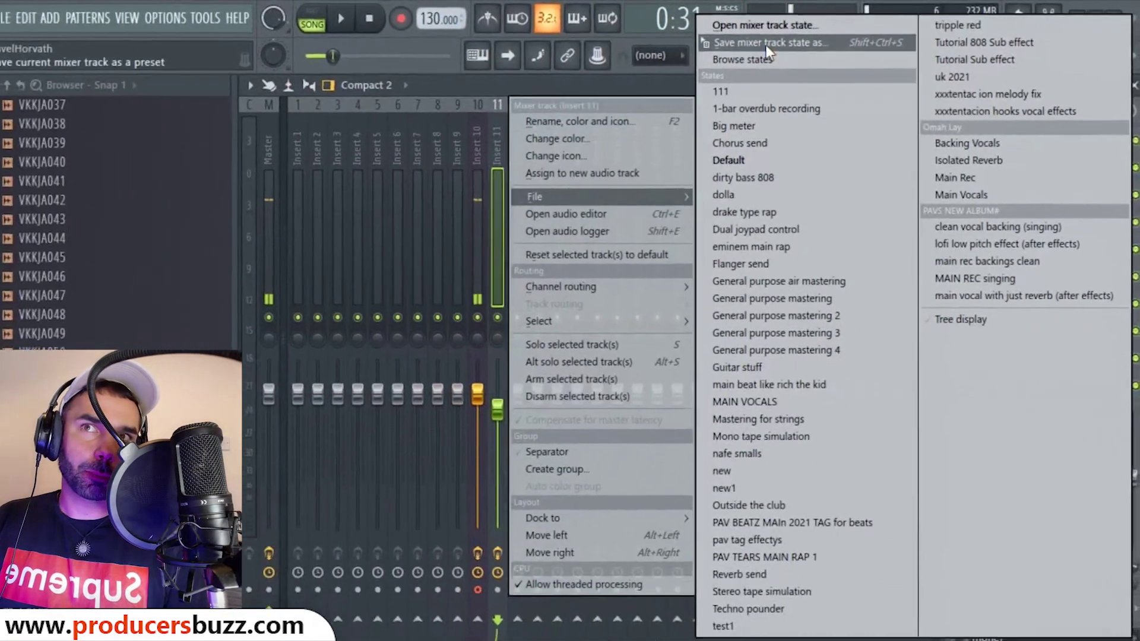
{"action": "left_click", "coordinate": [656, 95]}
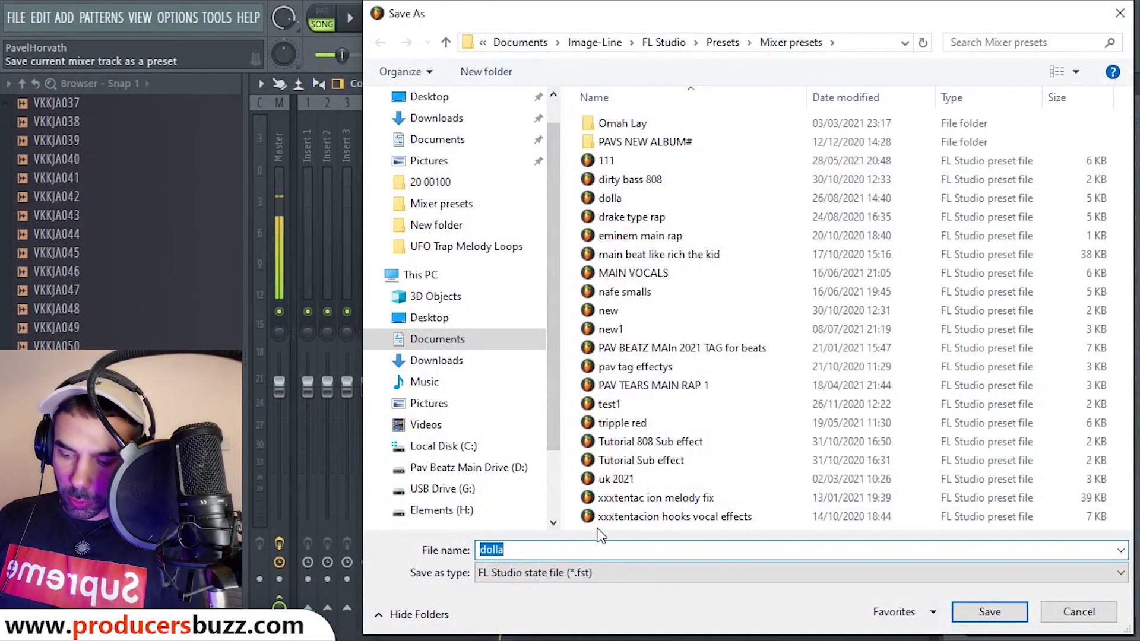
{"action": "type", "text": "main TY"}
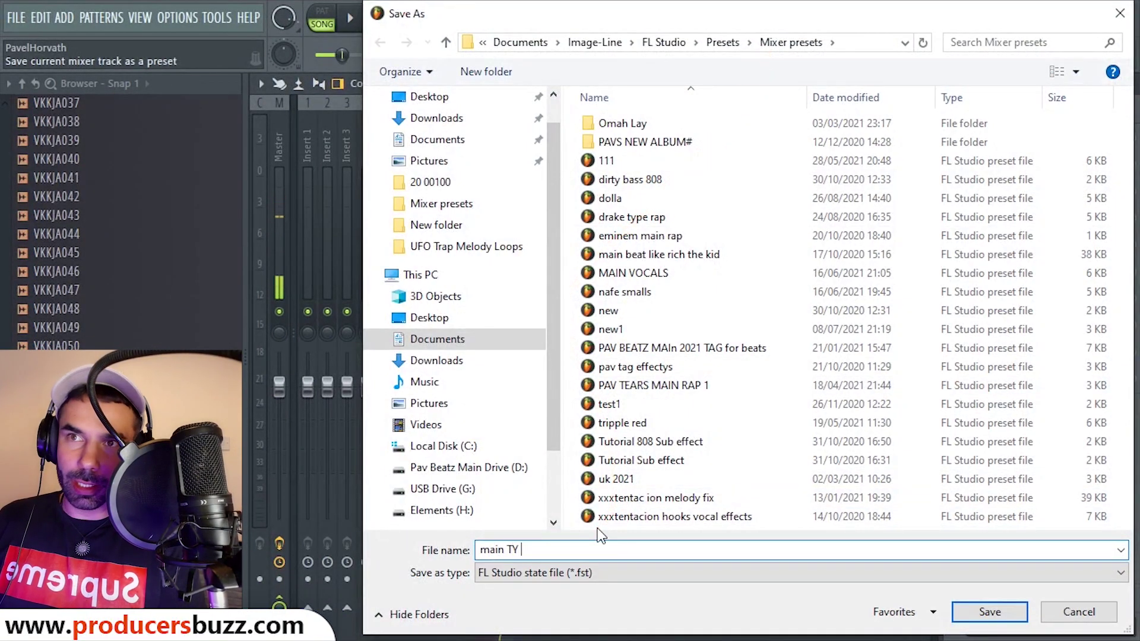
{"action": "type", "text": " Dolle"}
{"action": "key", "text": "BackSpace"}
{"action": "key", "text": "BackSpace"}
{"action": "key", "text": "BackSpace"}
{"action": "key", "text": "BackSpace"}
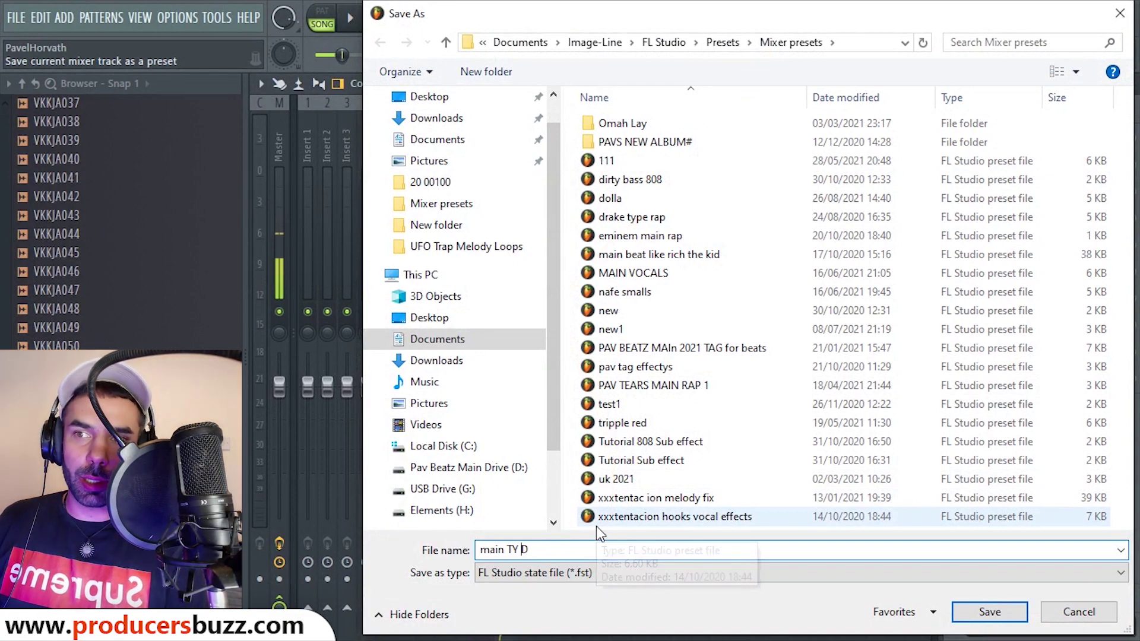
{"action": "key", "text": "Return"}
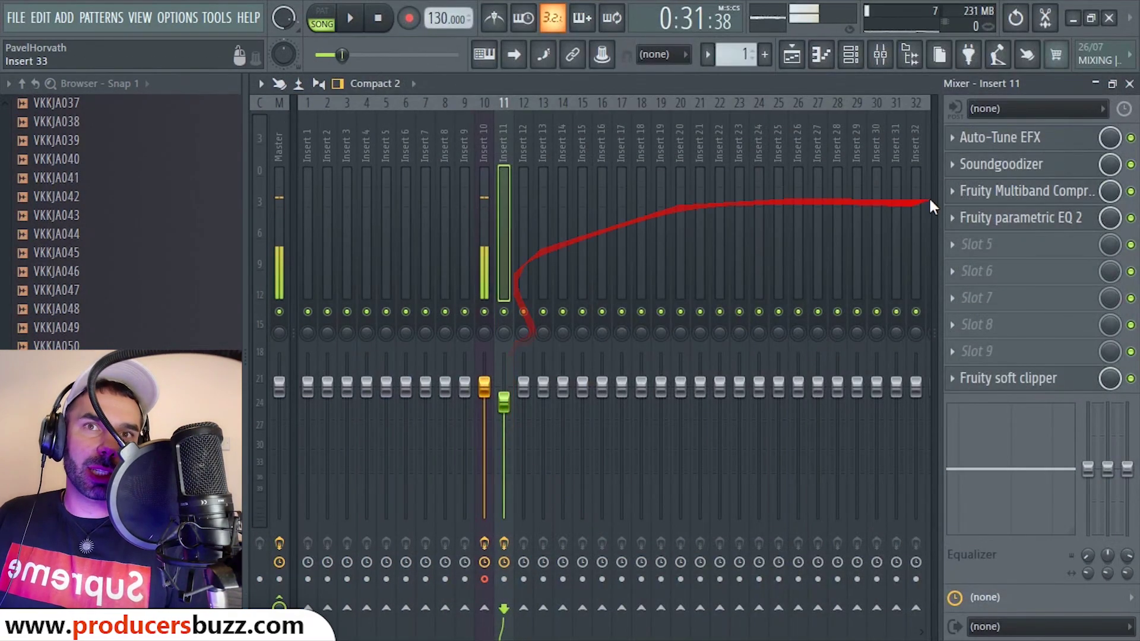
Load the "main TY D" mixer track state onto Insert 12 and check its effect chain against Insert 11
{"action": "left_click", "coordinate": [522, 135]}
{"action": "right_click", "coordinate": [522, 125]}
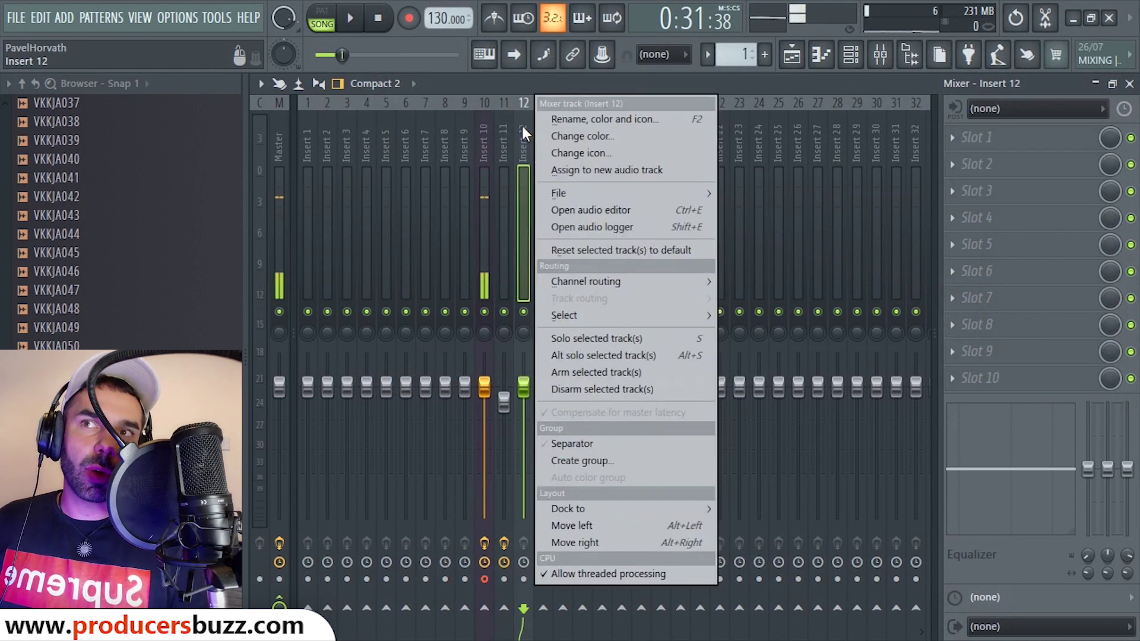
{"action": "mouse_move", "coordinate": [576, 195]}
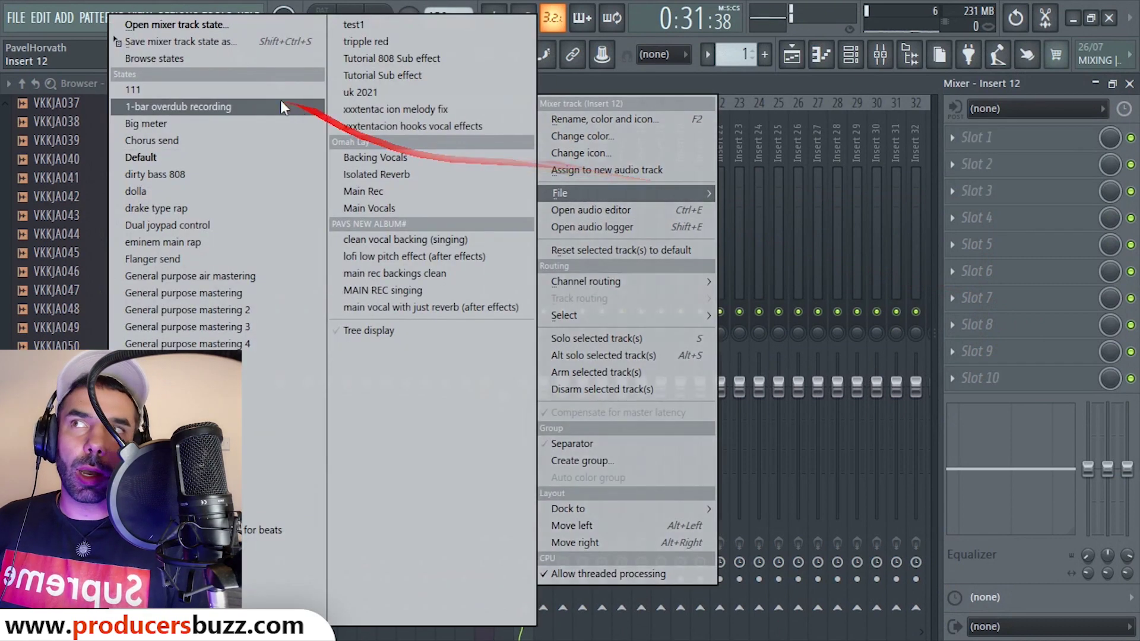
{"action": "left_click", "coordinate": [180, 24]}
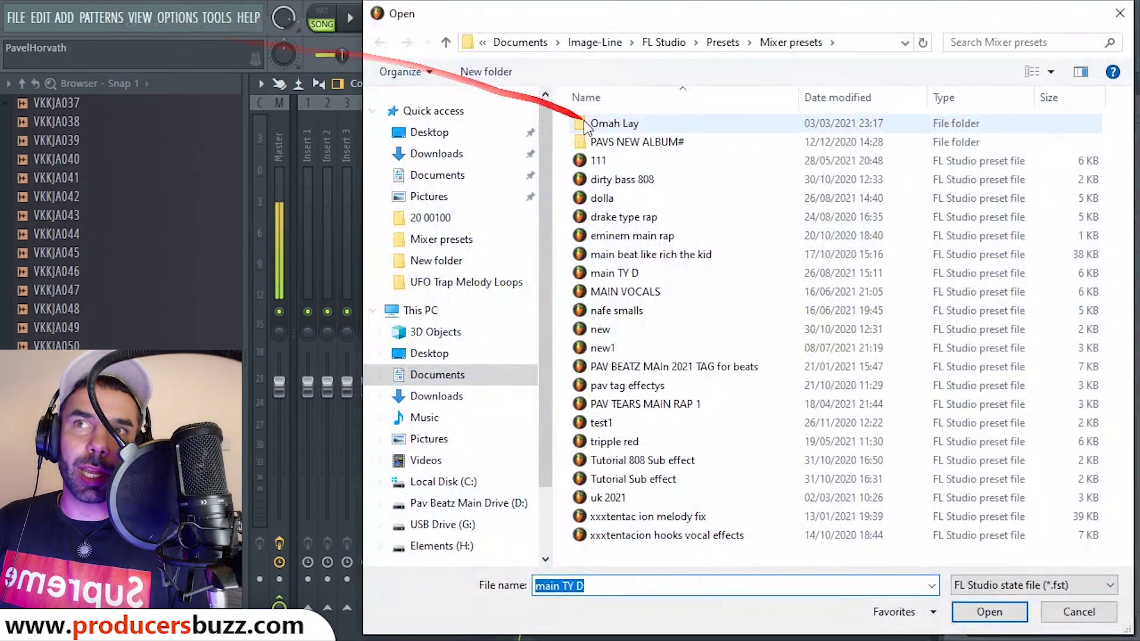
{"action": "left_click", "coordinate": [627, 273]}
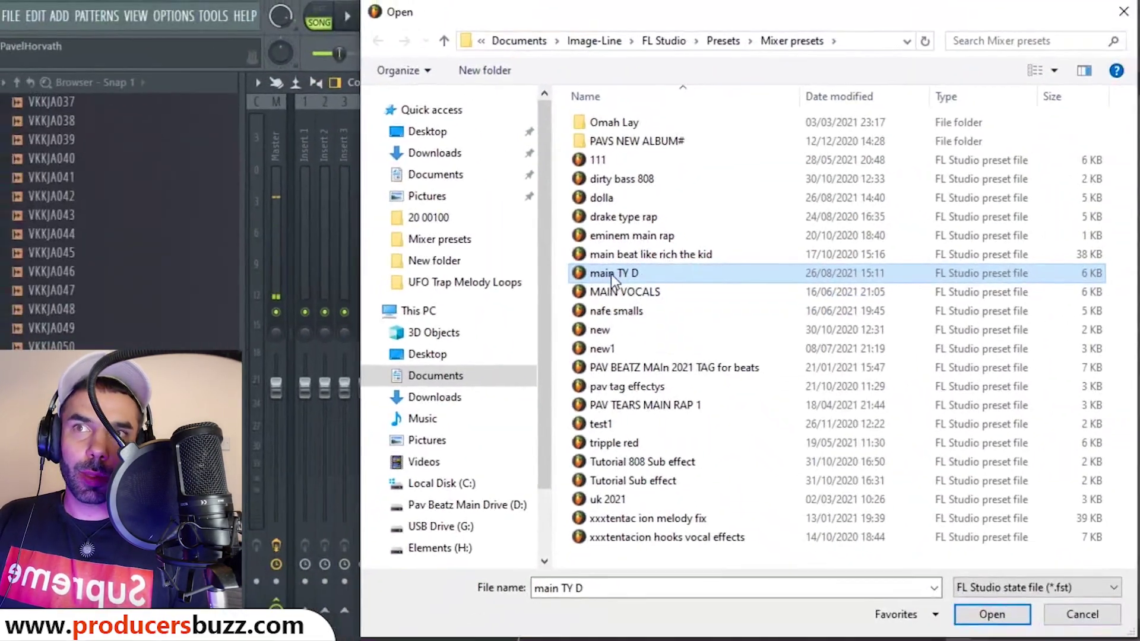
{"action": "double_click", "coordinate": [611, 273]}
{"action": "left_click", "coordinate": [502, 126]}
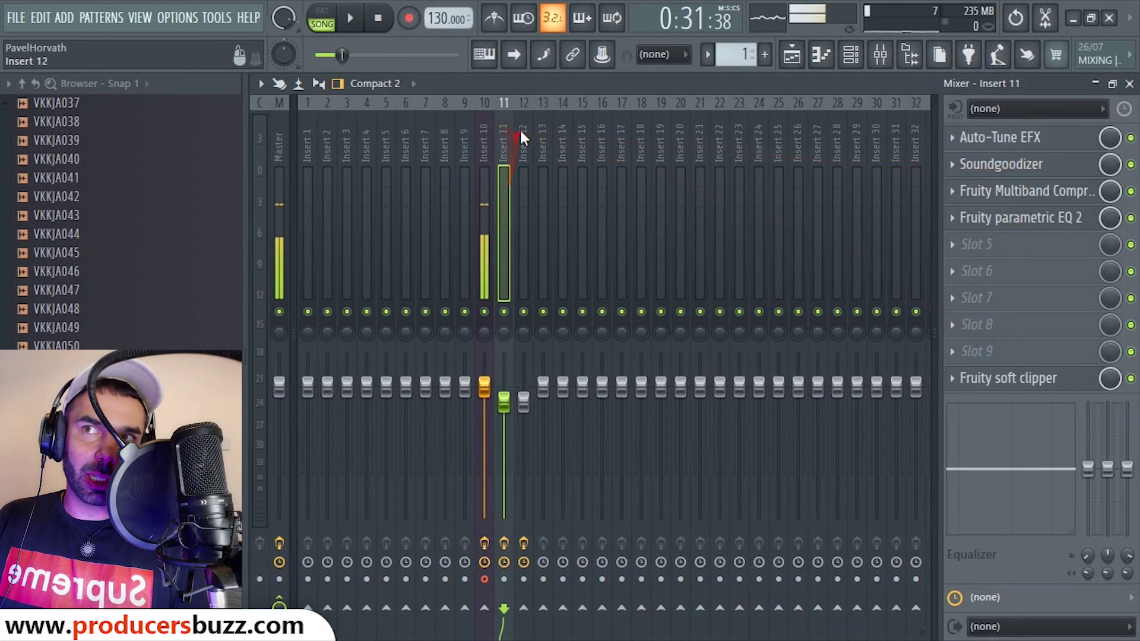
{"action": "left_click", "coordinate": [520, 128]}
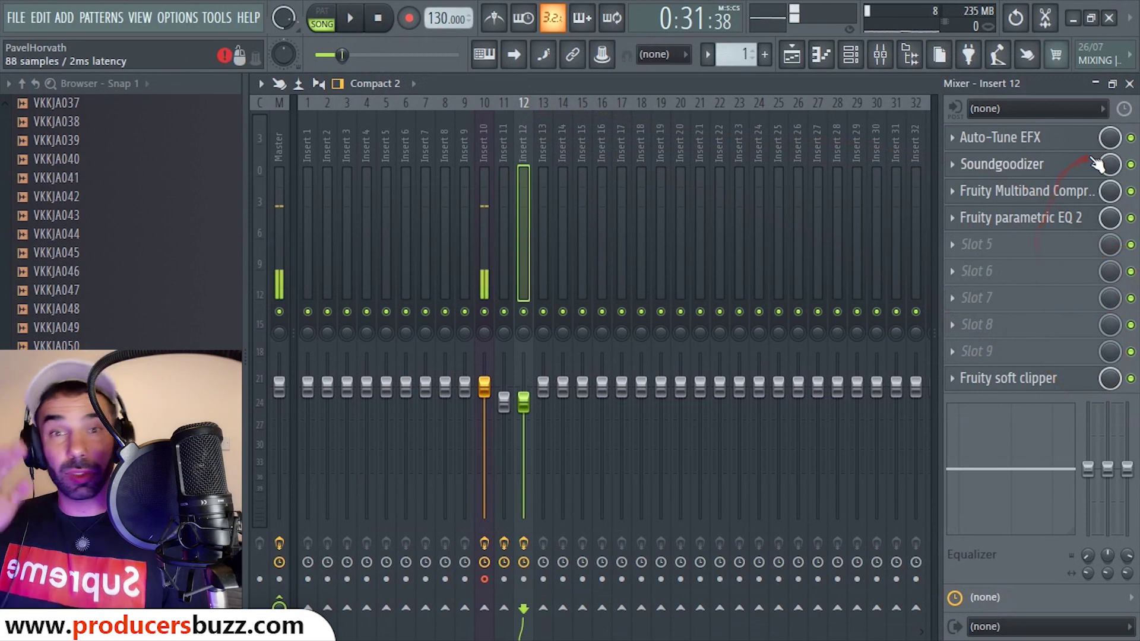
{"action": "left_click", "coordinate": [1129, 84]}
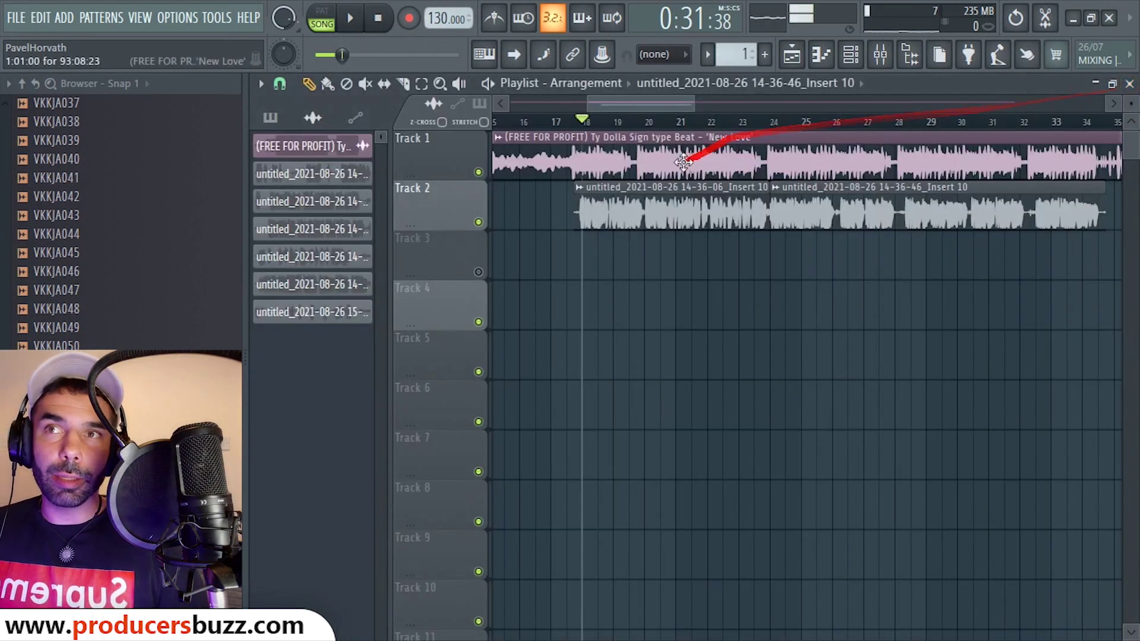
{"action": "left_click_drag", "start_coordinate": [625, 102], "coordinate": [640, 102]}
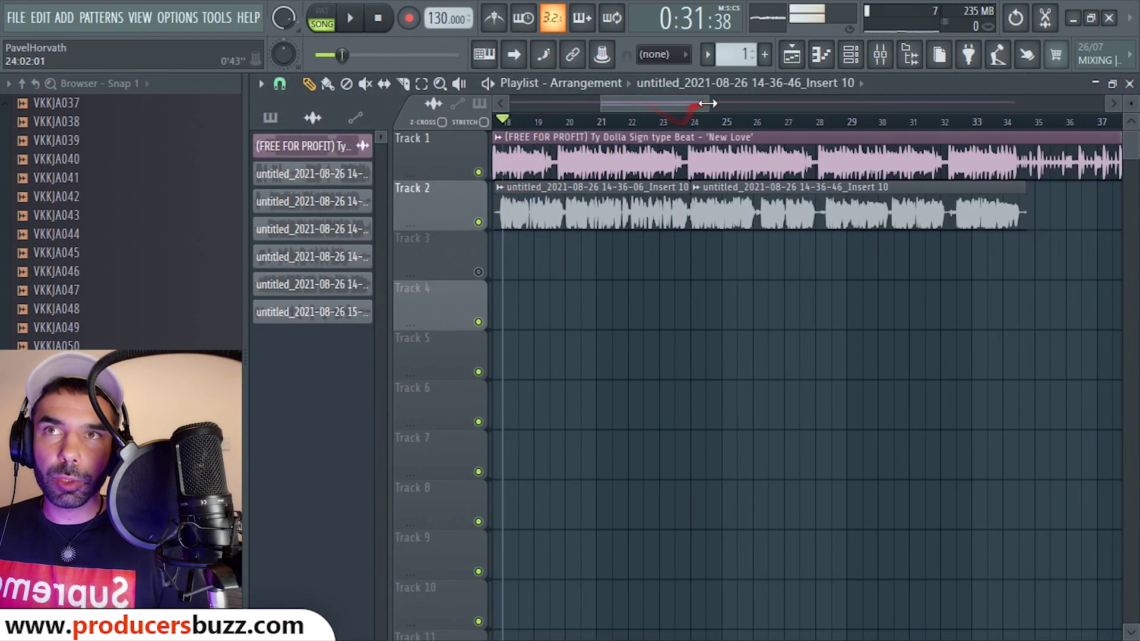
{"action": "left_click_drag", "start_coordinate": [710, 102], "coordinate": [726, 102]}
{"action": "left_click", "coordinate": [881, 54]}
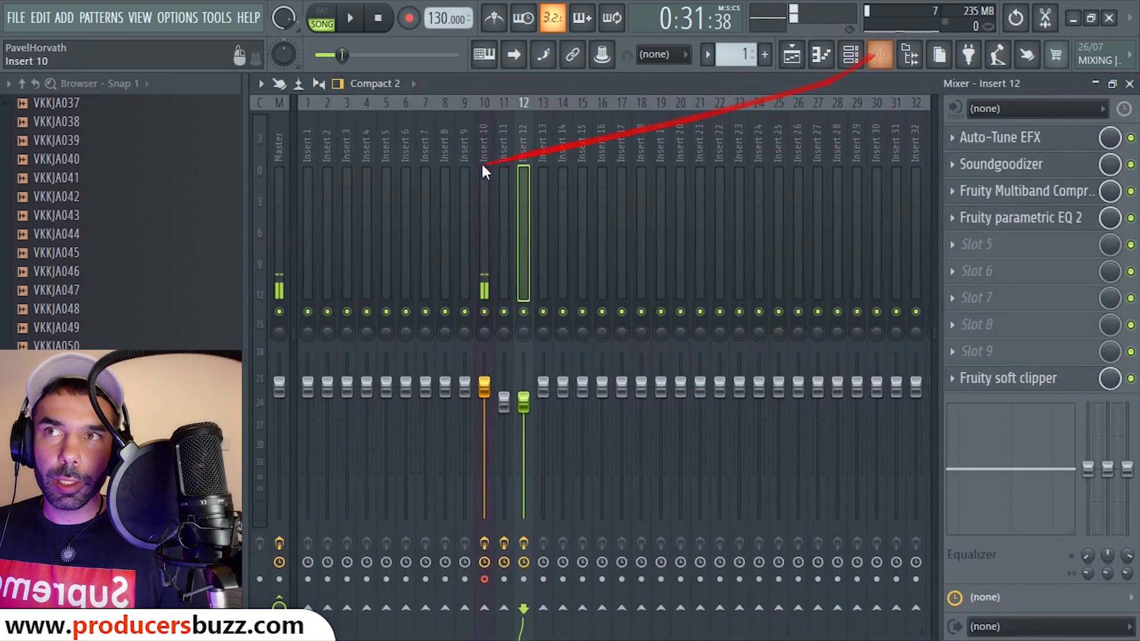
Rename mixer track Insert 11 as "main vocals"
{"action": "left_click", "coordinate": [502, 141]}
{"action": "right_click", "coordinate": [536, 206]}
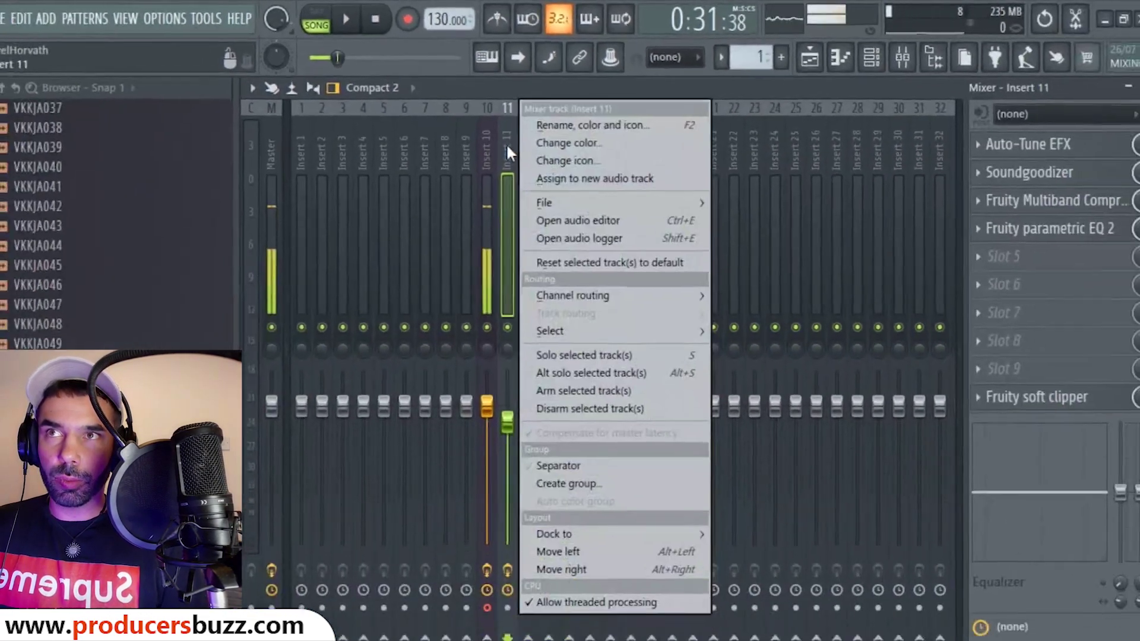
{"action": "left_click", "coordinate": [543, 122]}
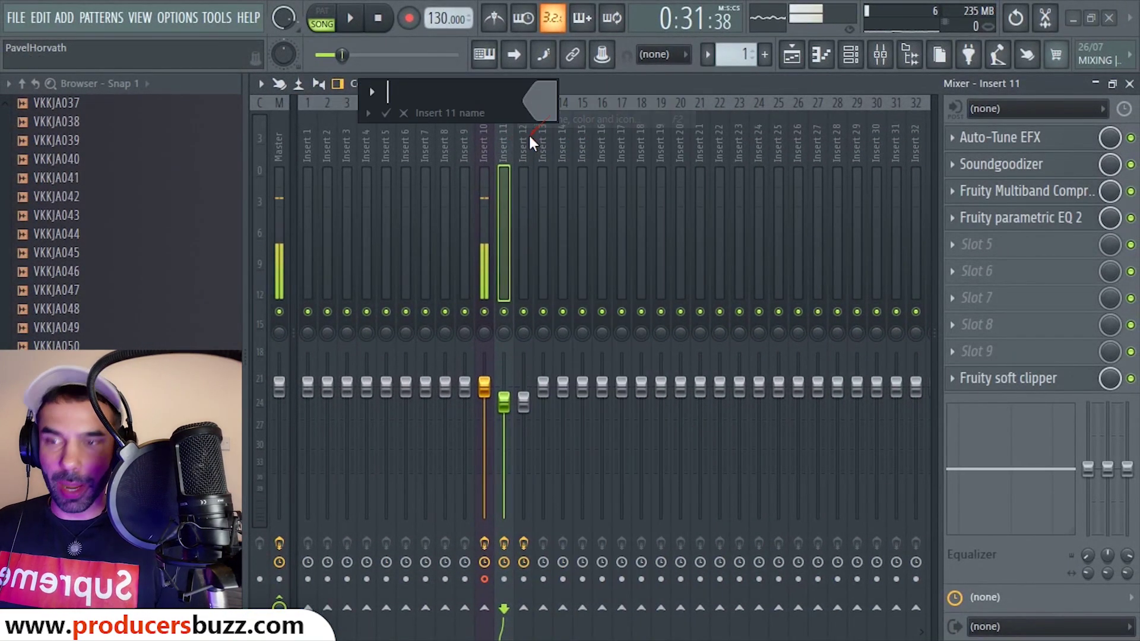
{"action": "type", "text": "main vocals"}
{"action": "key", "text": "Return"}
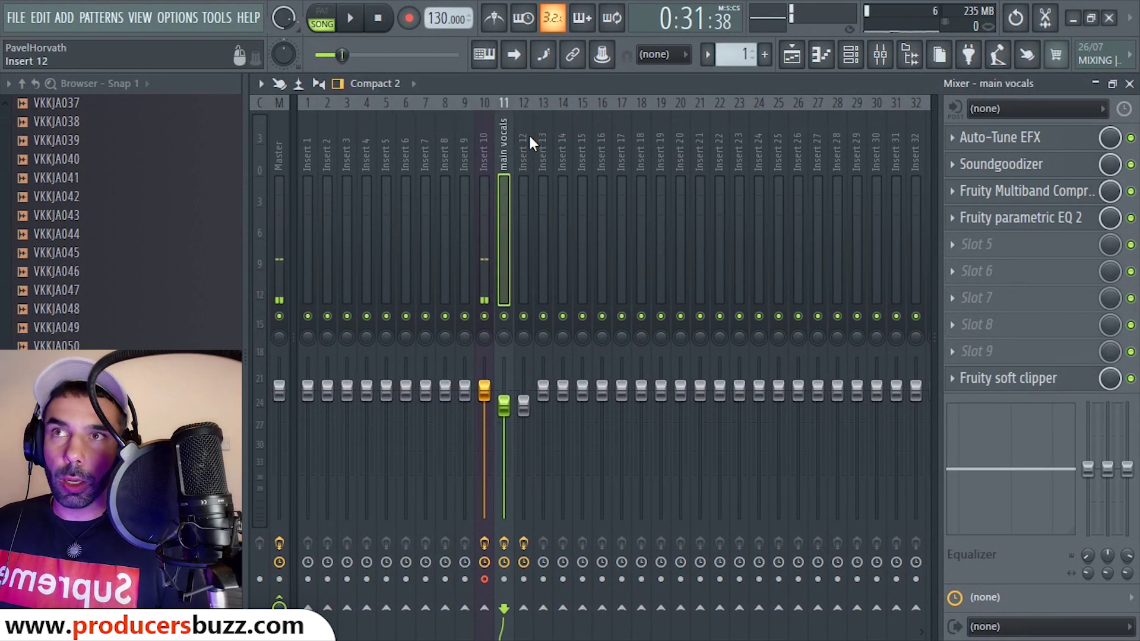
Rename mixer track Insert 12 as "reverb"
{"action": "left_click", "coordinate": [524, 134]}
{"action": "right_click", "coordinate": [524, 134]}
{"action": "left_click", "coordinate": [568, 117]}
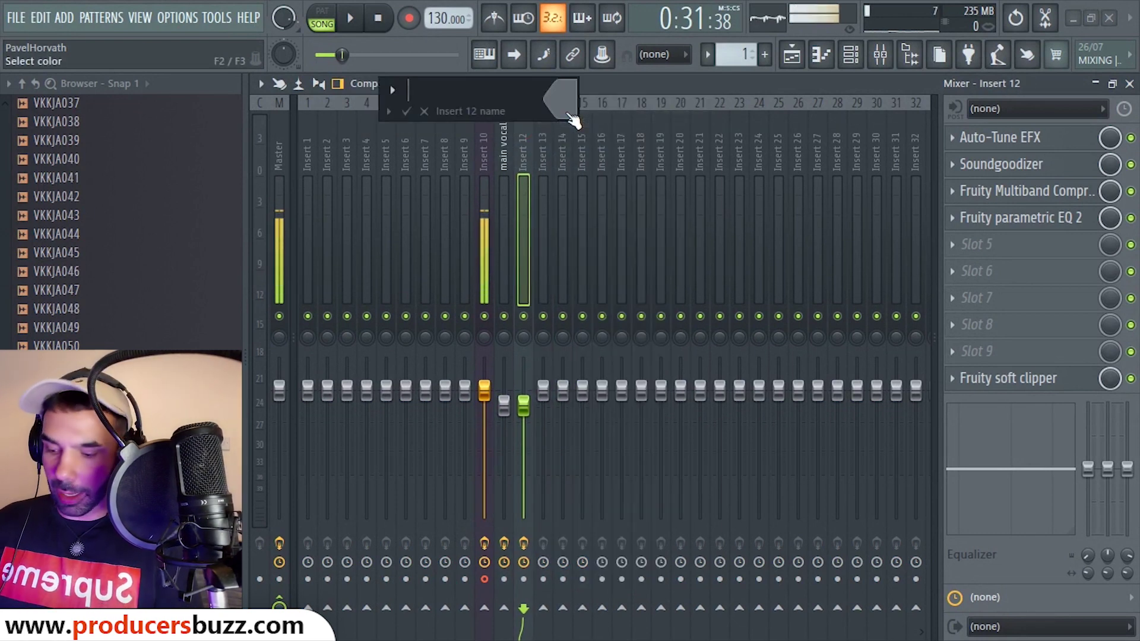
{"action": "key", "text": "Return"}
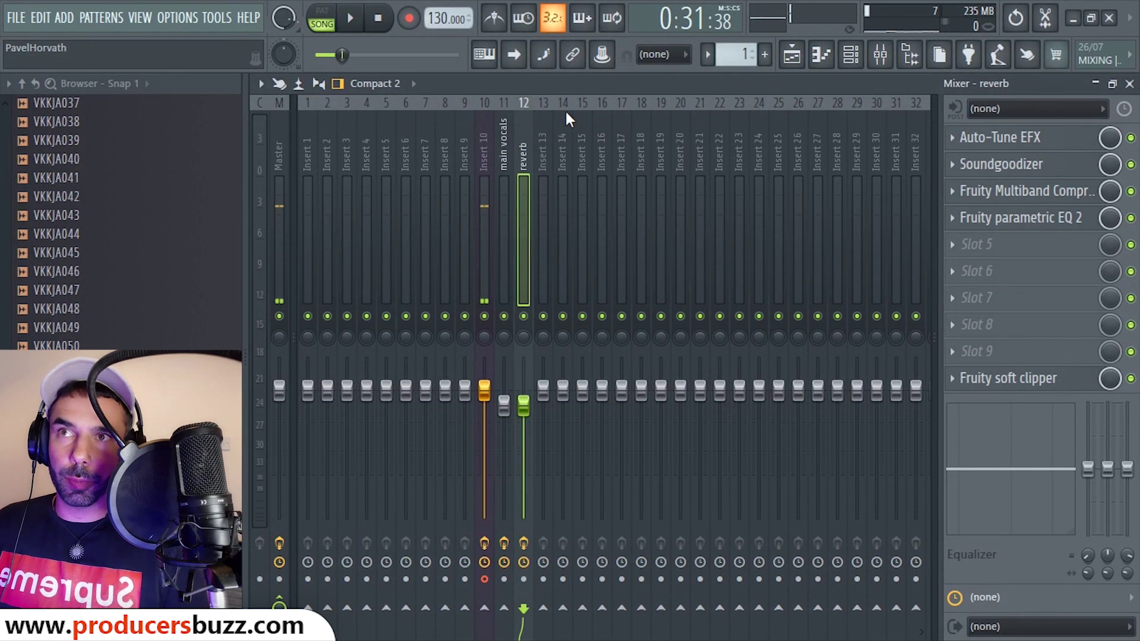
{"action": "left_click", "coordinate": [501, 151]}
{"action": "left_click", "coordinate": [530, 154]}
{"action": "left_click", "coordinate": [543, 149]}
{"action": "left_click", "coordinate": [519, 150]}
{"action": "left_click", "coordinate": [508, 148]}
{"action": "left_click", "coordinate": [520, 155]}
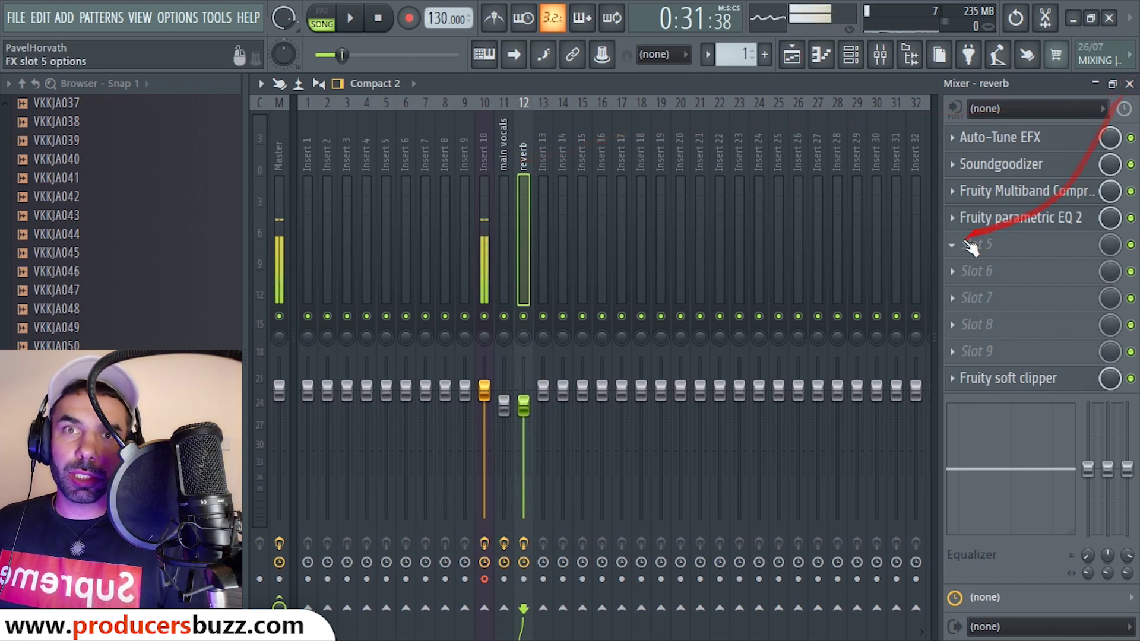
Duplicate the two vocal clips from Track 2 onto Track 3, aligned exactly under the originals
{"action": "left_click", "coordinate": [1130, 84]}
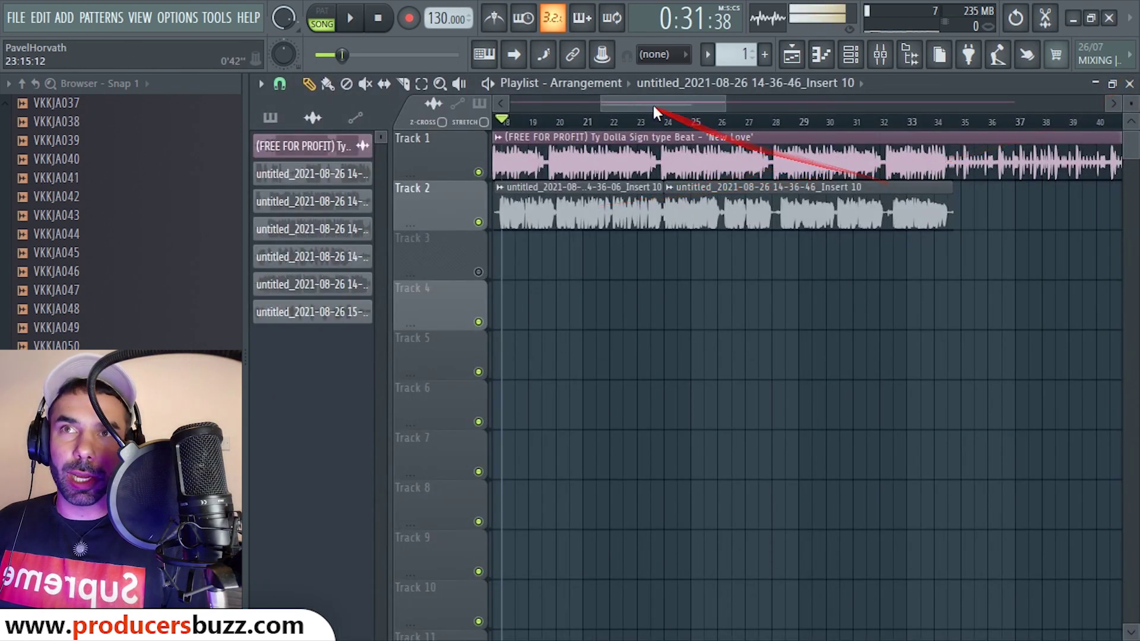
{"action": "left_click_drag", "start_coordinate": [724, 102], "coordinate": [668, 103]}
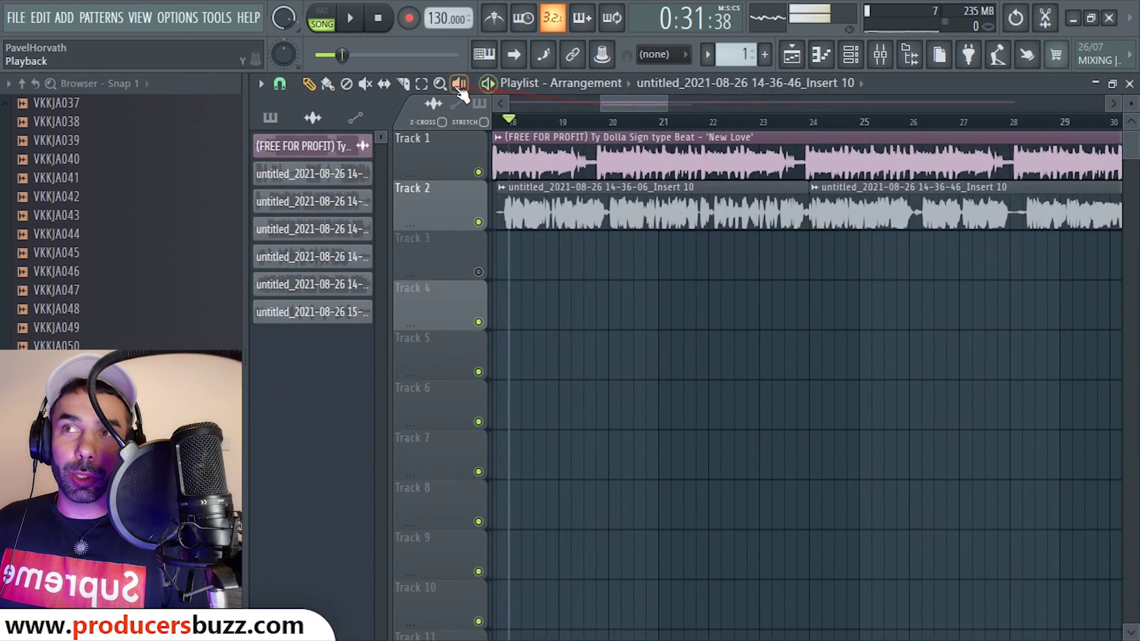
{"action": "left_click_drag", "start_coordinate": [899, 273], "coordinate": [747, 225]}
{"action": "left_click", "coordinate": [695, 224]}
{"action": "left_click", "coordinate": [825, 208]}
{"action": "left_click", "coordinate": [768, 224]}
{"action": "left_click", "coordinate": [815, 216]}
{"action": "left_click_drag", "start_coordinate": [882, 256], "coordinate": [720, 225]}
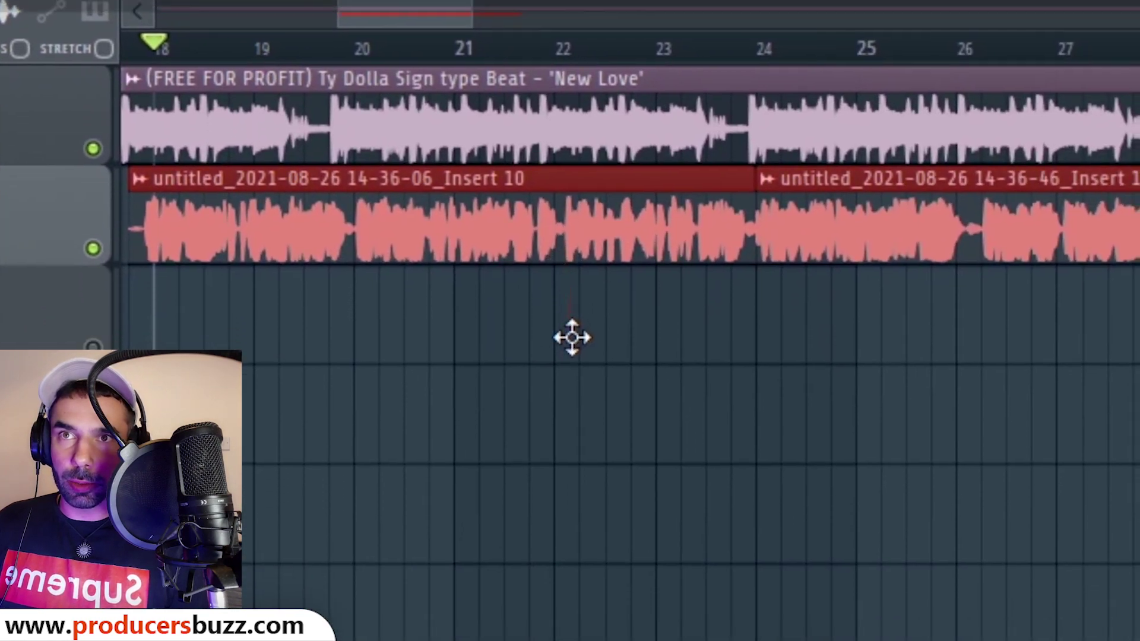
{"action": "left_click_drag", "start_coordinate": [576, 321], "coordinate": [582, 446]}
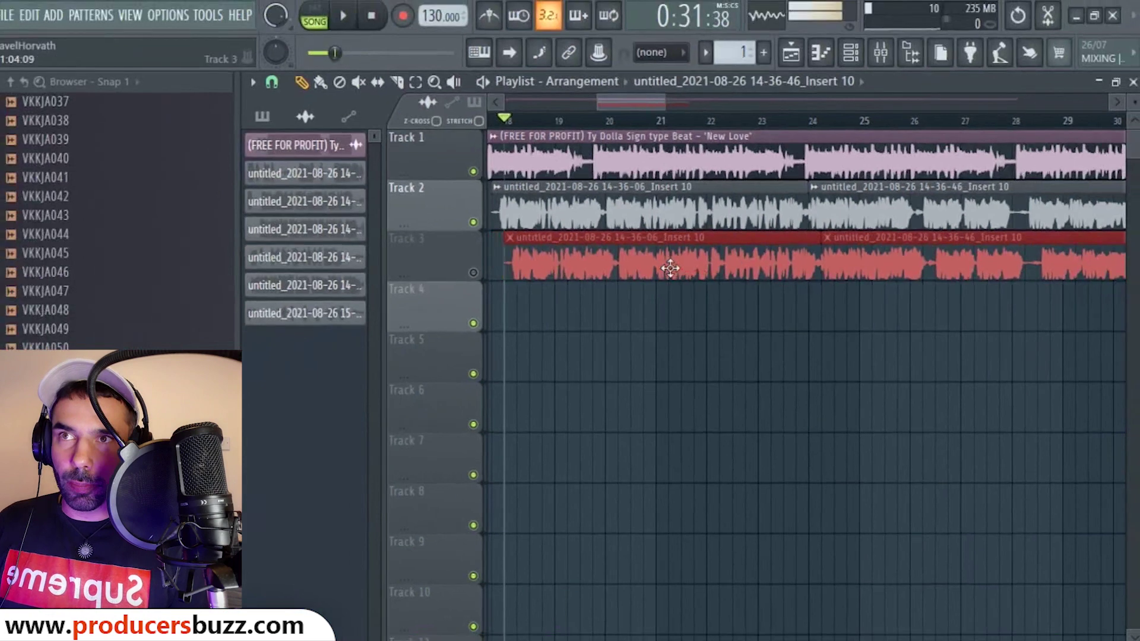
{"action": "left_click_drag", "start_coordinate": [670, 269], "coordinate": [664, 271]}
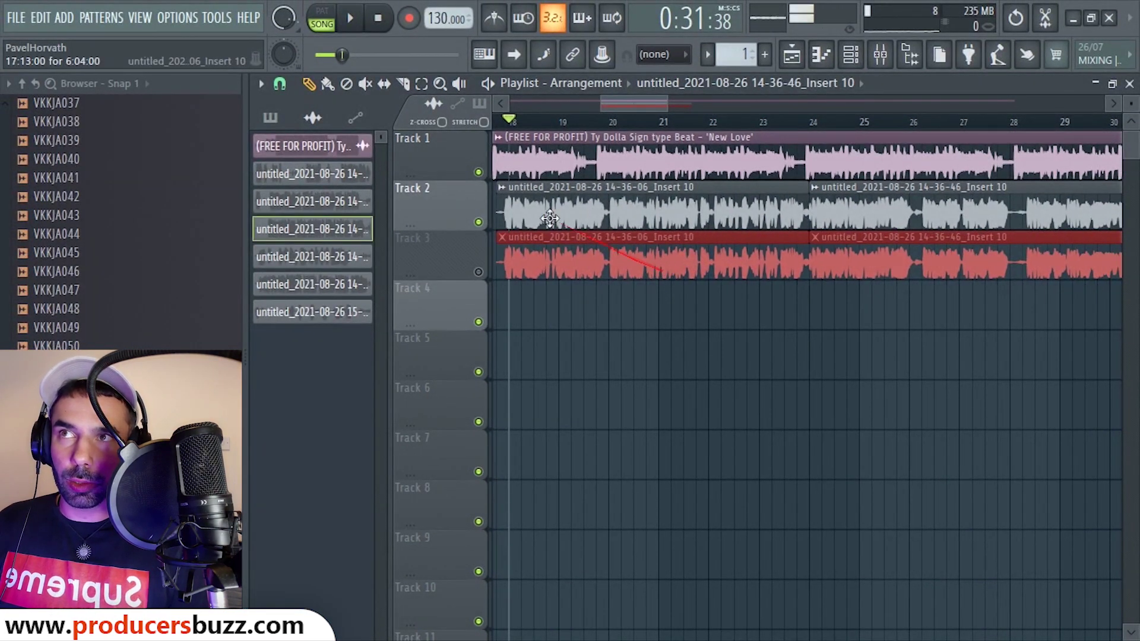
Try duplicating the vocal clips onto Track 3 again with the playlist snap set to Cell
{"action": "left_click", "coordinate": [280, 83]}
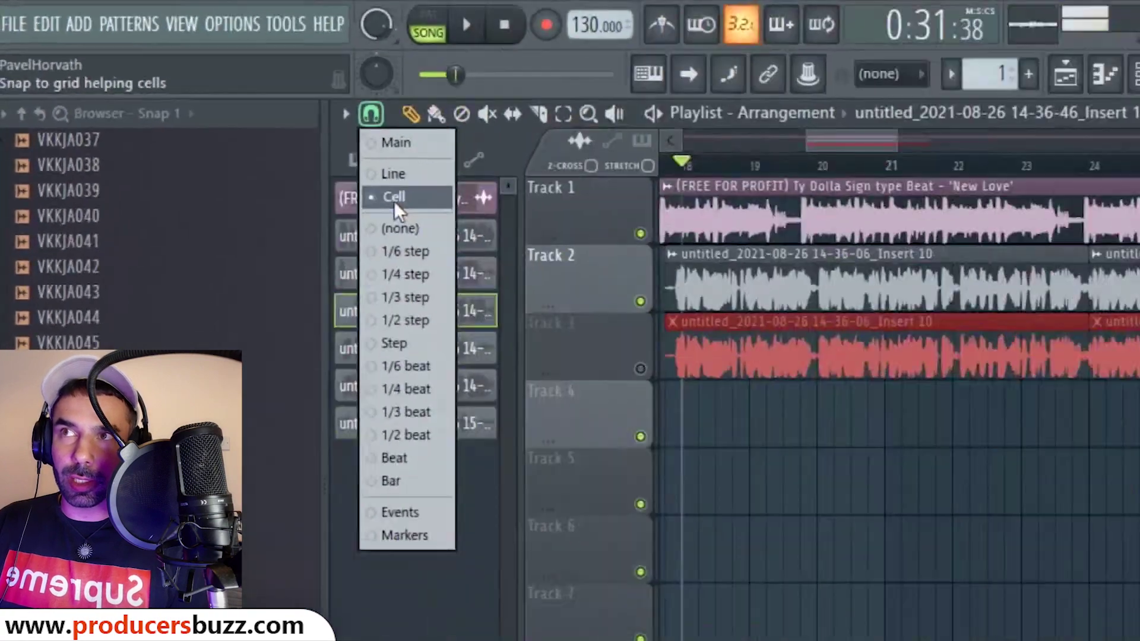
{"action": "left_click", "coordinate": [297, 146]}
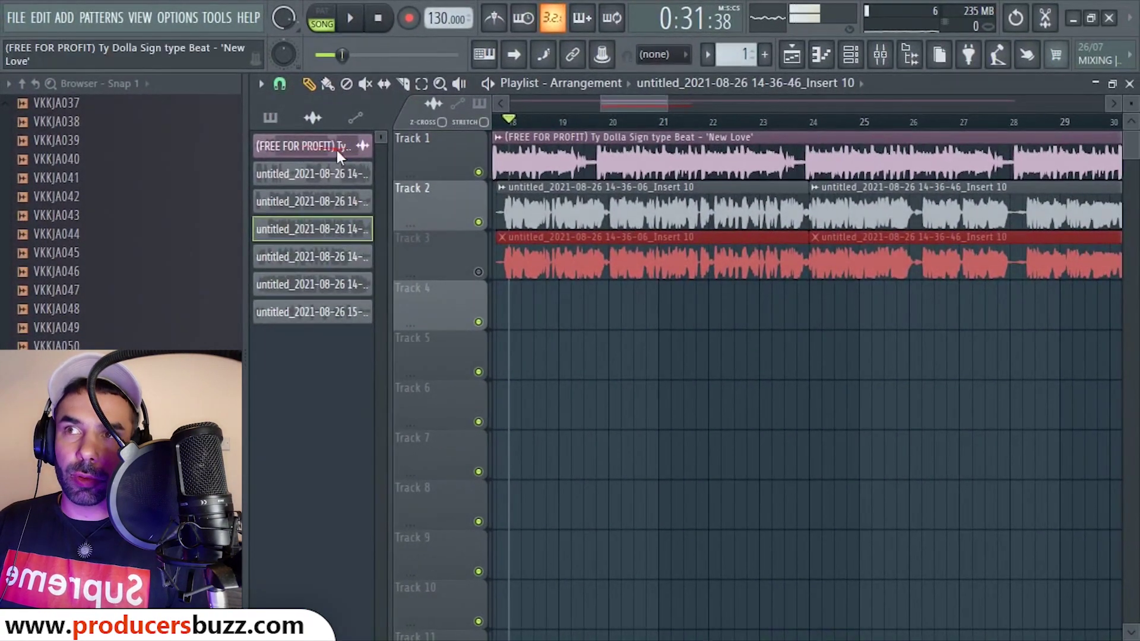
{"action": "right_click", "coordinate": [608, 273]}
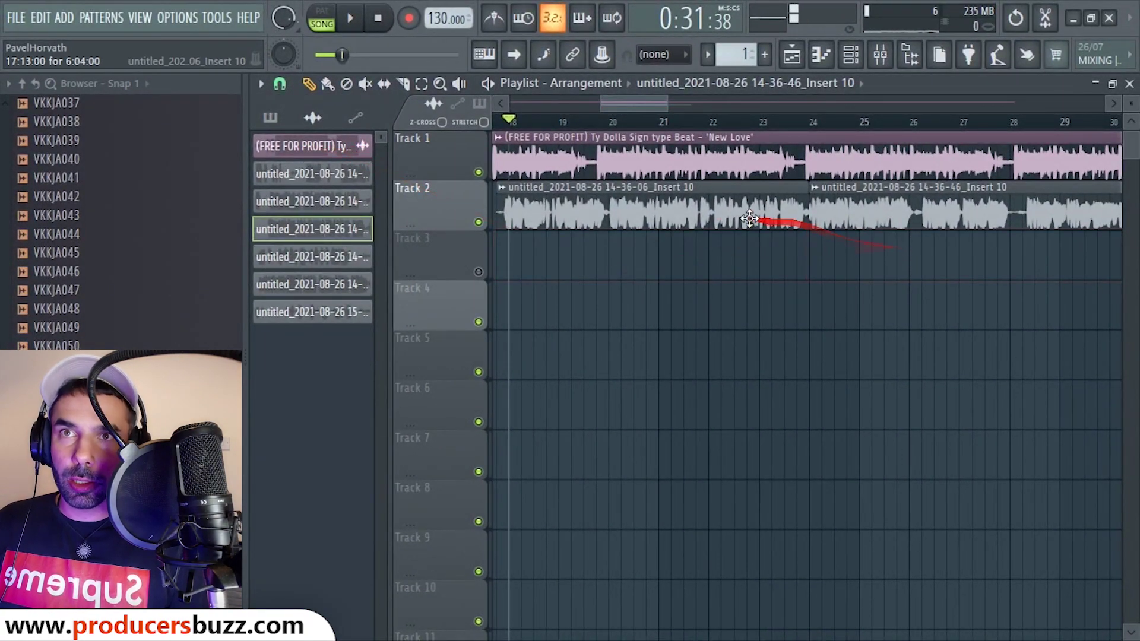
{"action": "left_click_drag", "start_coordinate": [789, 205], "coordinate": [864, 270]}
{"action": "left_click_drag", "start_coordinate": [631, 189], "coordinate": [611, 262]}
{"action": "right_click", "coordinate": [611, 261]}
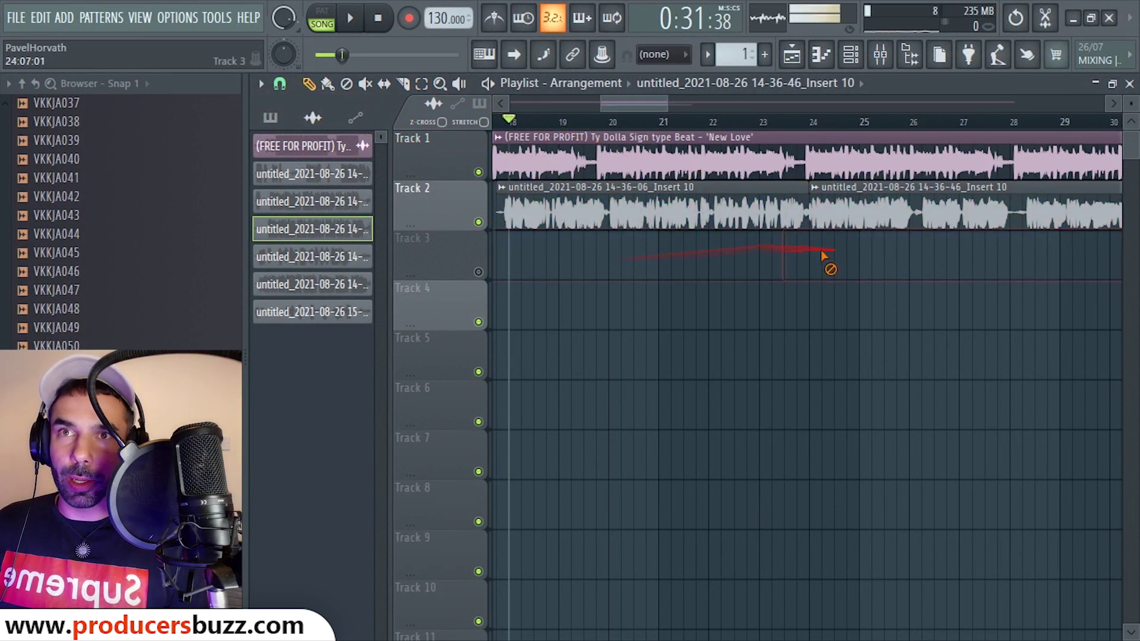
Try duplicating the vocal clips onto Track 3 with the playlist snap set to (none), and delete the copies
{"action": "left_click", "coordinate": [280, 84]}
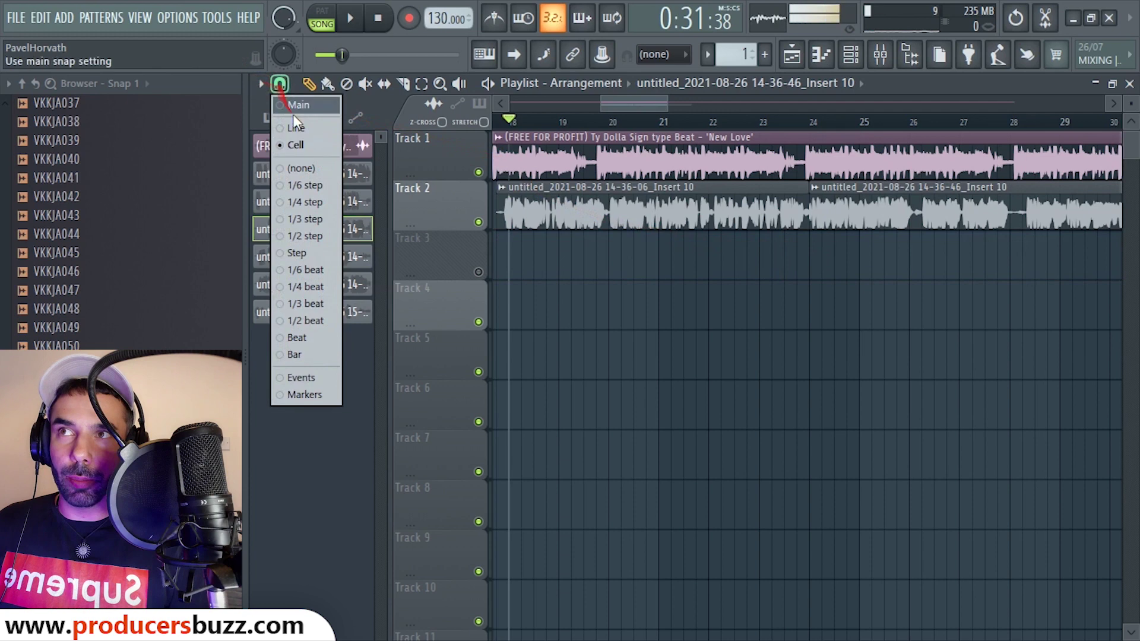
{"action": "left_click", "coordinate": [306, 170]}
{"action": "left_click_drag", "start_coordinate": [878, 275], "coordinate": [766, 229]}
{"action": "left_click_drag", "start_coordinate": [638, 216], "coordinate": [640, 289]}
{"action": "key", "text": "Delete"}
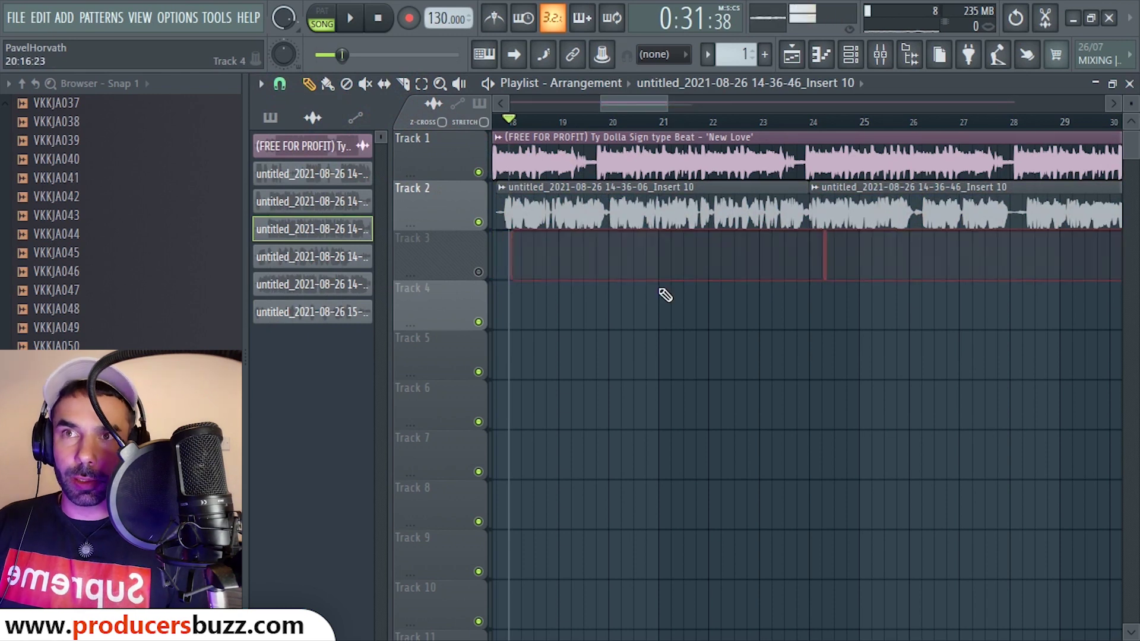
Undo the recent playlist edits back to the aligned vocal duplicates on Track 3
{"action": "key", "text": "ctrl+z"}
{"action": "key", "text": "ctrl+z"}
{"action": "key", "text": "ctrl+z"}
{"action": "key", "text": "ctrl+z"}
{"action": "key", "text": "ctrl+z"}
{"action": "key", "text": "ctrl+alt+z"}
{"action": "key", "text": "ctrl+alt+z"}
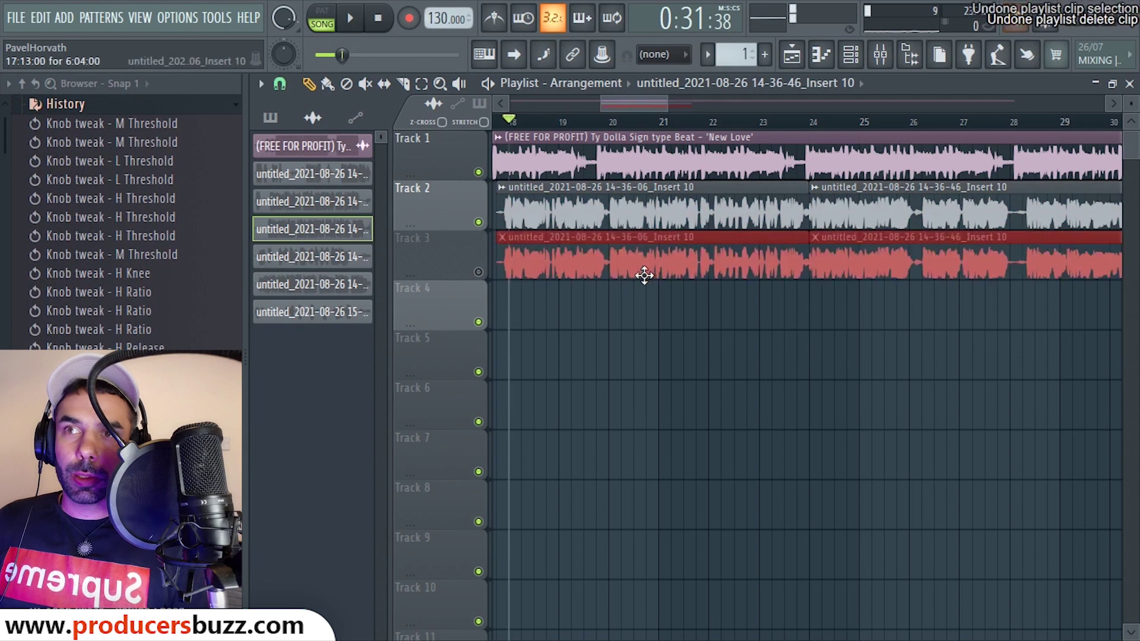
Clear the clip selection, unmute playlist Track 3 and play the doubled vocals together
{"action": "left_click", "coordinate": [686, 310]}
{"action": "right_click", "coordinate": [686, 309]}
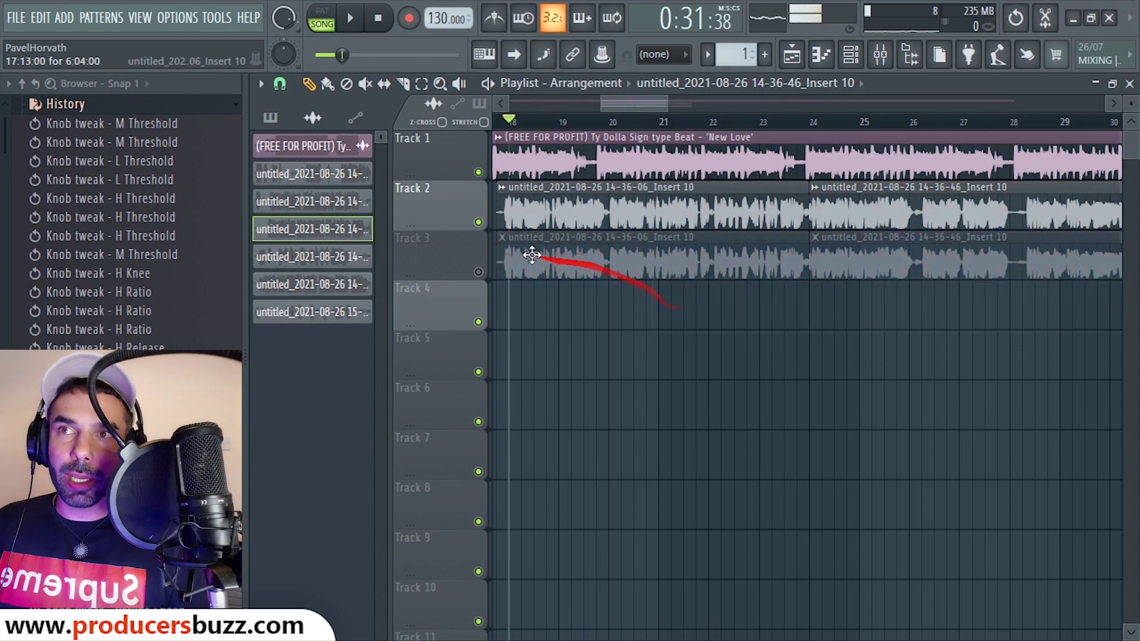
{"action": "left_click", "coordinate": [478, 272]}
{"action": "key", "text": "space"}
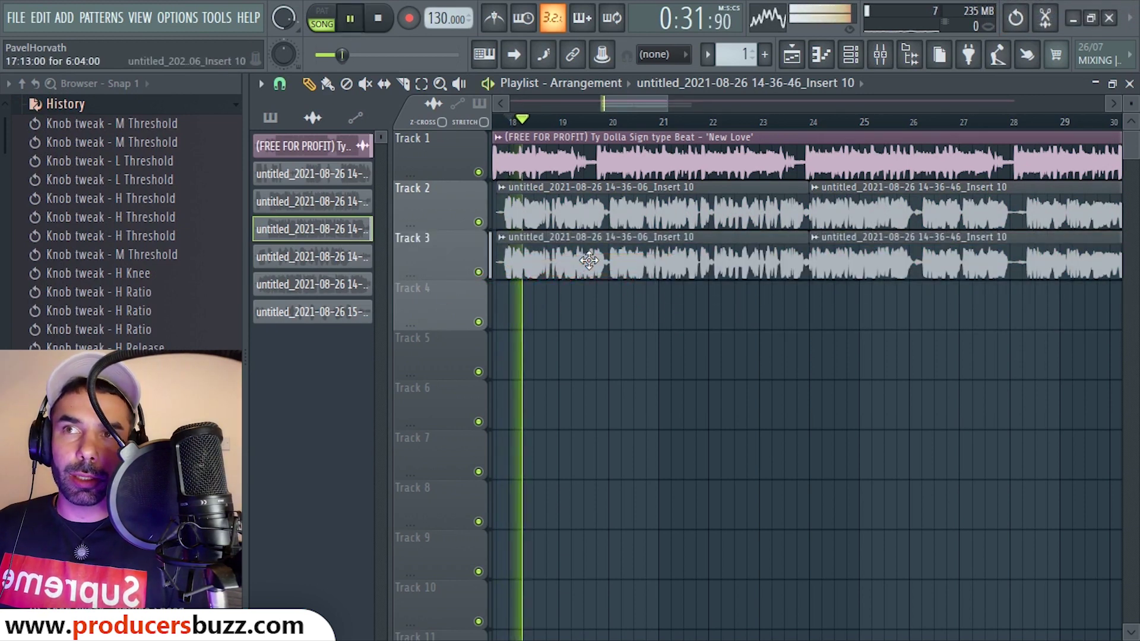
{"action": "key", "text": "space"}
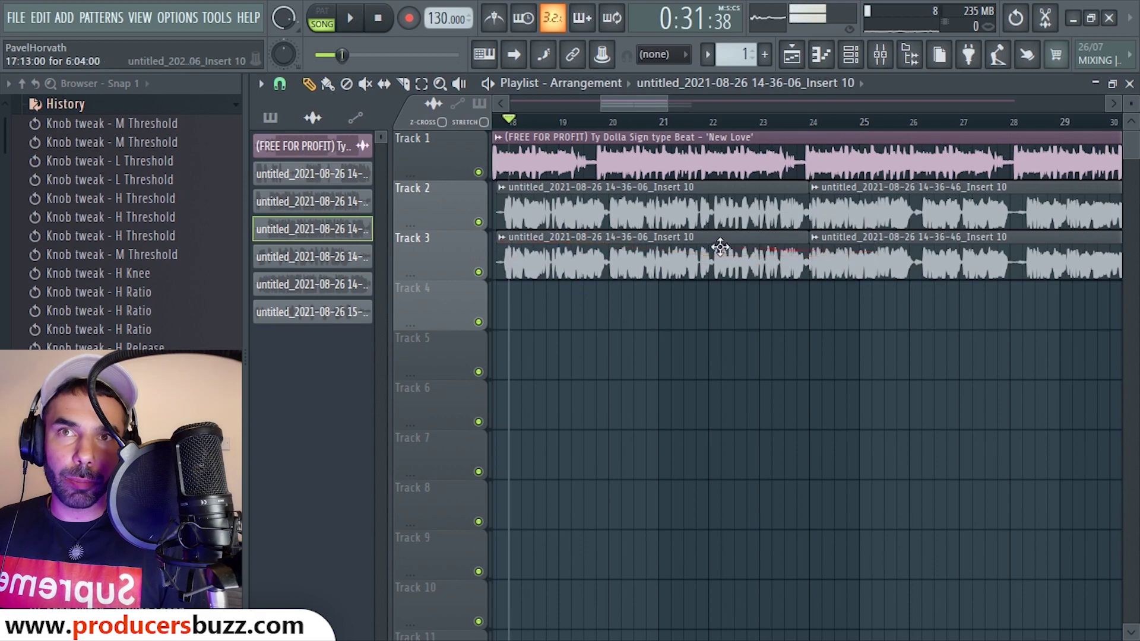
Make both duplicated vocal clips on Track 3 unique, the 14-36-06 one and the 14-36-46 one
{"action": "left_click", "coordinate": [501, 239]}
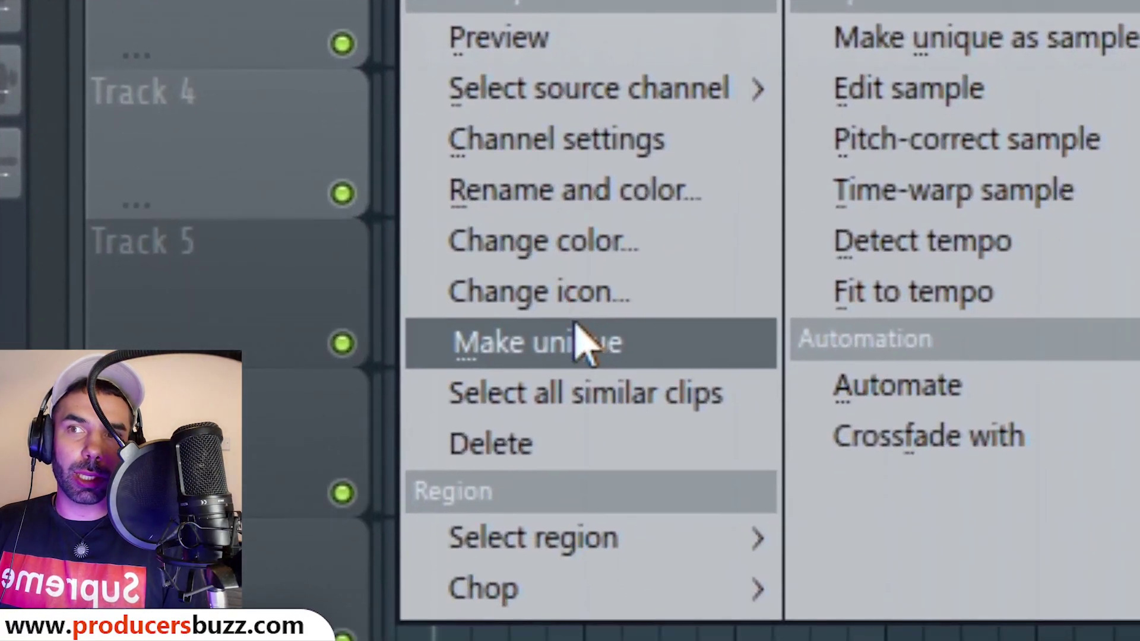
{"action": "left_click", "coordinate": [588, 389]}
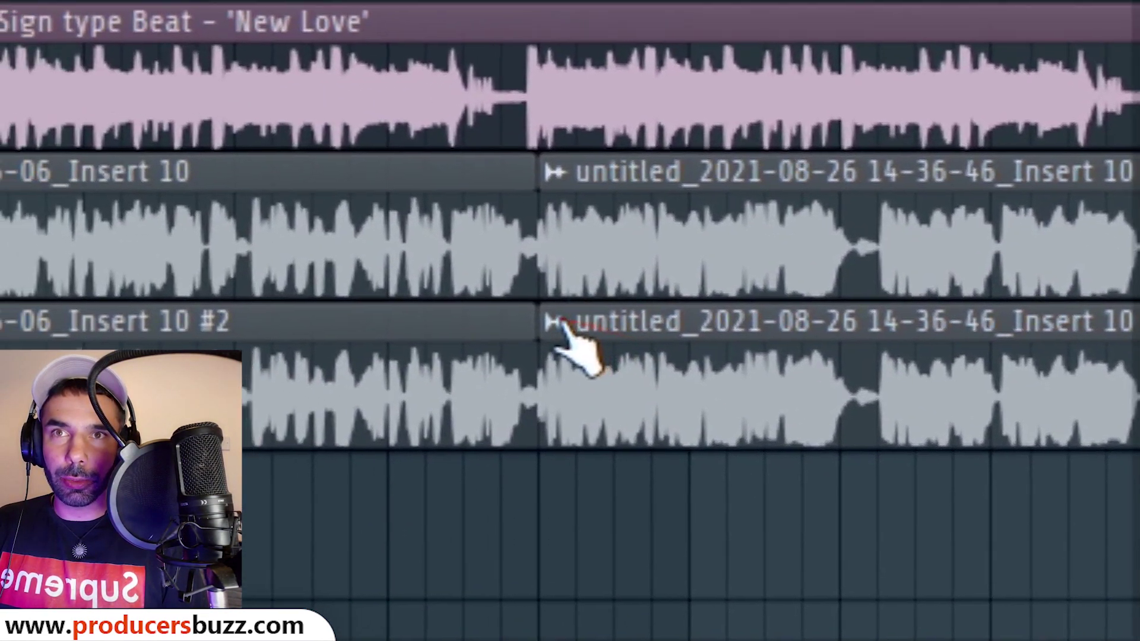
{"action": "left_click", "coordinate": [558, 323]}
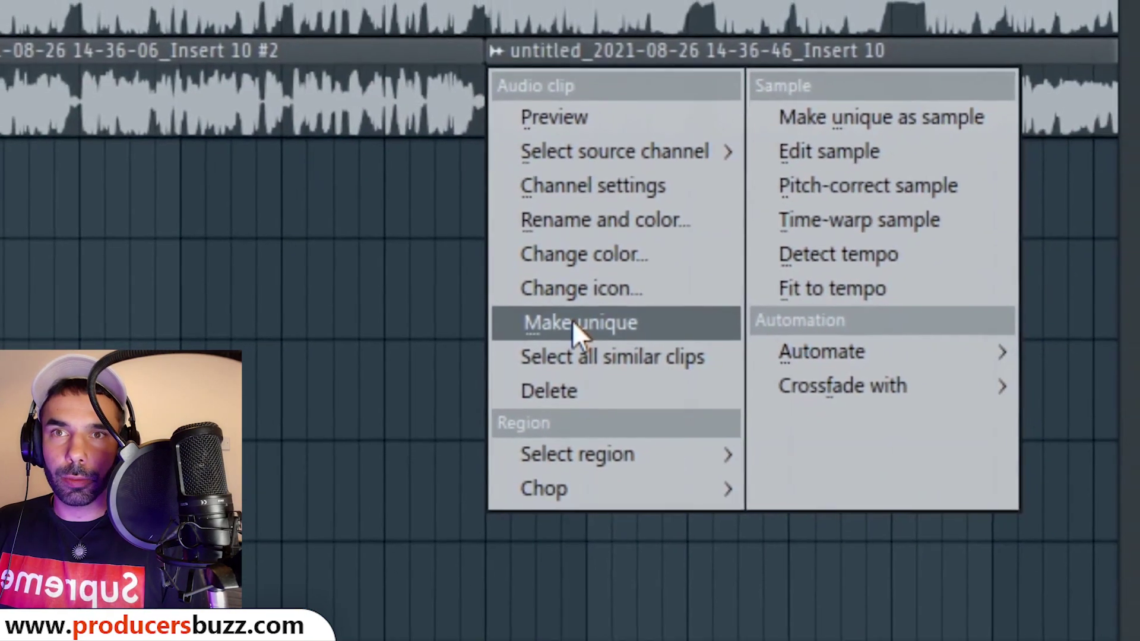
{"action": "left_click", "coordinate": [574, 326]}
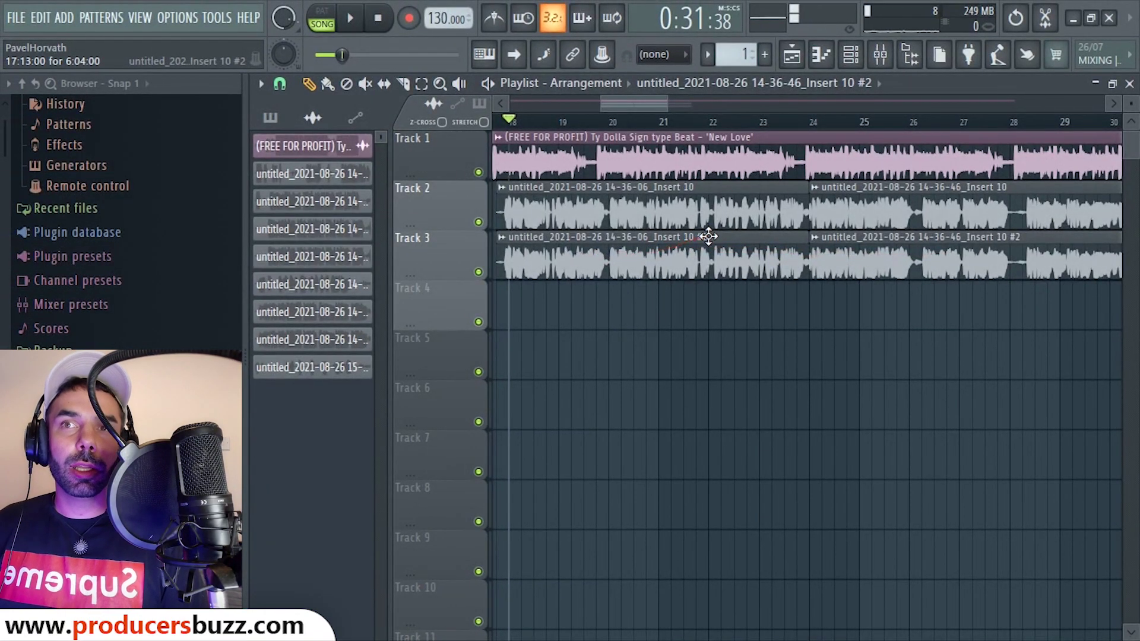
Route both unique vocal clips on Track 3 to mixer track 12, the reverb track
{"action": "left_click_drag", "start_coordinate": [645, 247], "coordinate": [623, 293]}
{"action": "key", "text": "ctrl+z"}
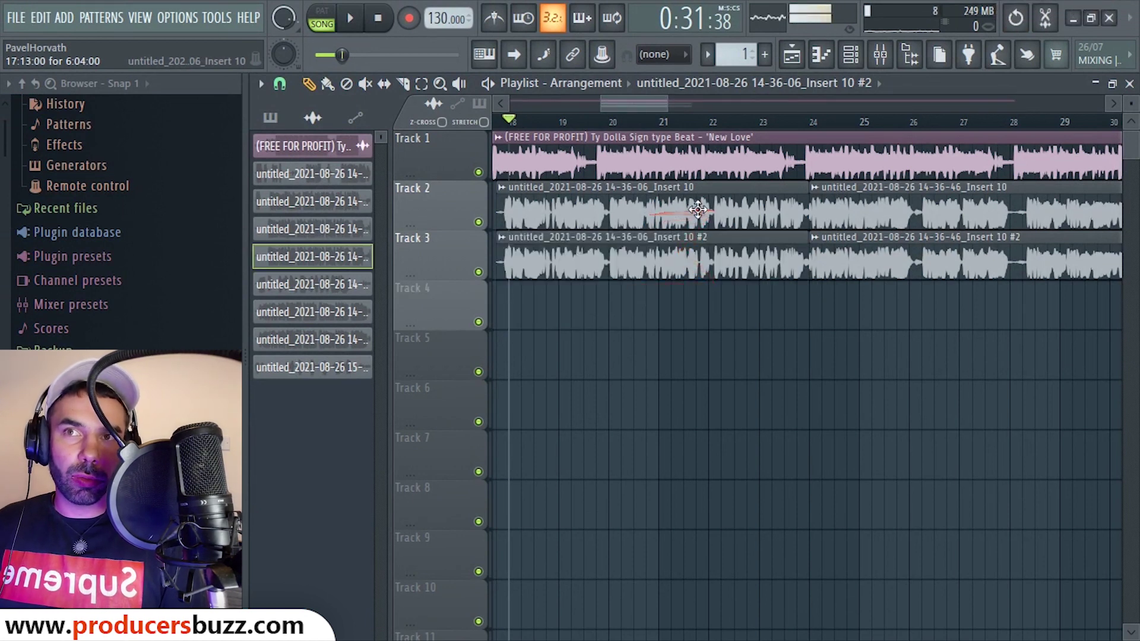
{"action": "double_click", "coordinate": [701, 238]}
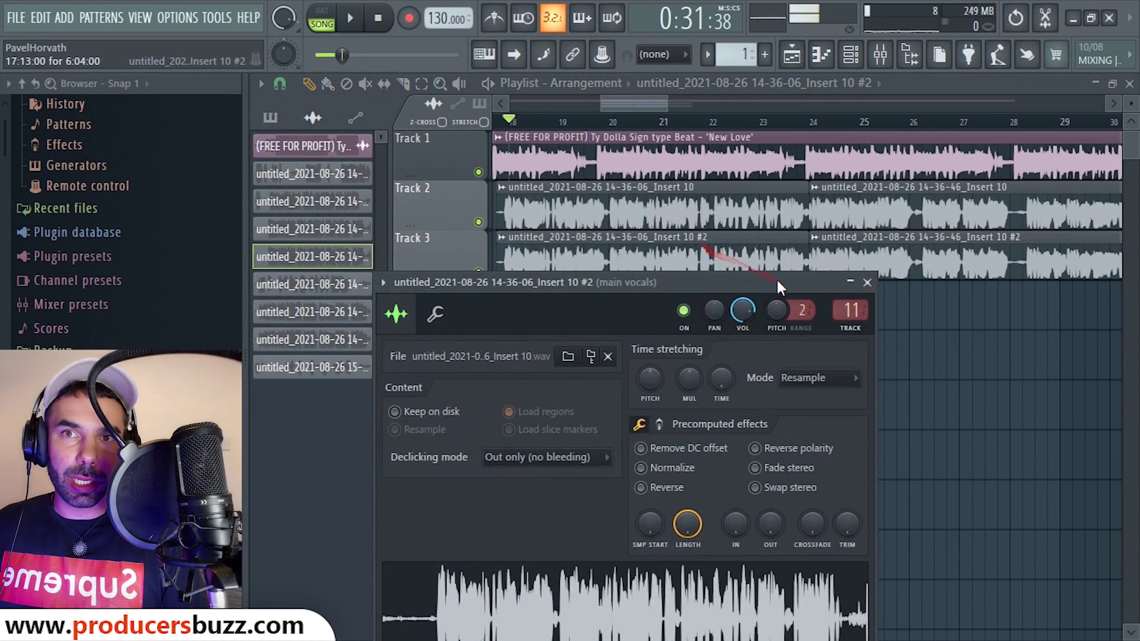
{"action": "left_click", "coordinate": [867, 283]}
{"action": "double_click", "coordinate": [867, 257]}
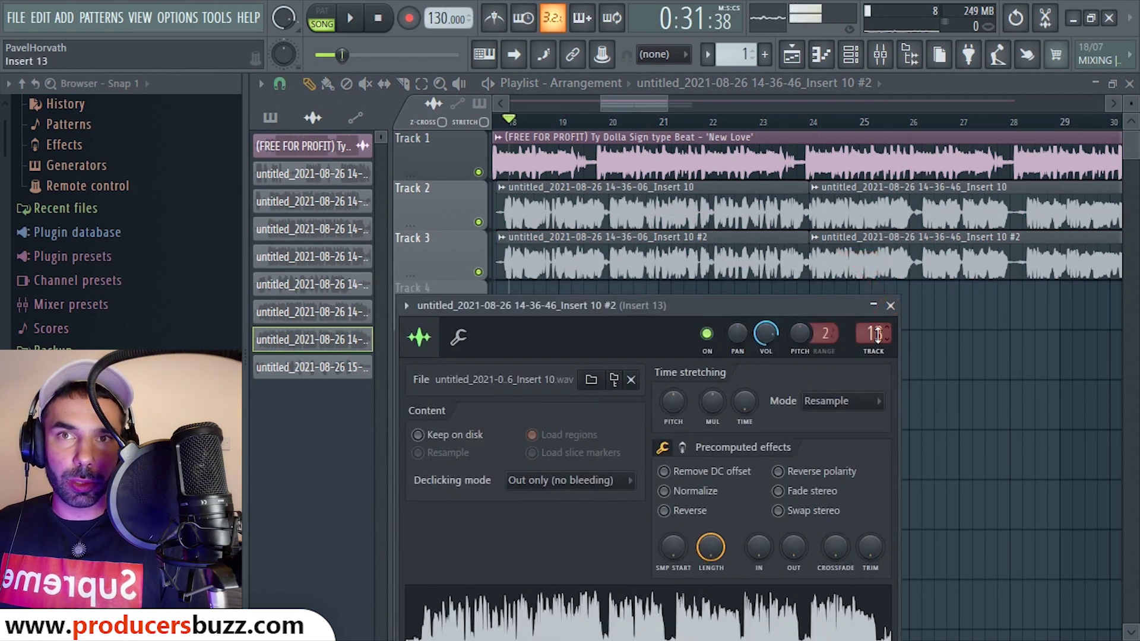
{"action": "left_click", "coordinate": [890, 306]}
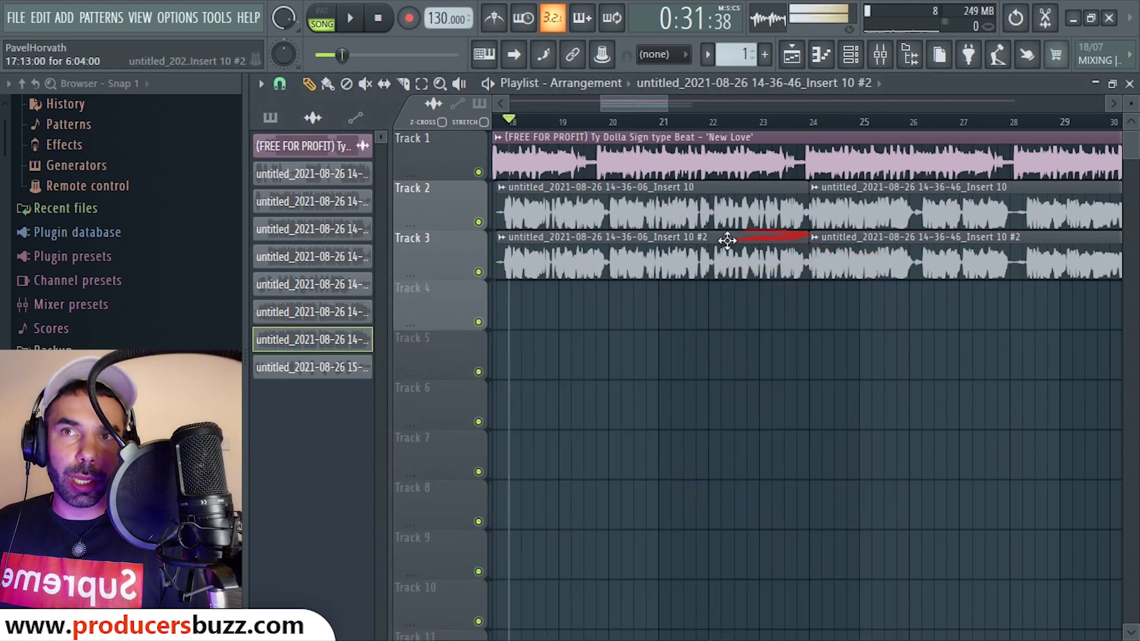
Copy the original 14-36-06 vocal clip to Tracks 6 and 7, and test their shared routing with mixer track 14
{"action": "left_click_drag", "start_coordinate": [689, 205], "coordinate": [693, 336]}
{"action": "key", "text": "ctrl+z"}
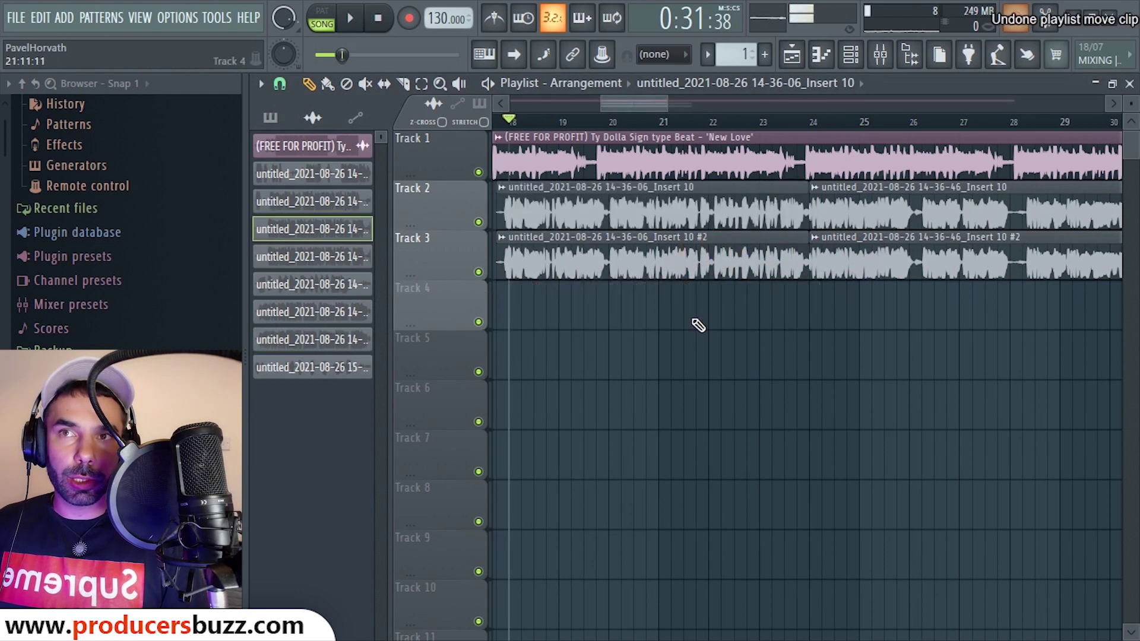
{"action": "mouse_move", "coordinate": [675, 214]}
{"action": "left_mouse_down"}
{"action": "mouse_move", "coordinate": [665, 402]}
{"action": "mouse_move", "coordinate": [692, 445]}
{"action": "left_mouse_up"}
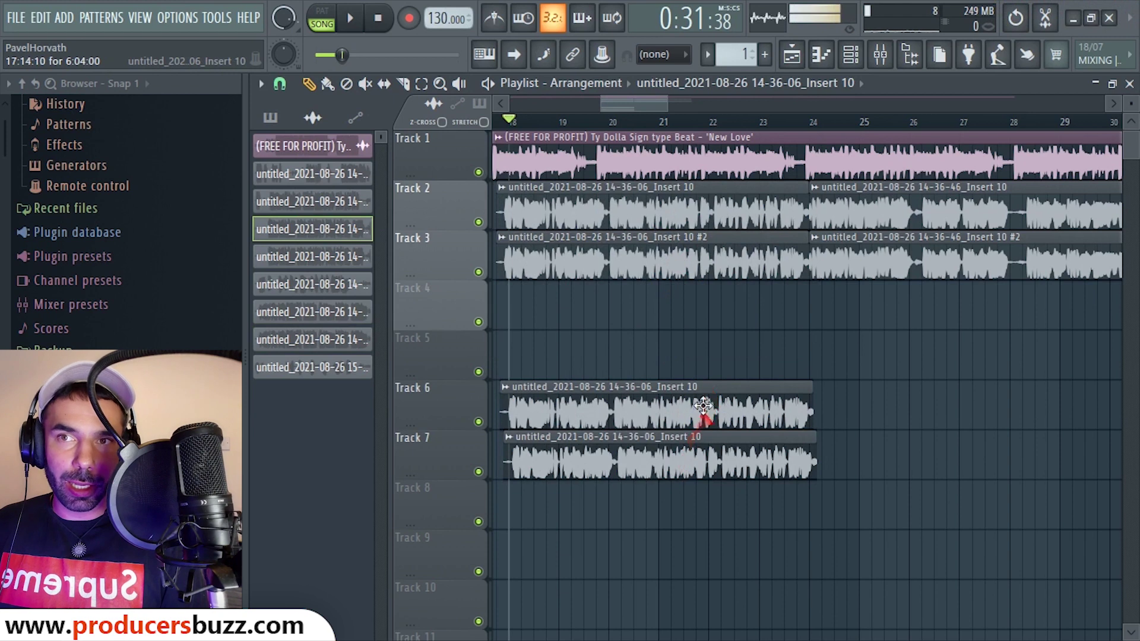
{"action": "double_click", "coordinate": [704, 408]}
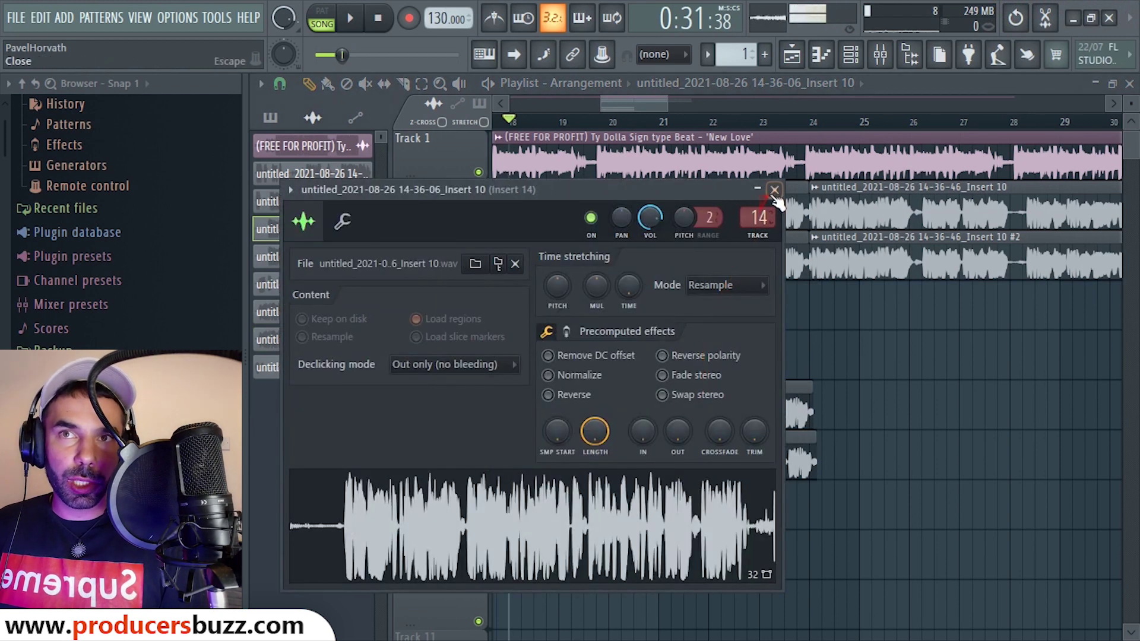
{"action": "left_click", "coordinate": [775, 190]}
{"action": "double_click", "coordinate": [744, 445]}
{"action": "left_click", "coordinate": [774, 190]}
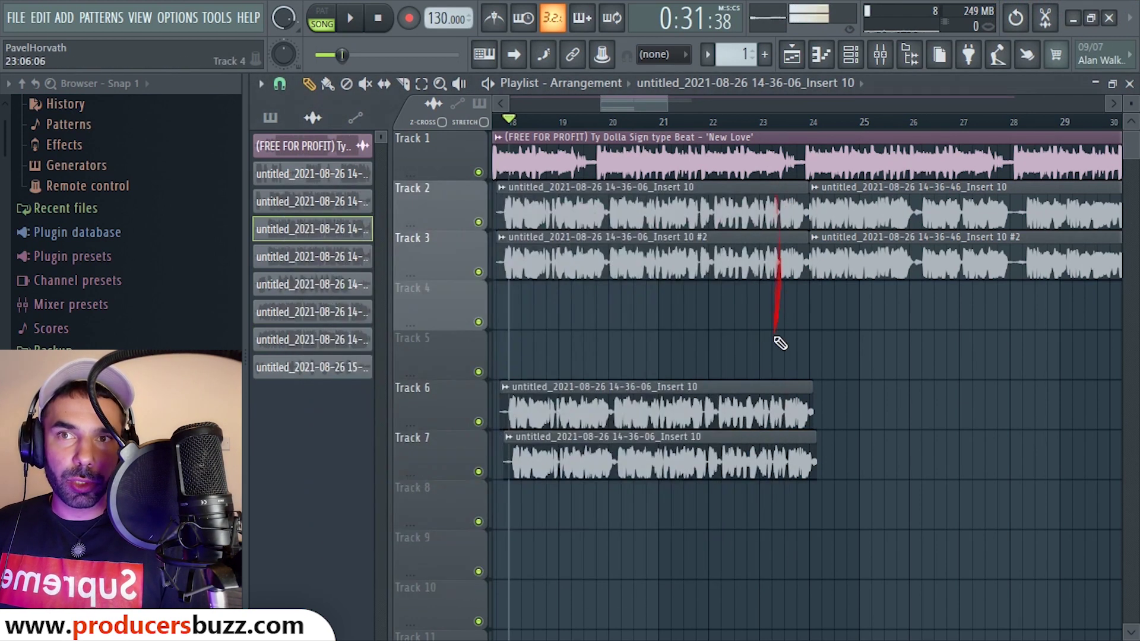
Delete the test copies from Tracks 6 and 7 and check the original Track 2 clip's mixer routing
{"action": "left_click_drag", "start_coordinate": [720, 433], "coordinate": [708, 237]}
{"action": "double_click", "coordinate": [707, 214]}
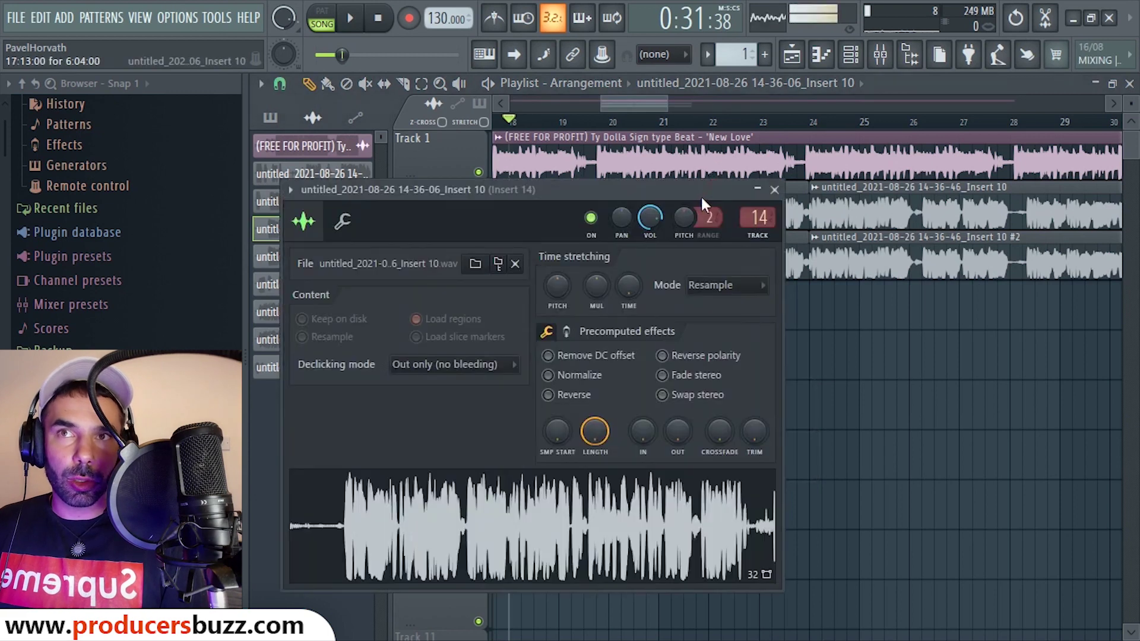
{"action": "left_click", "coordinate": [774, 190]}
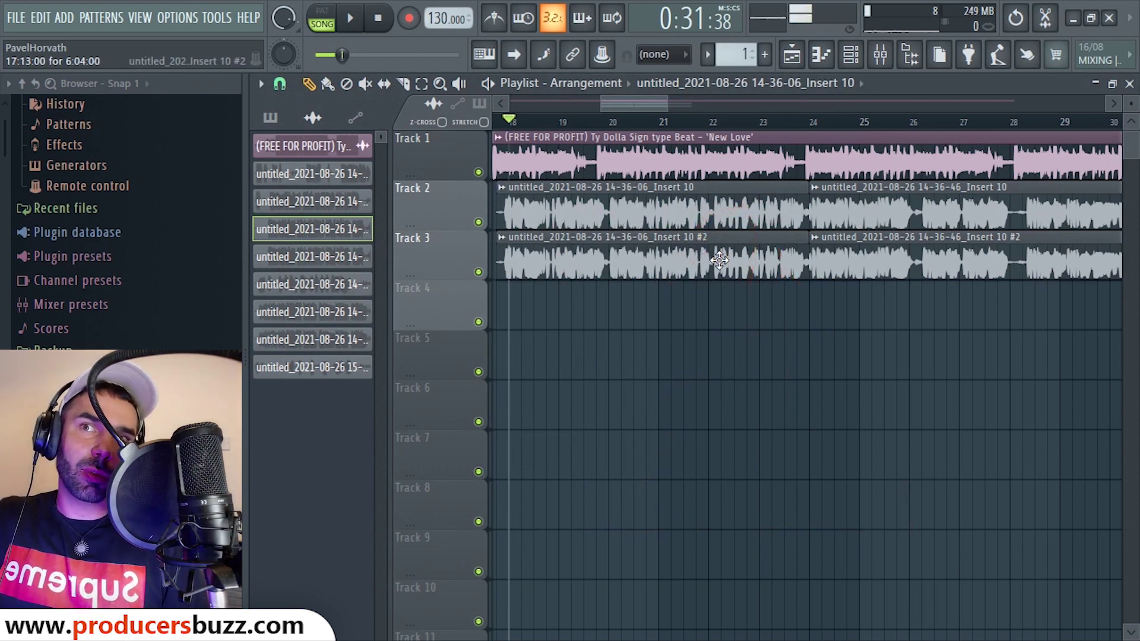
Check the mixer routing of the 14-36-06 #2 clip on Track 3 and view its linked mixer track
{"action": "double_click", "coordinate": [701, 248]}
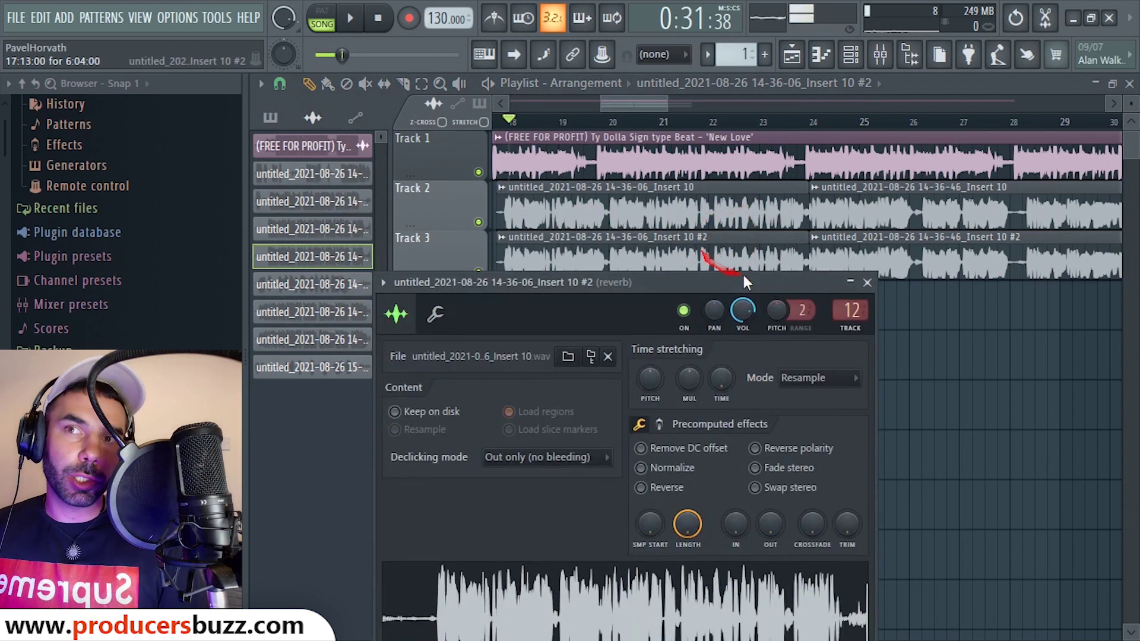
{"action": "double_click", "coordinate": [851, 310]}
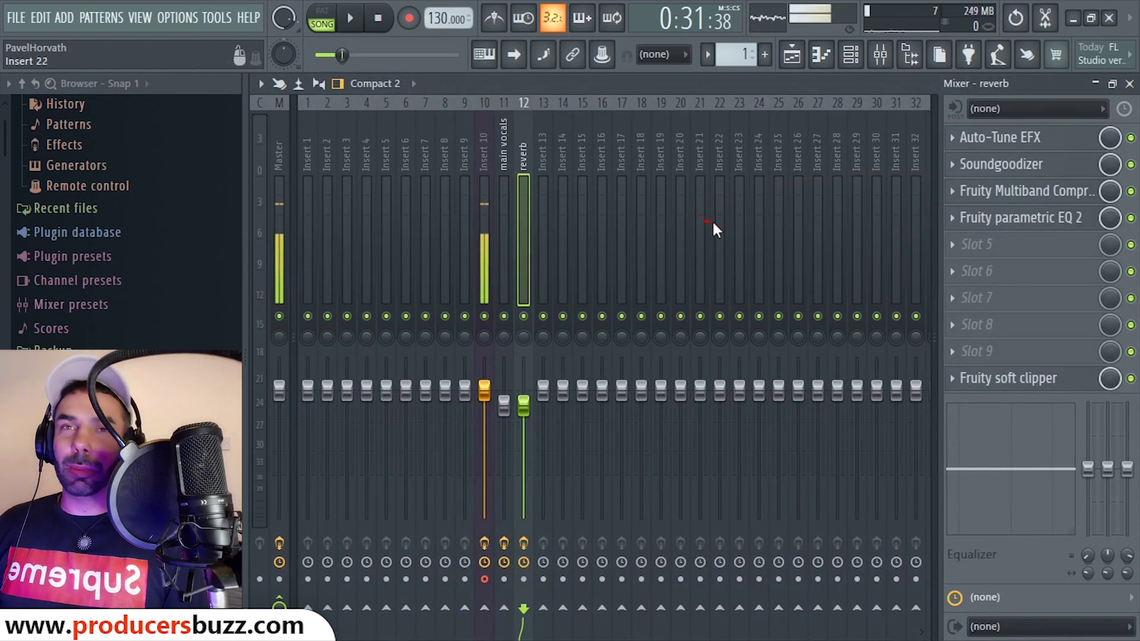
{"action": "left_click", "coordinate": [1130, 85]}
Play both vocal layers from the start of the vocals and check the main vocals and reverb levels in the mixer
{"action": "left_click", "coordinate": [508, 121]}
{"action": "left_click_drag", "start_coordinate": [621, 102], "coordinate": [616, 105]}
{"action": "key", "text": "space"}
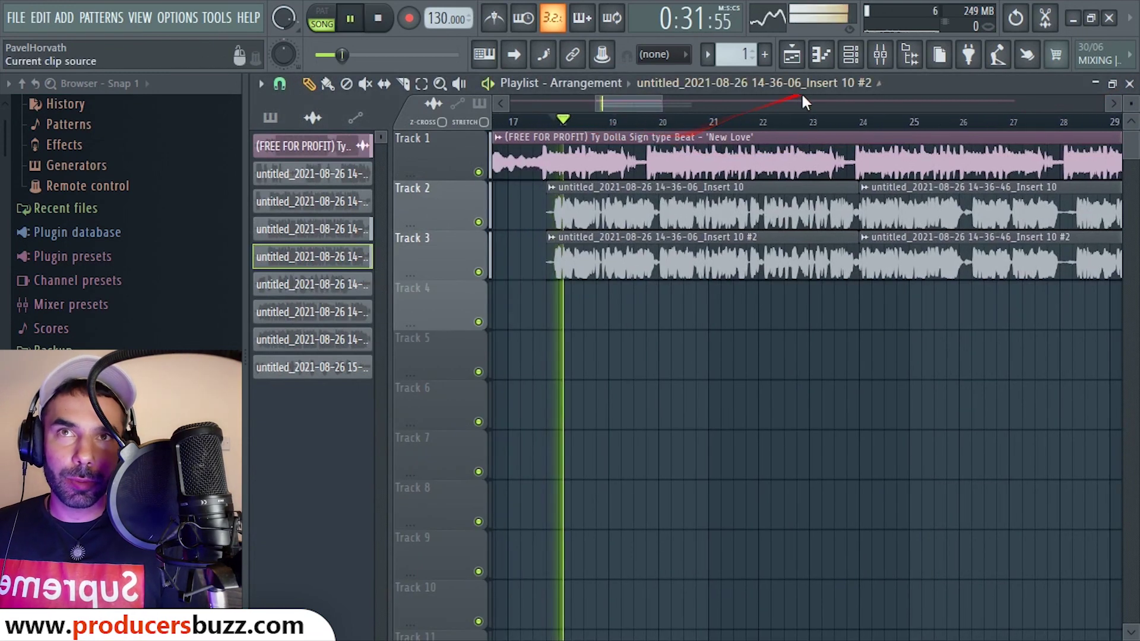
{"action": "left_click", "coordinate": [876, 60]}
{"action": "key", "text": "space"}
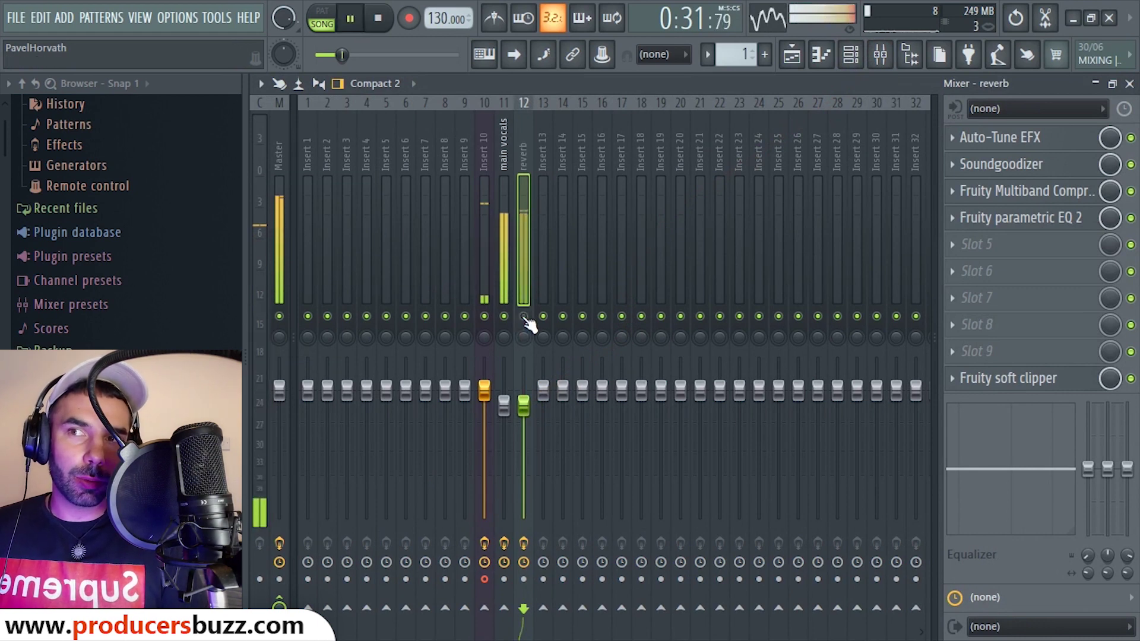
Bypass Auto-Tune EFX on the reverb mixer track and restart playback to hear the difference
{"action": "key", "text": "space"}
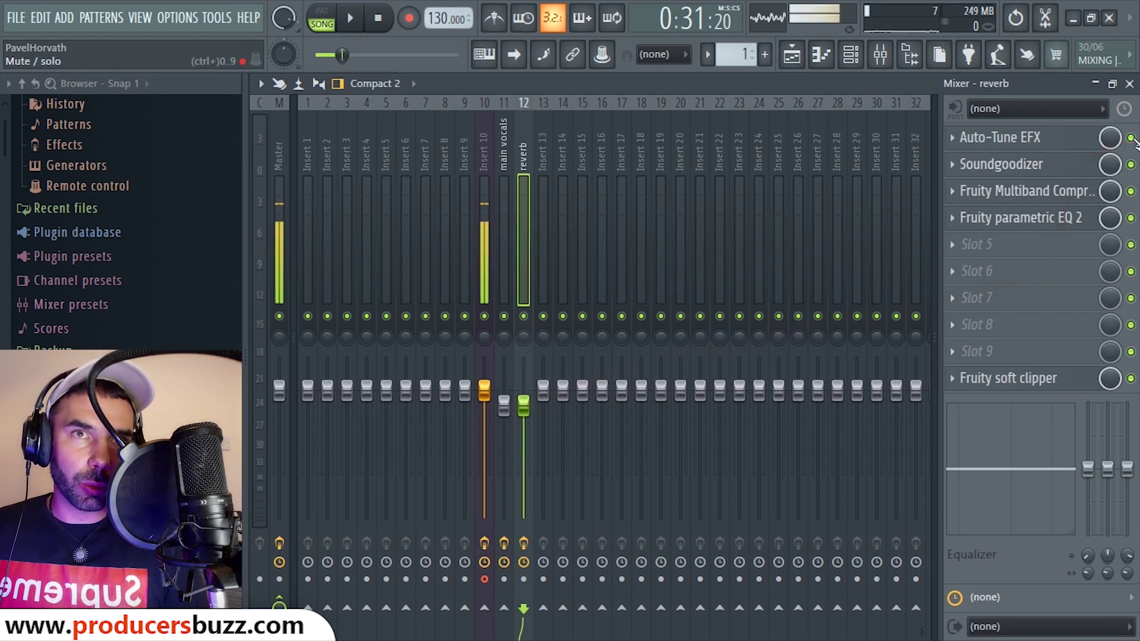
{"action": "key", "text": "space"}
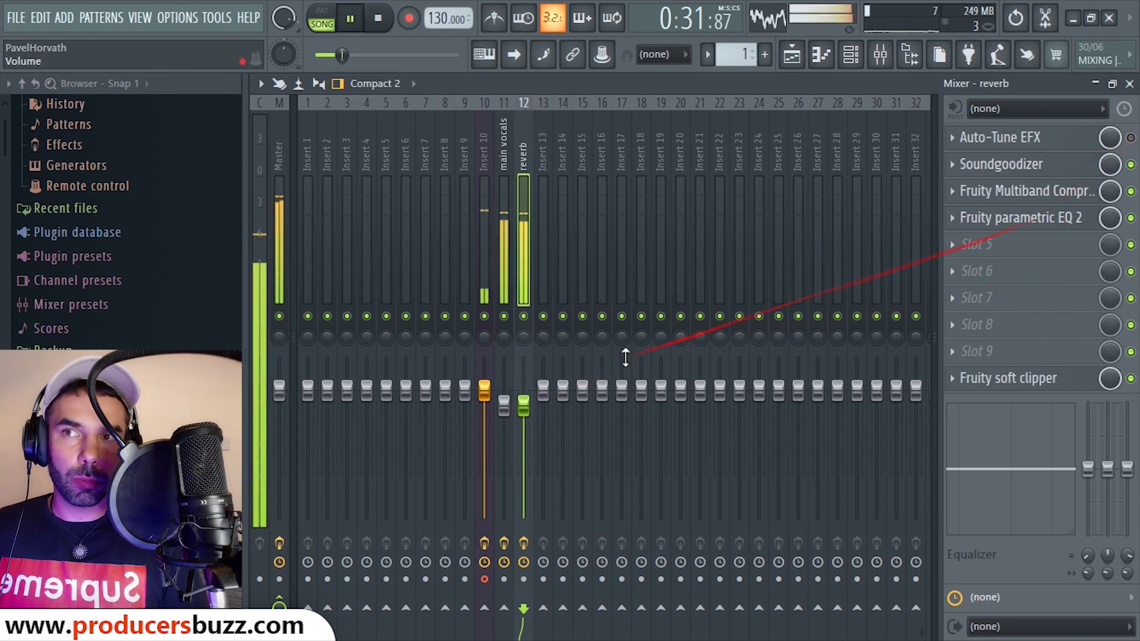
Lower the reverb mixer track's volume to 60% (-9.8 dB) and play the section again briefly
{"action": "left_click_drag", "start_coordinate": [525, 407], "coordinate": [525, 428]}
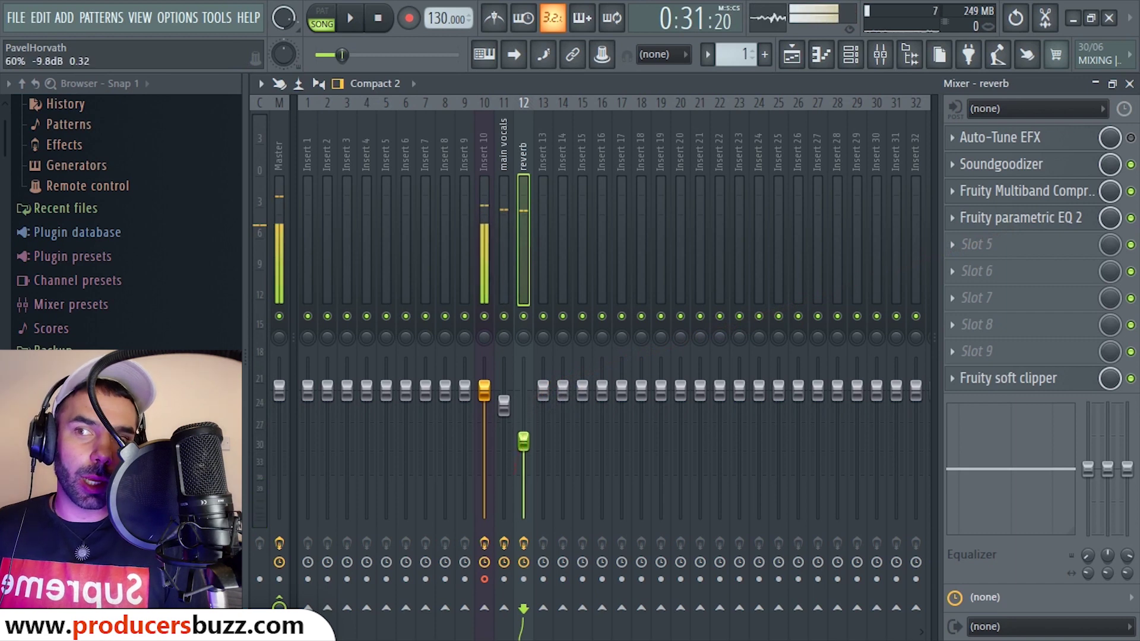
{"action": "key", "text": "space"}
{"action": "key", "text": "space"}
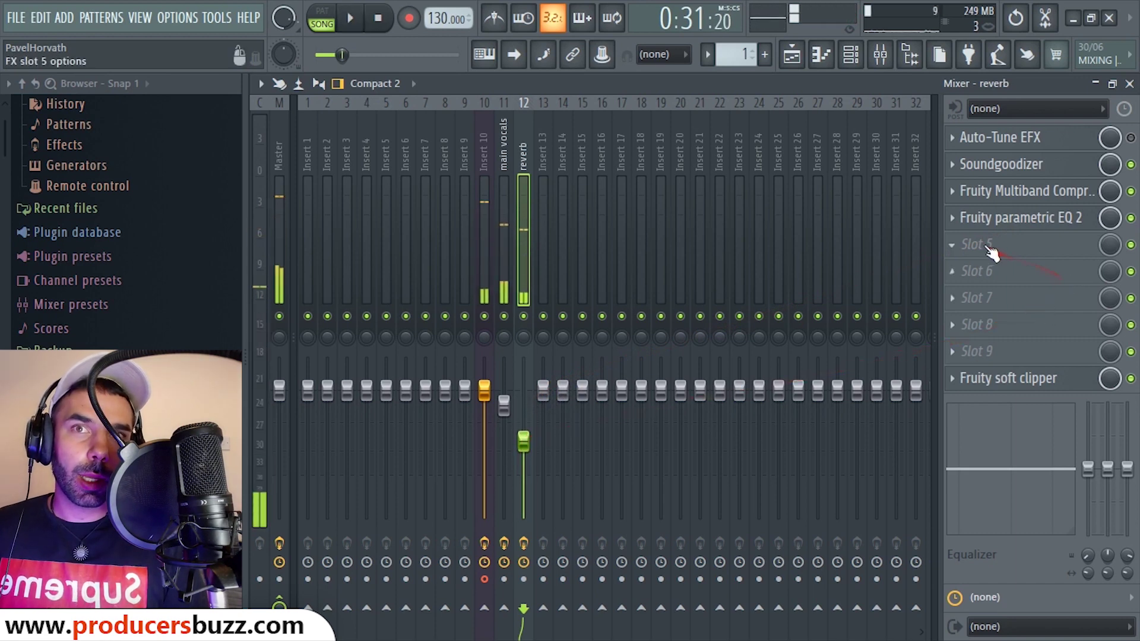
Load Fruity Reeverb 2 into effect slot 5 of the reverb mixer track and play the vocals with it
{"action": "left_click", "coordinate": [974, 244]}
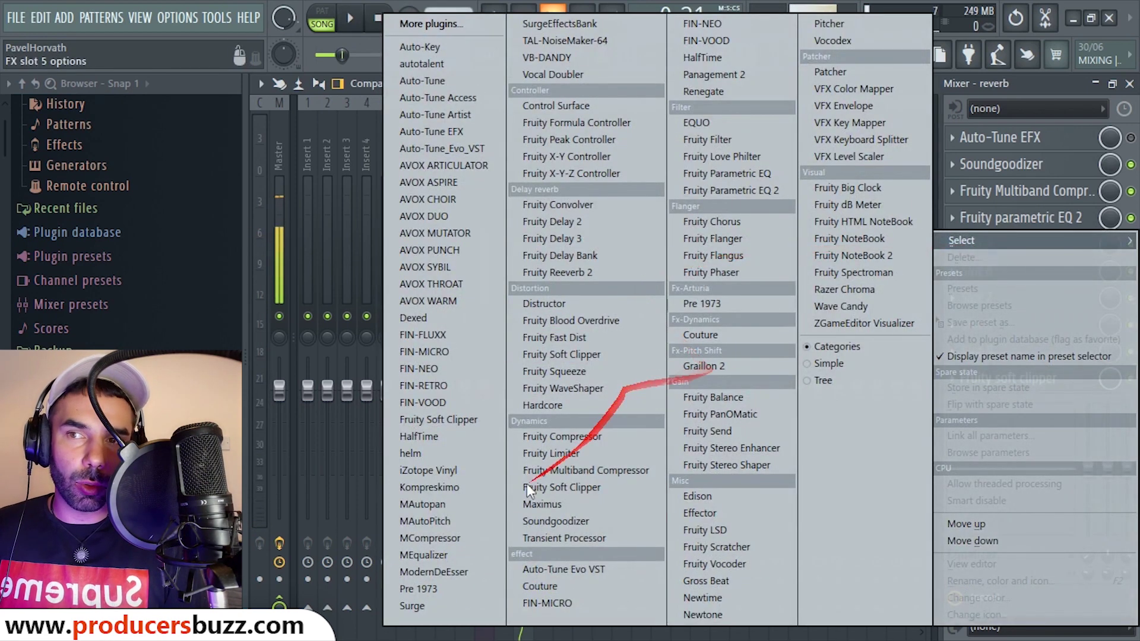
{"action": "left_click", "coordinate": [582, 272]}
{"action": "key", "text": "Escape"}
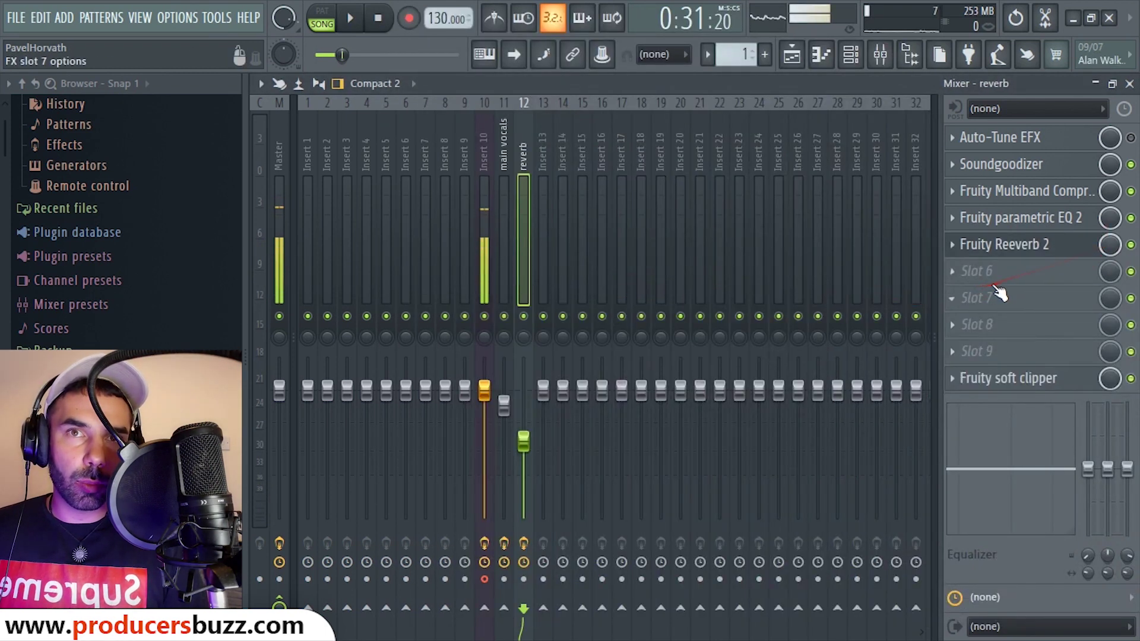
{"action": "key", "text": "space"}
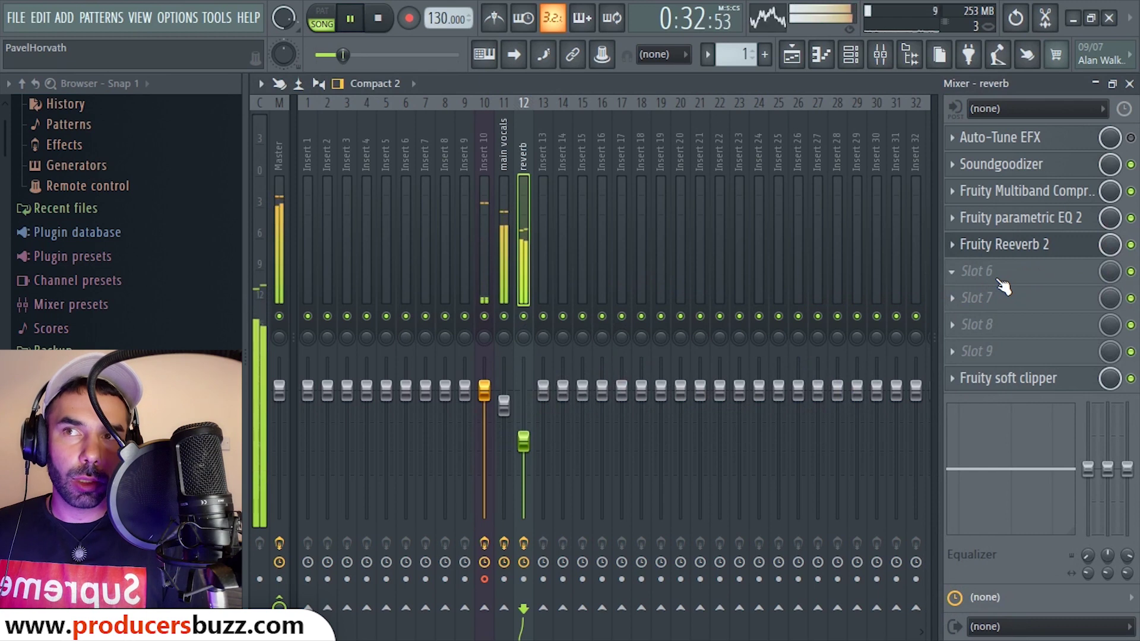
{"action": "key", "text": "space"}
Load Panagement 2 into effect slot 6 of the reverb track and reposition its window so all controls are reachable
{"action": "left_click", "coordinate": [981, 272]}
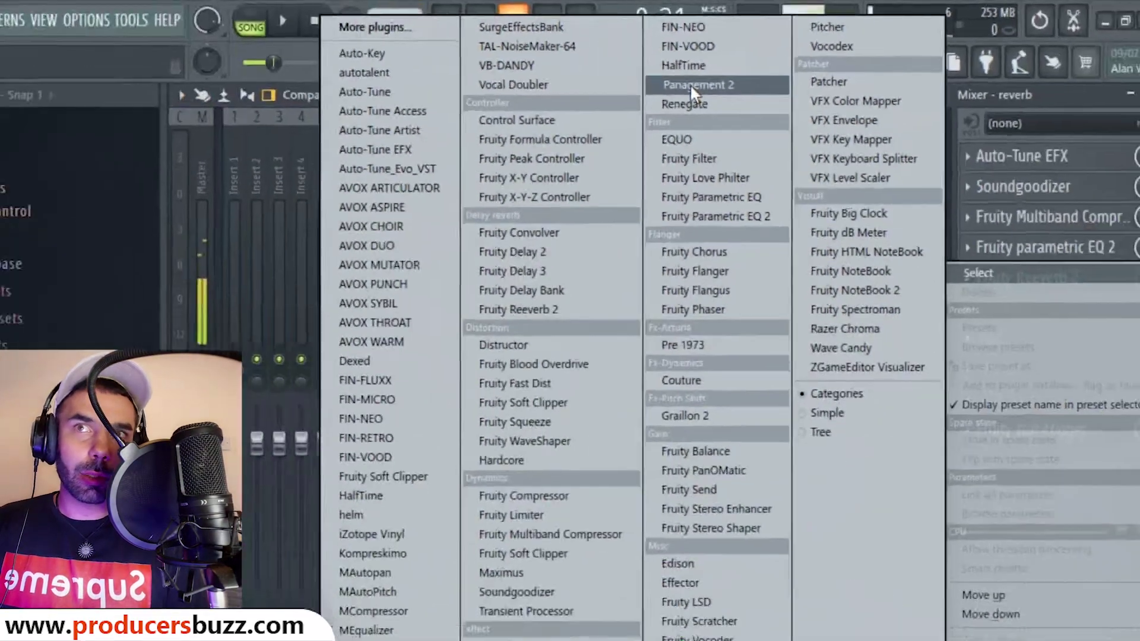
{"action": "left_click", "coordinate": [708, 75]}
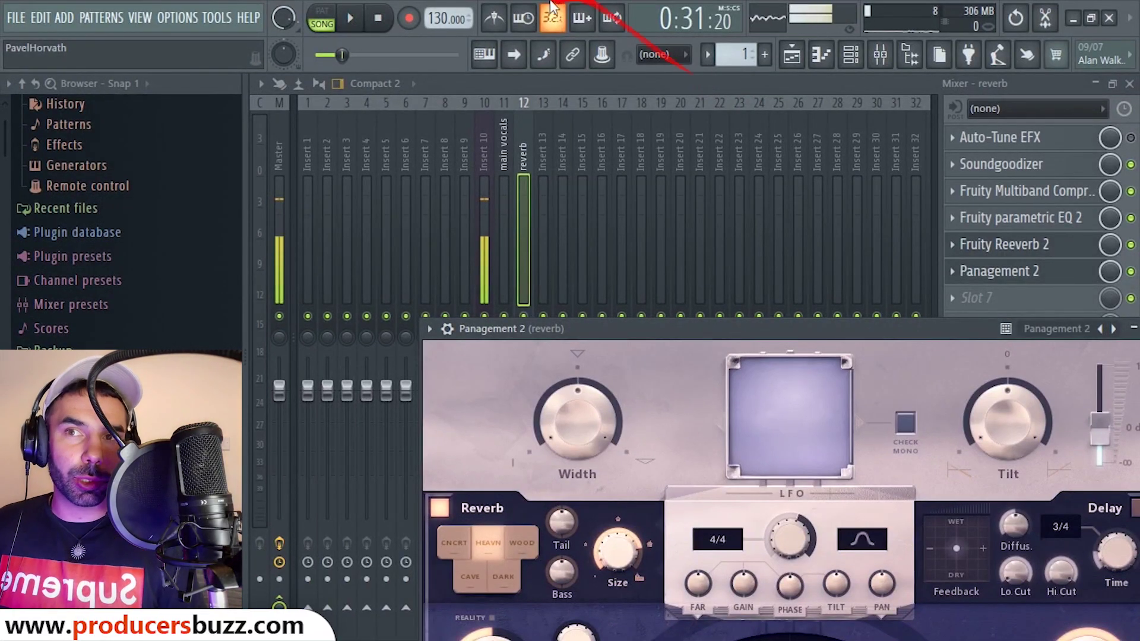
{"action": "left_click_drag", "start_coordinate": [753, 328], "coordinate": [633, 63]}
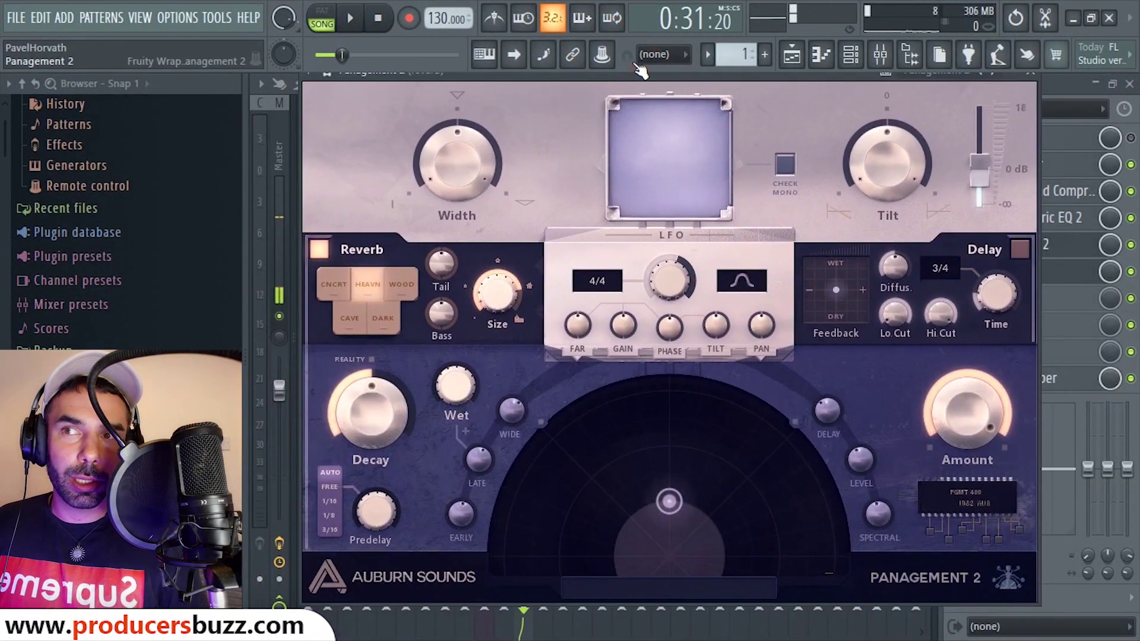
Set Panagement 2's reverb decay to 99.20%, wet late mix to 47.50% and room size to 74.45%, then play the result
{"action": "left_click_drag", "start_coordinate": [367, 413], "coordinate": [367, 411]}
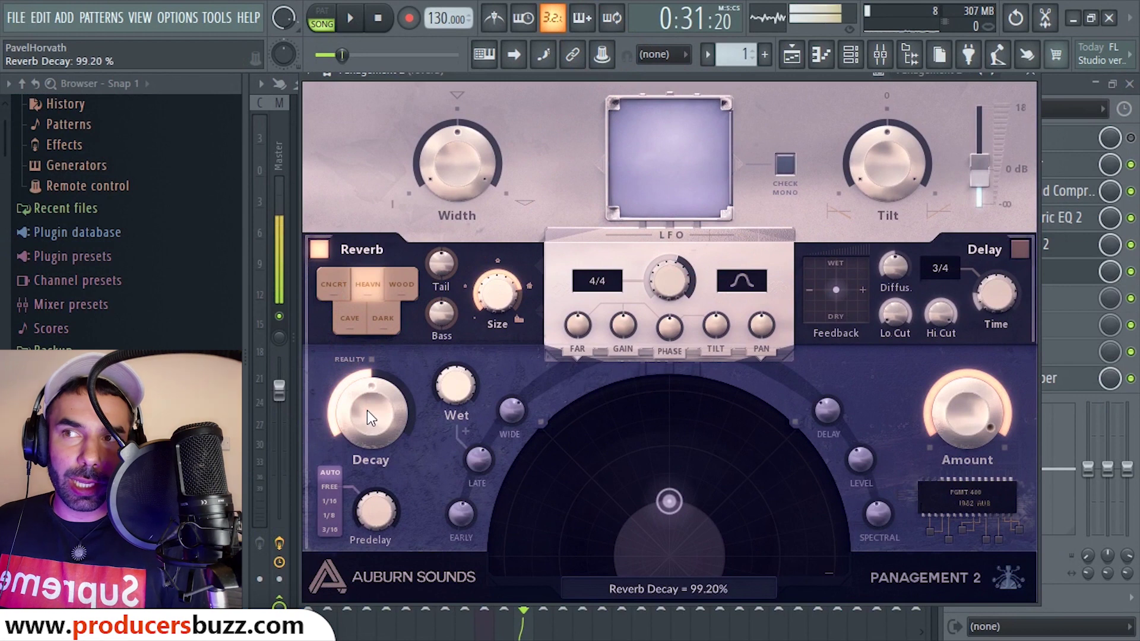
{"action": "left_click_drag", "start_coordinate": [454, 385], "coordinate": [457, 272]}
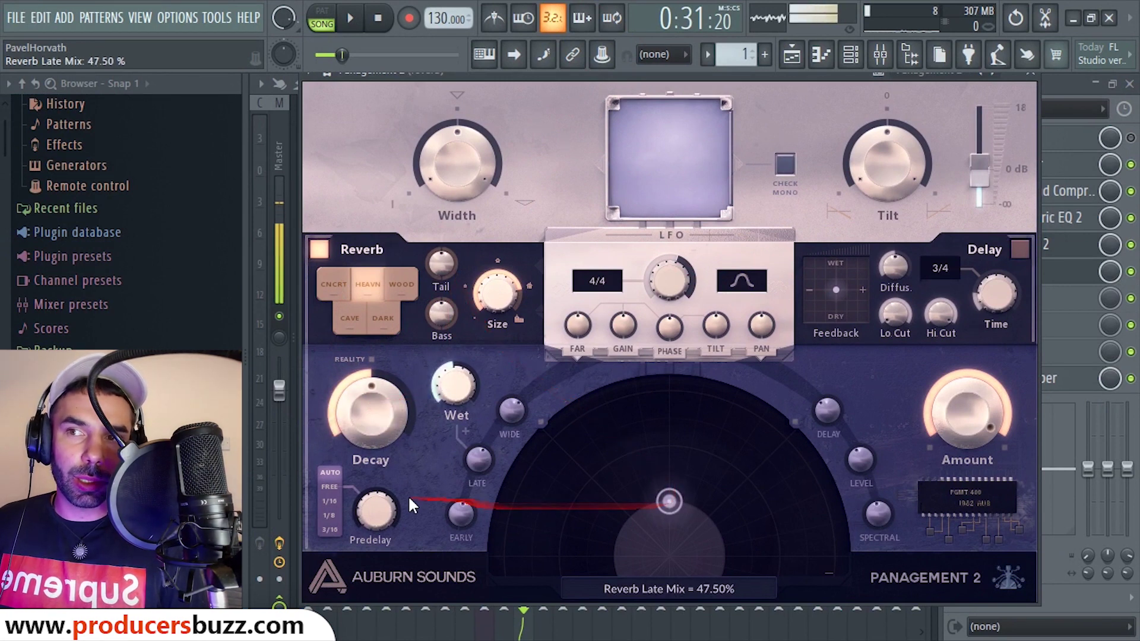
{"action": "left_click", "coordinate": [504, 303]}
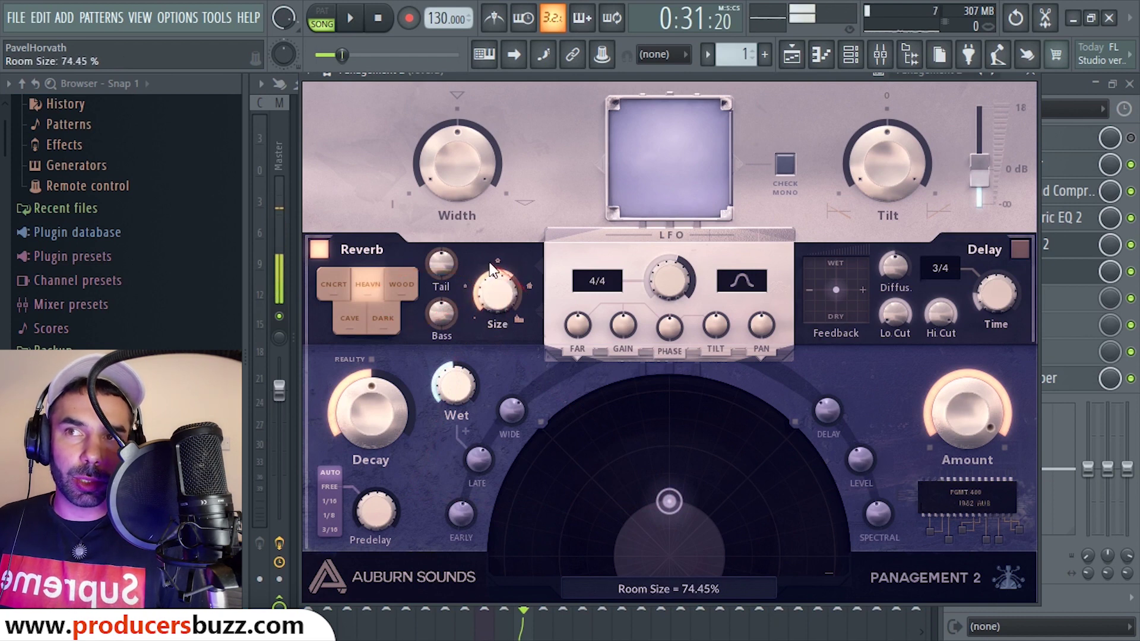
{"action": "left_click", "coordinate": [1032, 72]}
{"action": "key", "text": "space"}
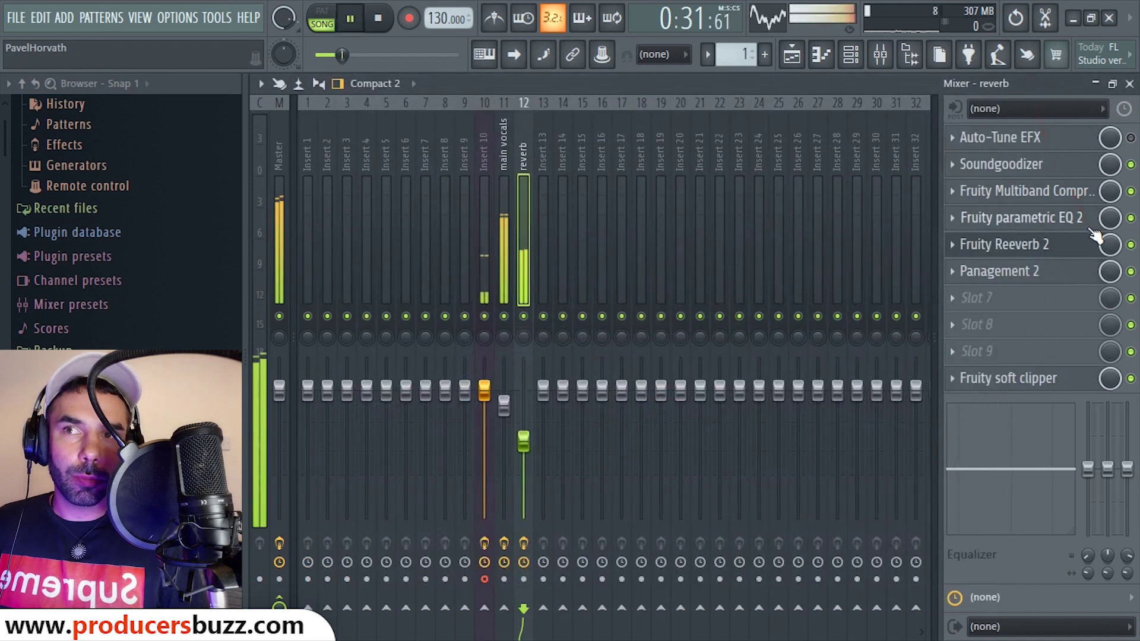
Mute the main vocals track and raise the reverb fader to the same level to audition the reverb layer without them
{"action": "key", "text": "space"}
{"action": "left_click", "coordinate": [505, 317]}
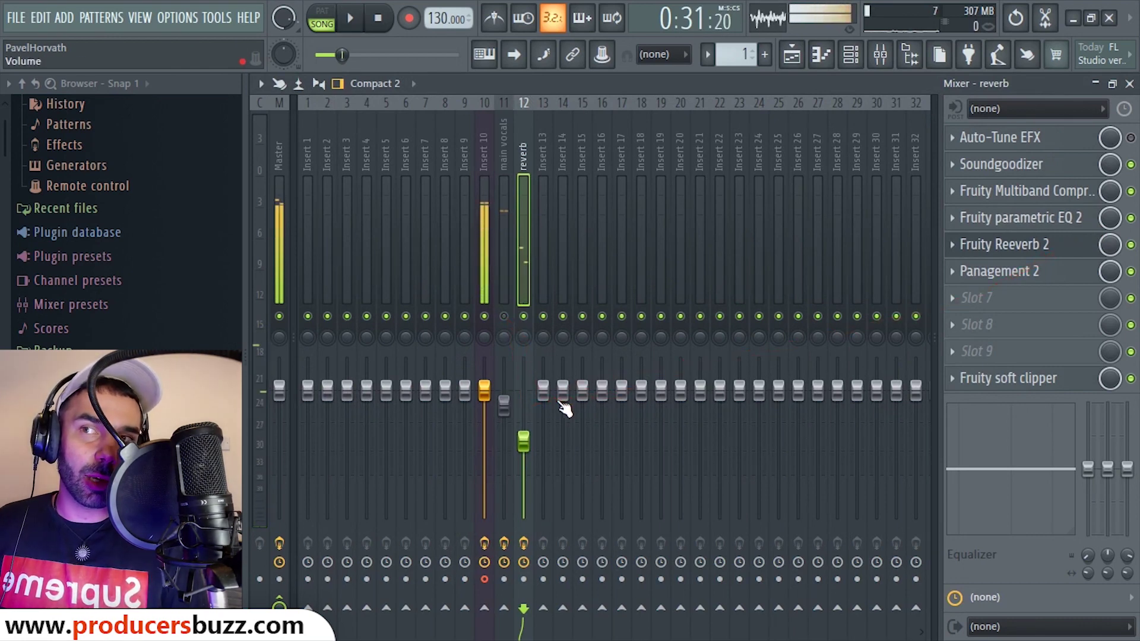
{"action": "key", "text": "space"}
{"action": "left_click_drag", "start_coordinate": [523, 440], "coordinate": [523, 405]}
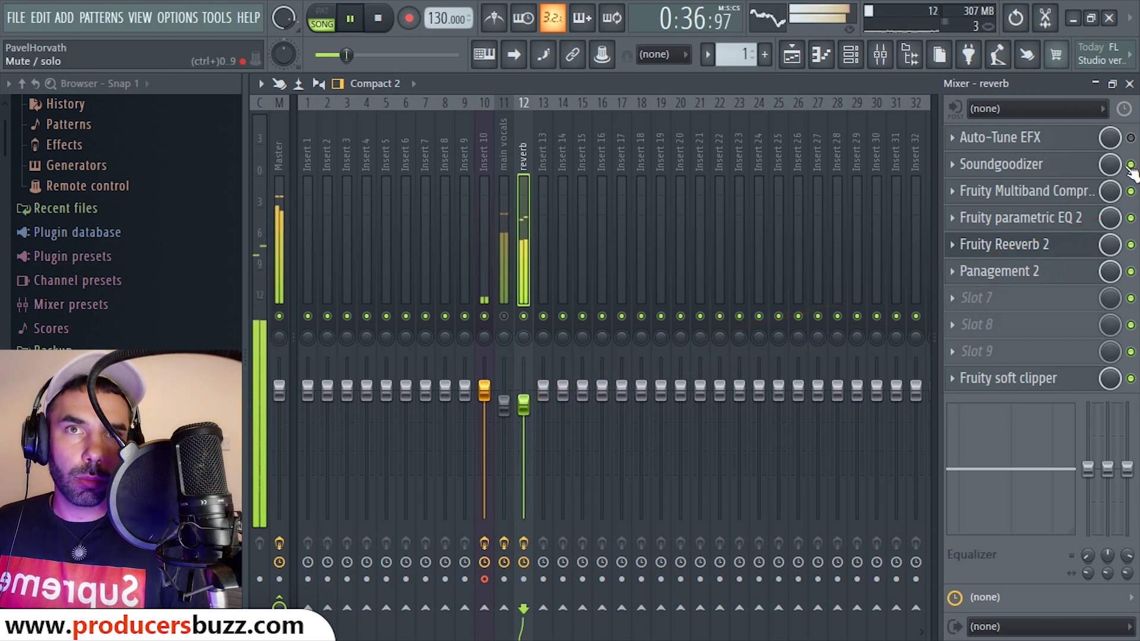
{"action": "key", "text": "space"}
Cut the reverb track's lows in Fruity parametric EQ 2 by pulling band 1 and band 2 (around 267 Hz) fully down
{"action": "left_click", "coordinate": [1045, 219]}
{"action": "left_click_drag", "start_coordinate": [384, 370], "coordinate": [387, 412]}
{"action": "left_click_drag", "start_coordinate": [481, 343], "coordinate": [469, 407]}
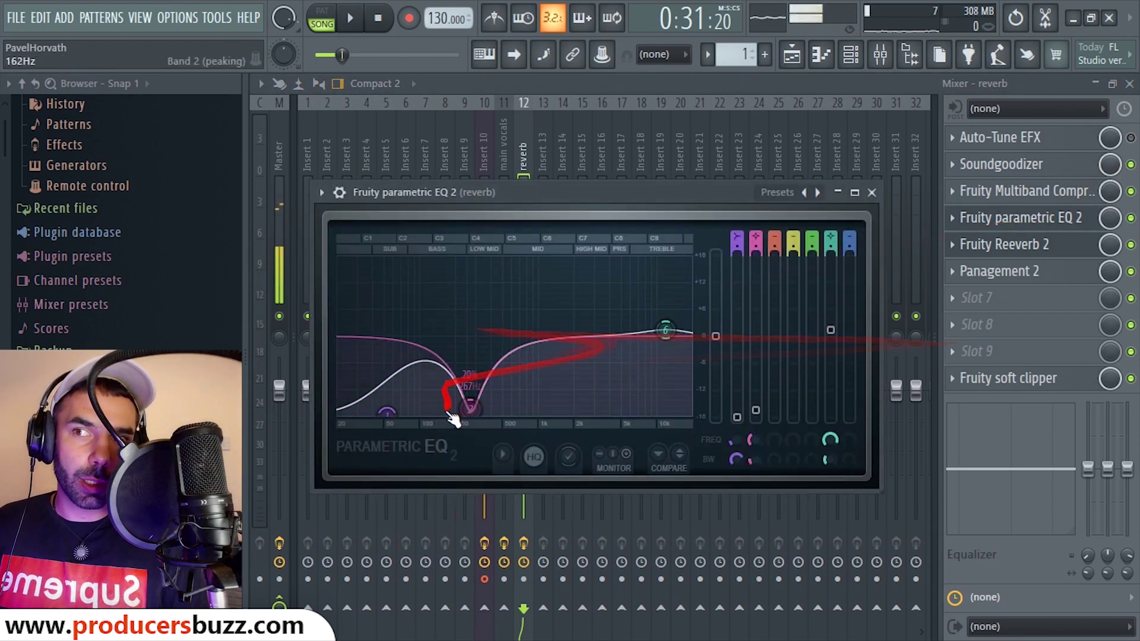
{"action": "left_click", "coordinate": [872, 193]}
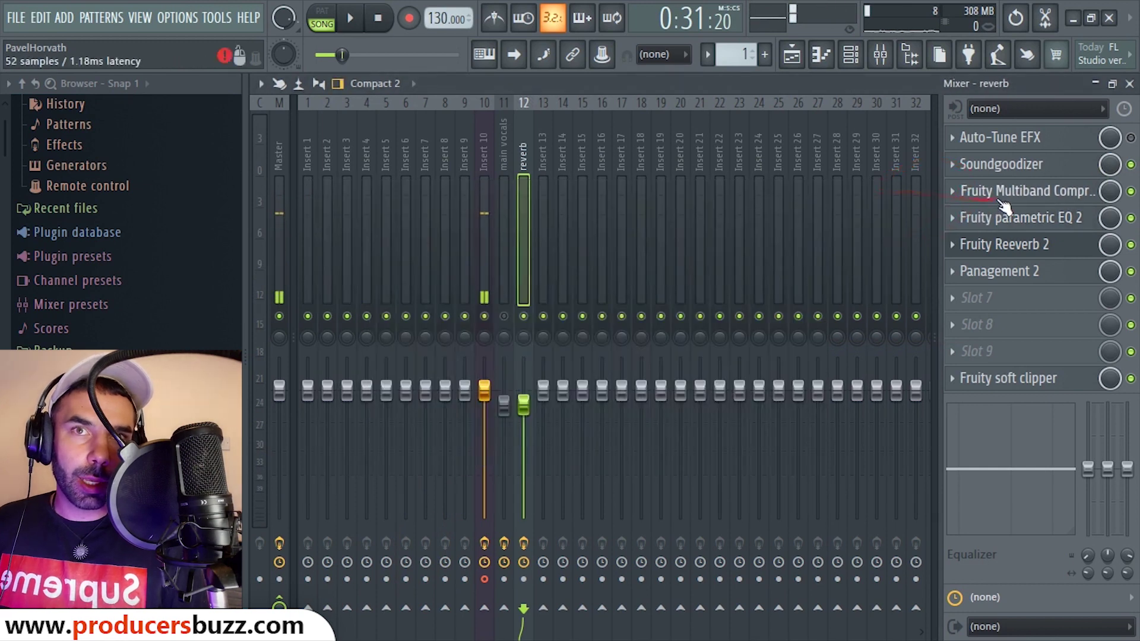
Check the high band controls of the reverb track's Fruity Multiband Compressor and listen to the reverb layer again
{"action": "left_click", "coordinate": [1060, 195]}
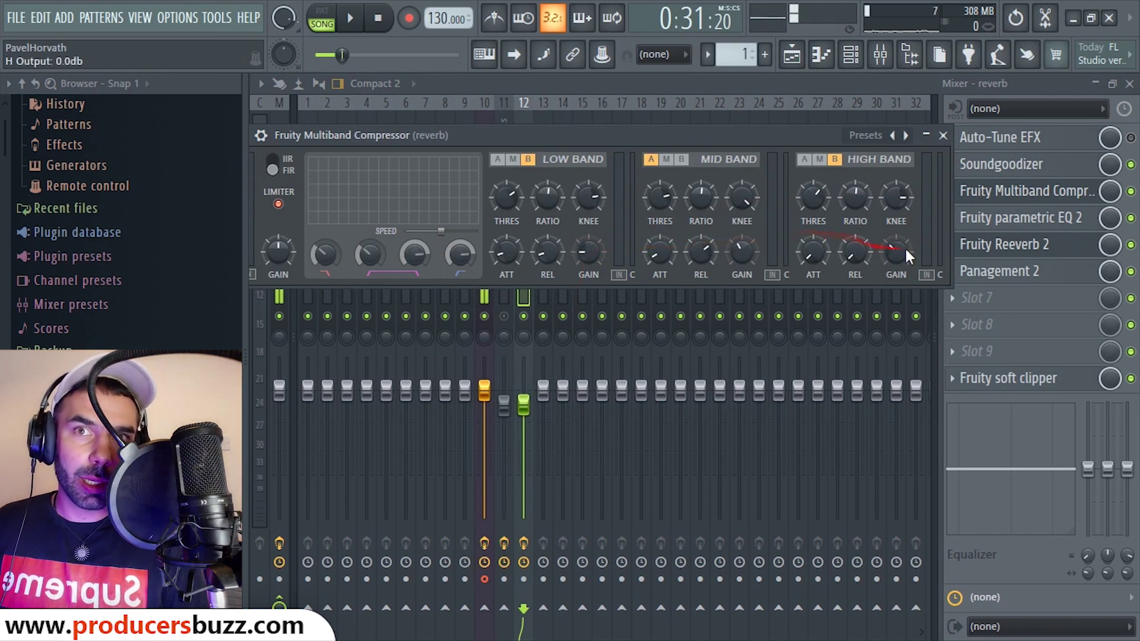
{"action": "left_click", "coordinate": [944, 138]}
{"action": "key", "text": "space"}
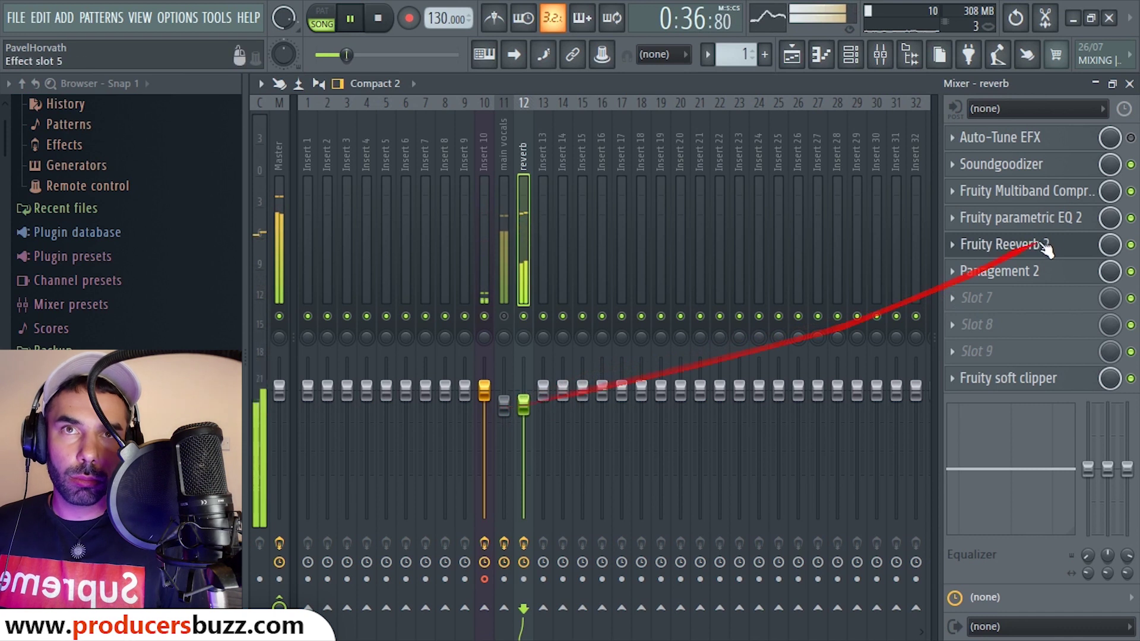
{"action": "key", "text": "space"}
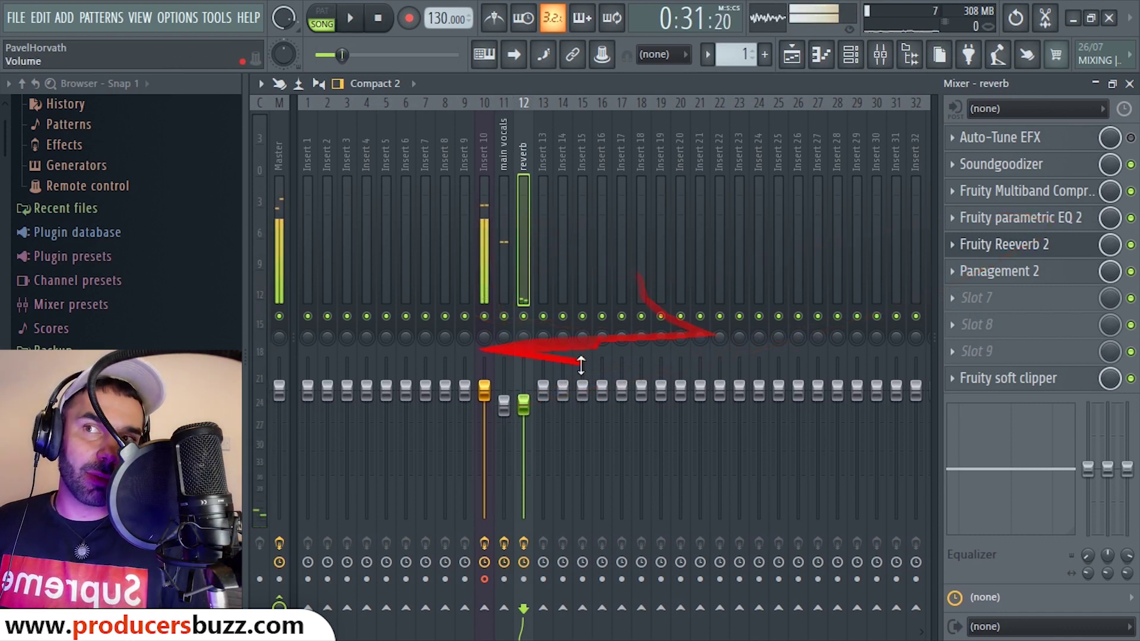
Play the reverb together with the main vocals and lower the reverb fader to slightly below 59% (-10.2 dB)
{"action": "key", "text": "space"}
{"action": "left_click_drag", "start_coordinate": [523, 405], "coordinate": [523, 441]}
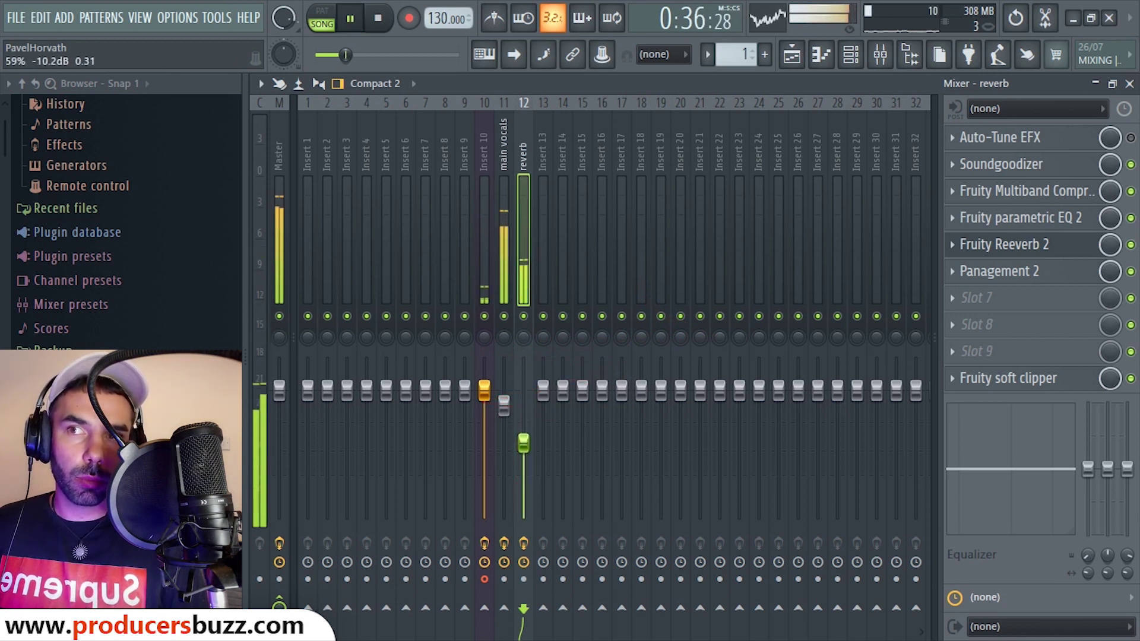
{"action": "left_click_drag", "start_coordinate": [529, 444], "coordinate": [529, 451]}
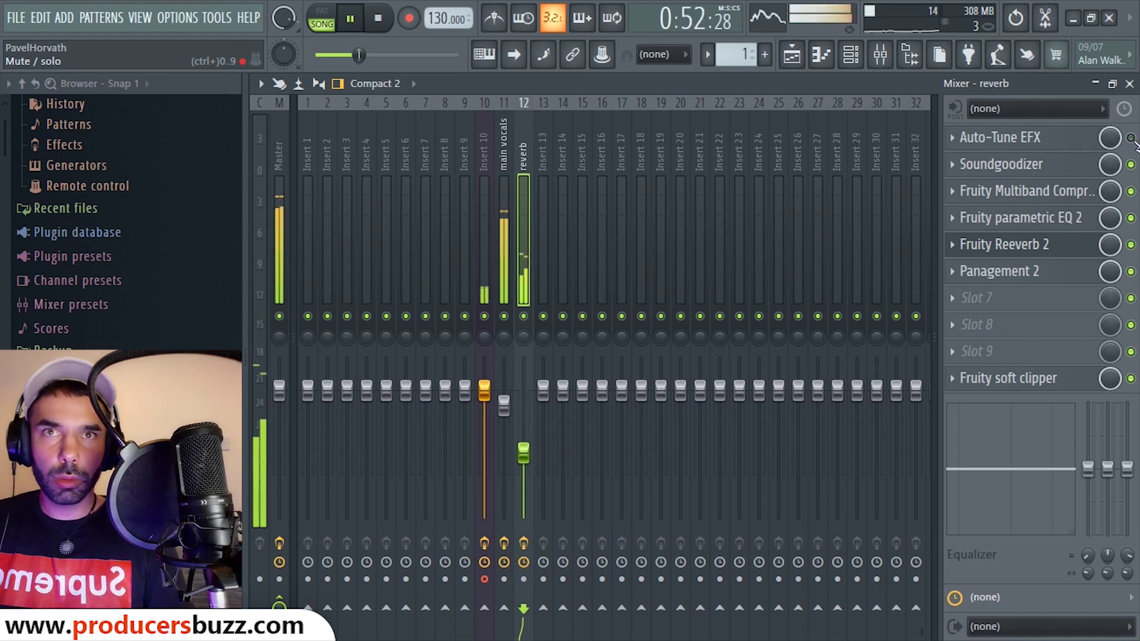
{"action": "key", "text": "space"}
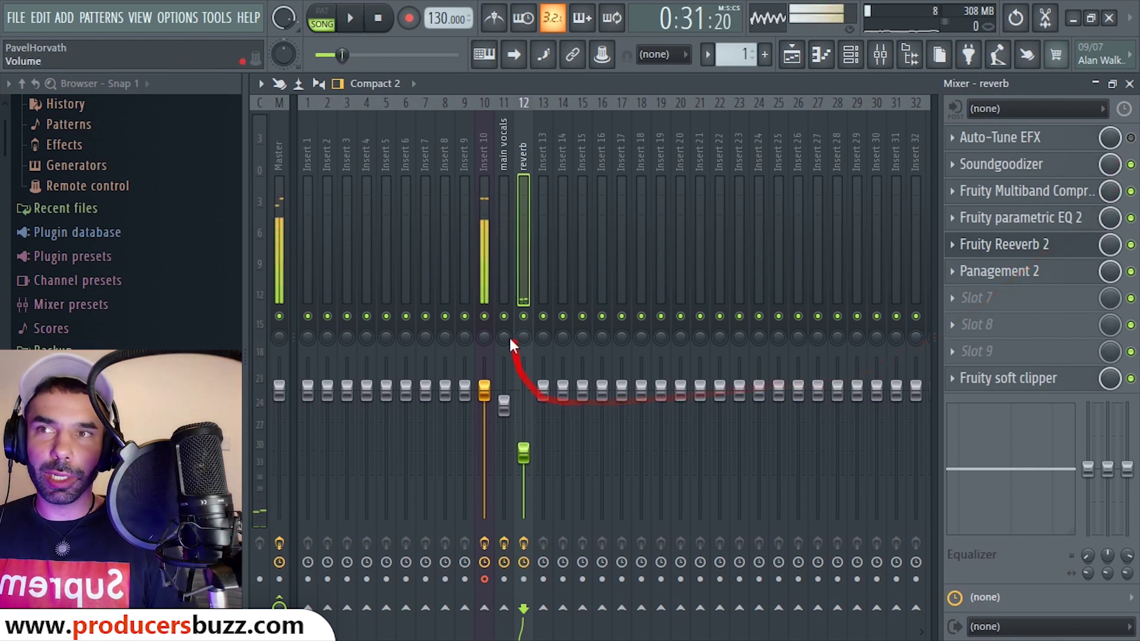
Mute the main vocals again and play the reverb layer while setting its fader to 53% (-11.9 dB)
{"action": "left_click", "coordinate": [504, 317]}
{"action": "key", "text": "space"}
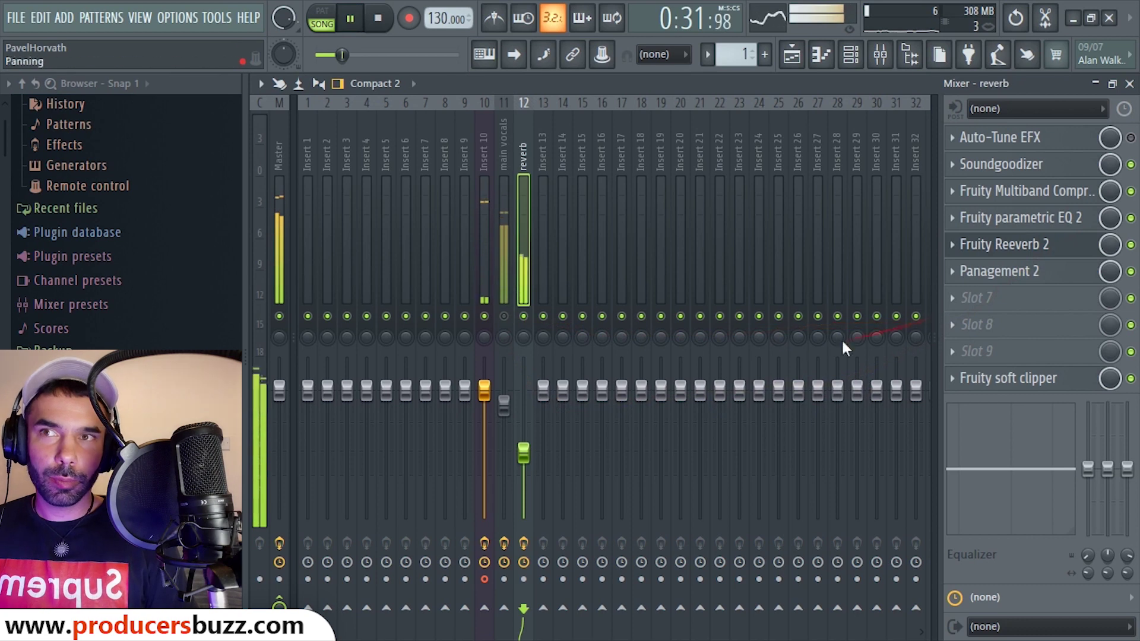
{"action": "left_click_drag", "start_coordinate": [524, 453], "coordinate": [523, 450]}
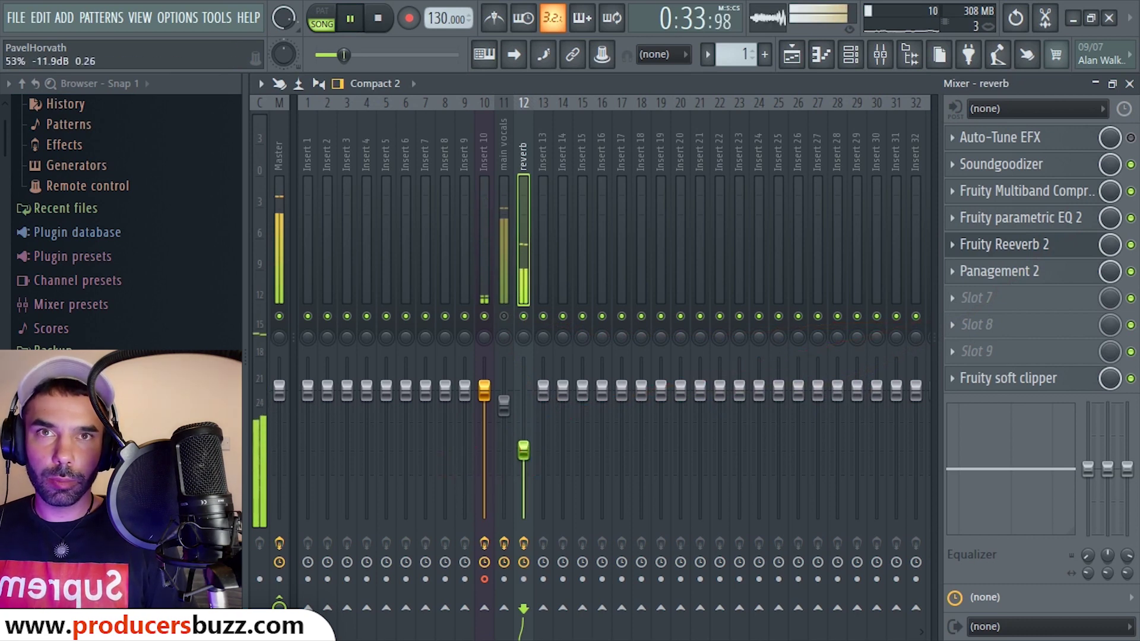
{"action": "key", "text": "space"}
Set the reverb track's Multiband Compressor high band gain to 3.6 dB and slightly lower EQ band 6 near 11.7 kHz
{"action": "left_click", "coordinate": [1027, 192]}
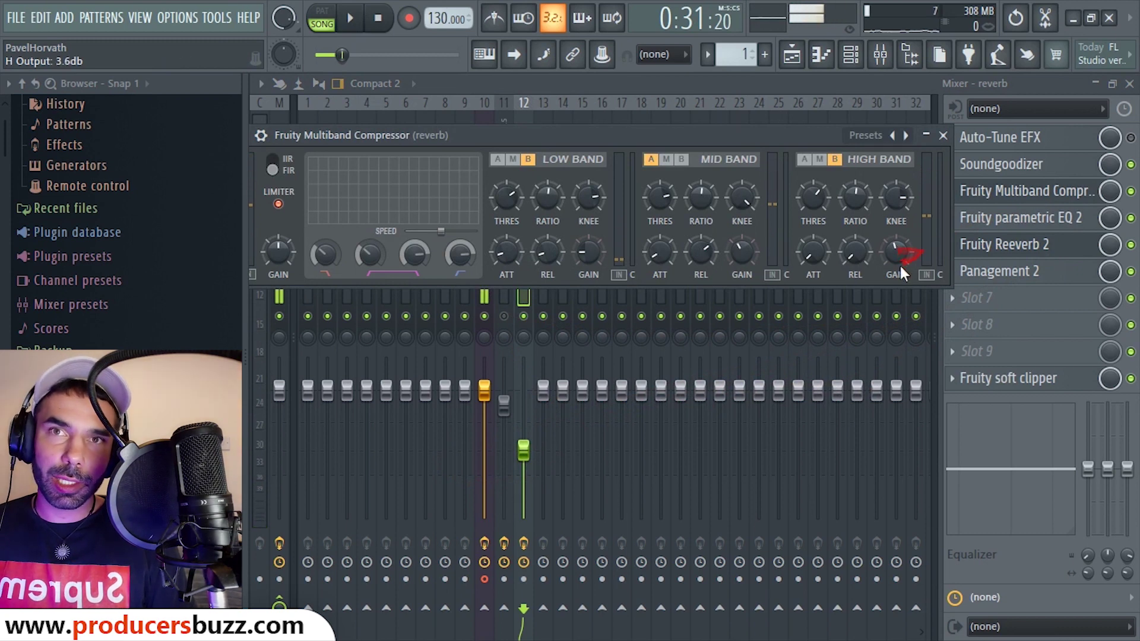
{"action": "left_click", "coordinate": [943, 136]}
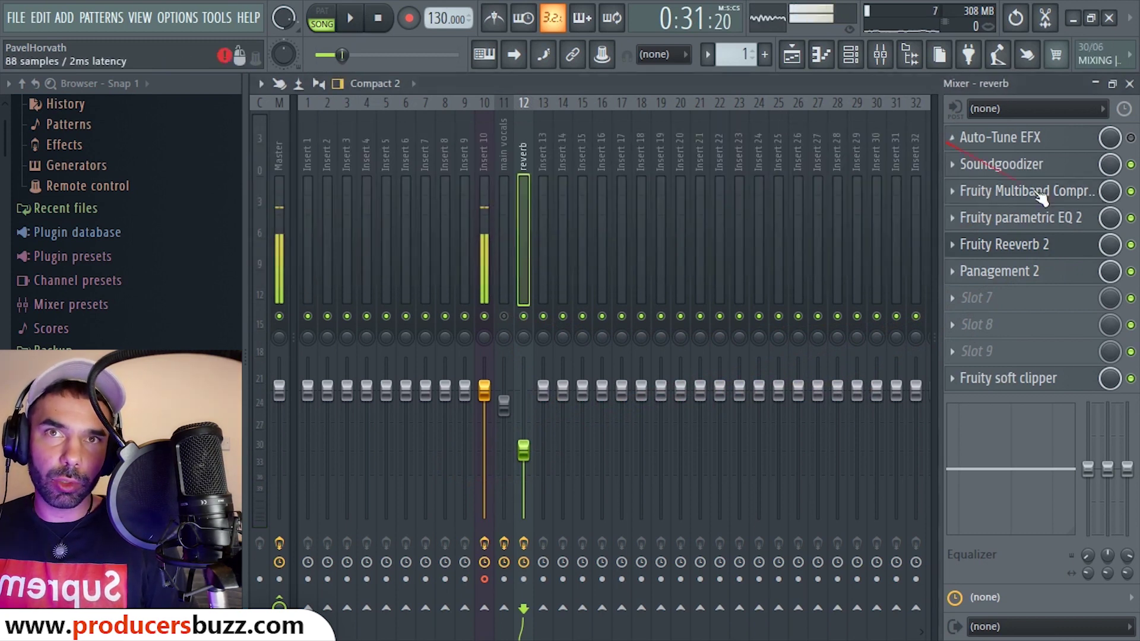
{"action": "left_click", "coordinate": [1069, 218]}
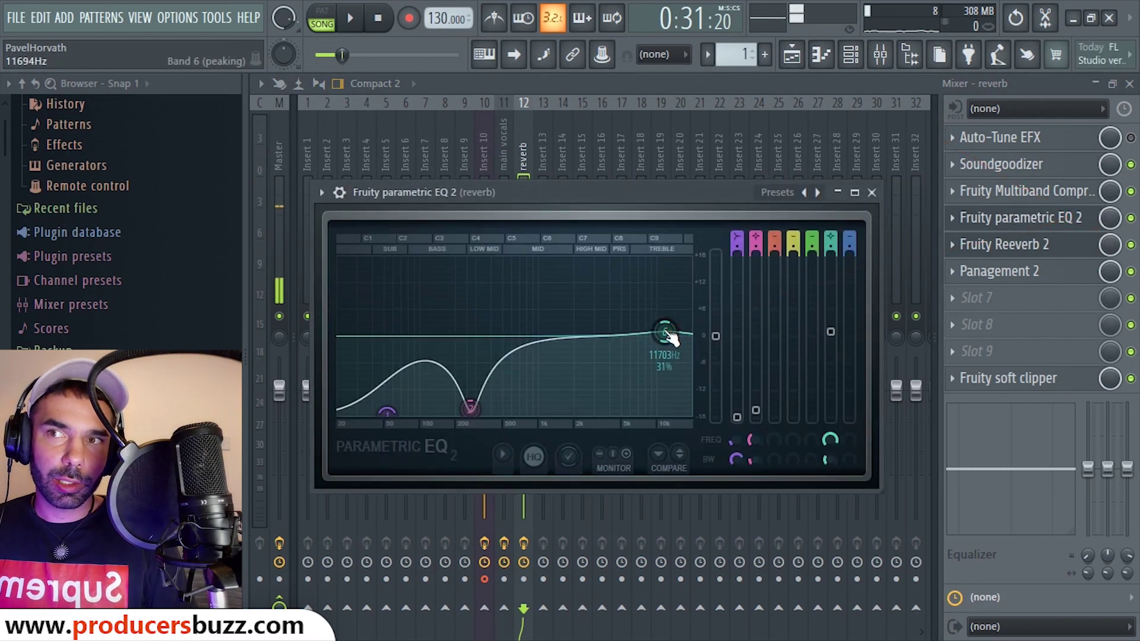
{"action": "left_click", "coordinate": [871, 192]}
Play the reverb layer, bring the main vocals back in, and balance the reverb fader against them at about 58% (-10.4 dB)
{"action": "key", "text": "space"}
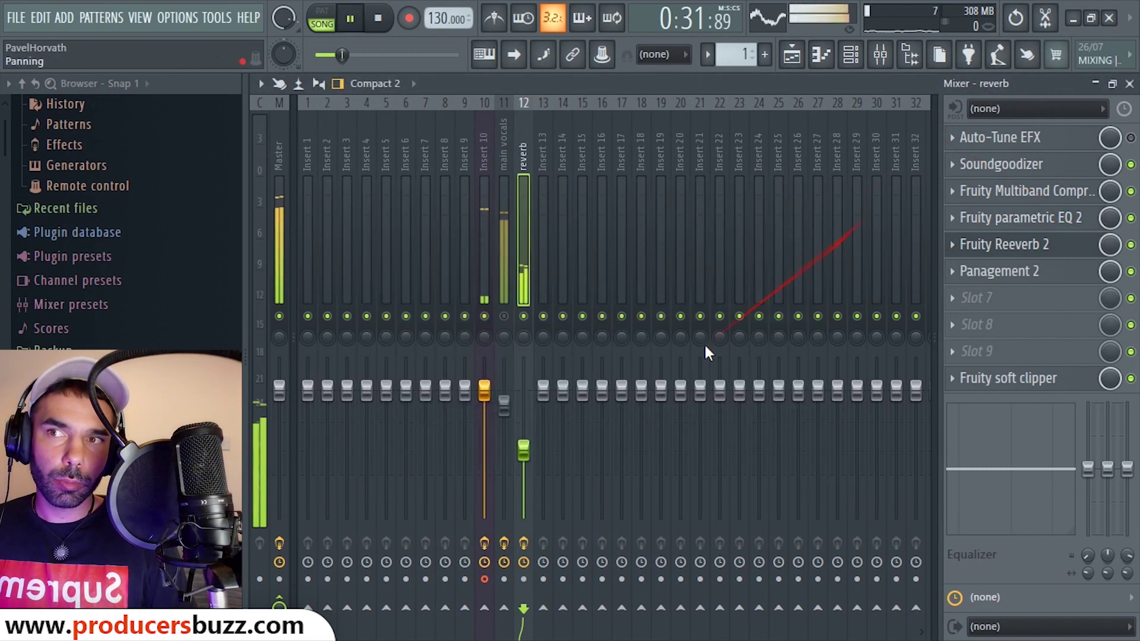
{"action": "left_click_drag", "start_coordinate": [523, 451], "coordinate": [523, 434]}
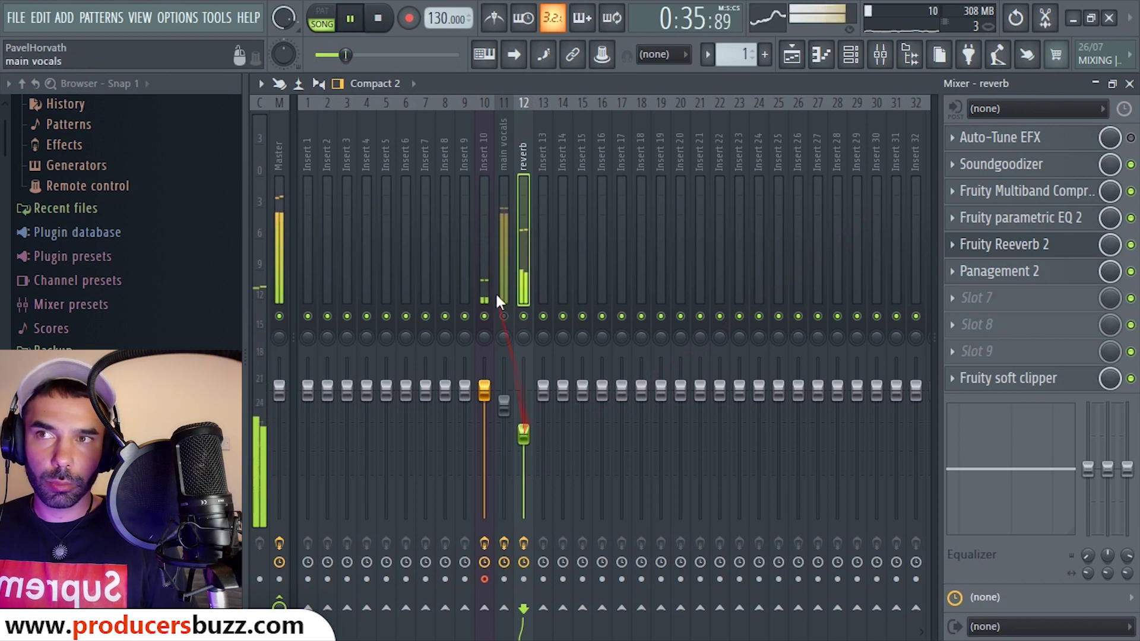
{"action": "left_click_drag", "start_coordinate": [524, 434], "coordinate": [523, 441]}
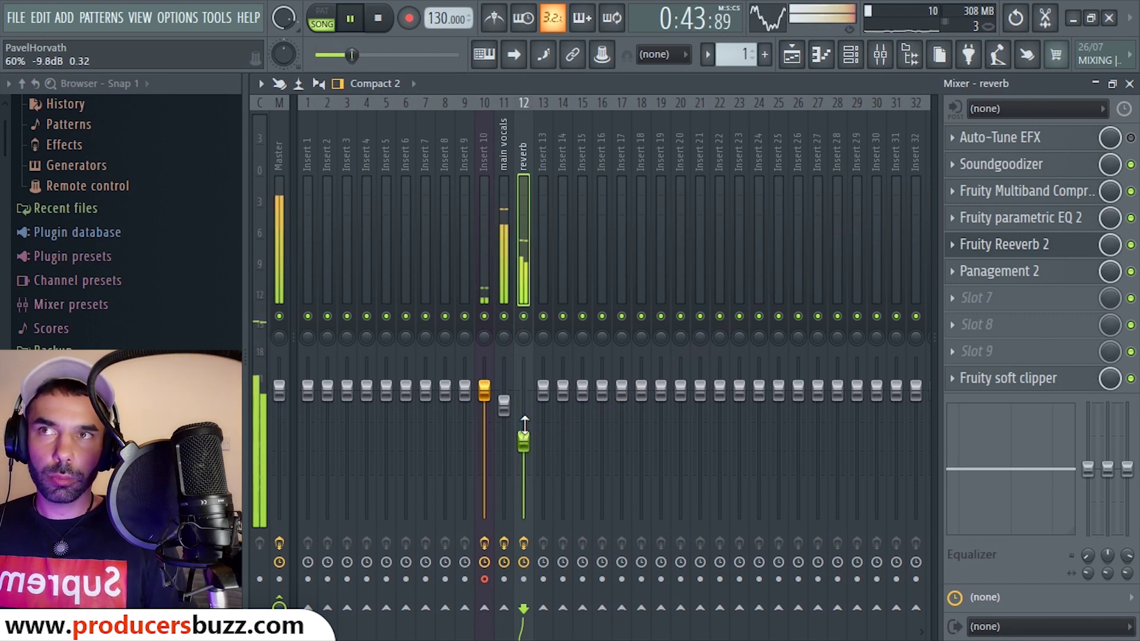
{"action": "left_click_drag", "start_coordinate": [524, 440], "coordinate": [524, 443]}
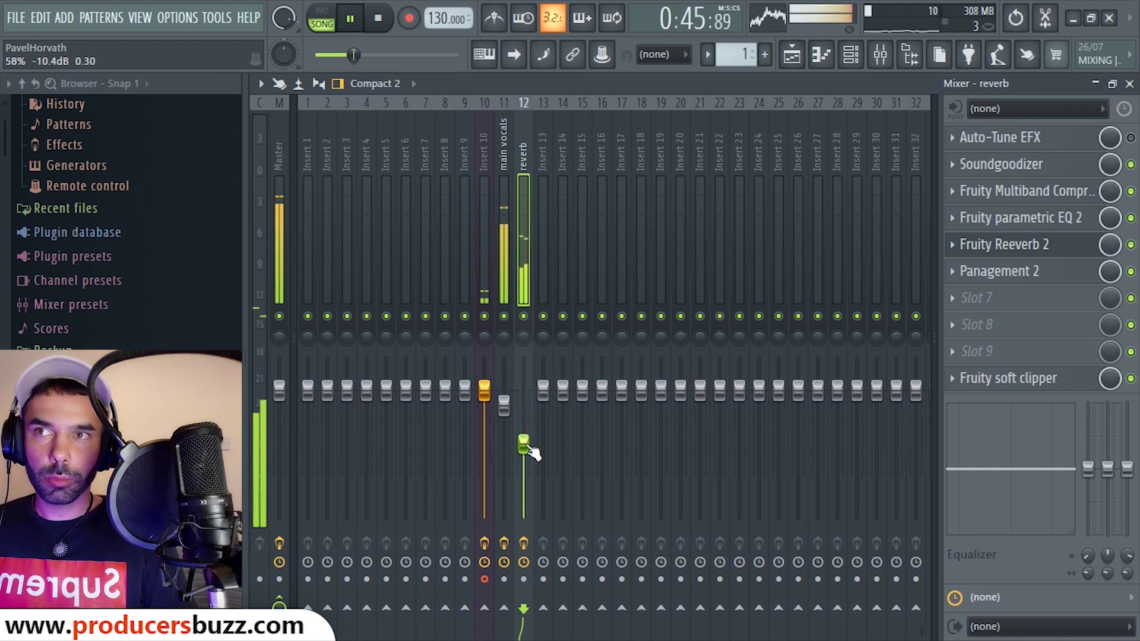
{"action": "key", "text": "space"}
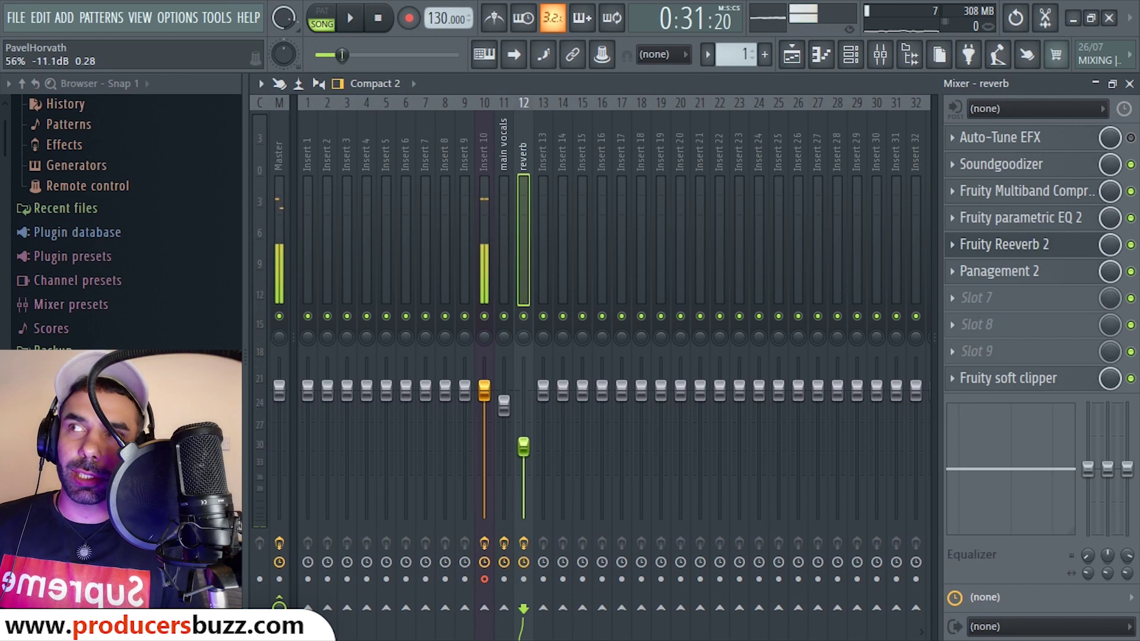
Fine-tune the reverb track's volume to 55% (-11.2 dB) and select the main vocals track to show its effects chain
{"action": "left_click_drag", "start_coordinate": [523, 449], "coordinate": [524, 446]}
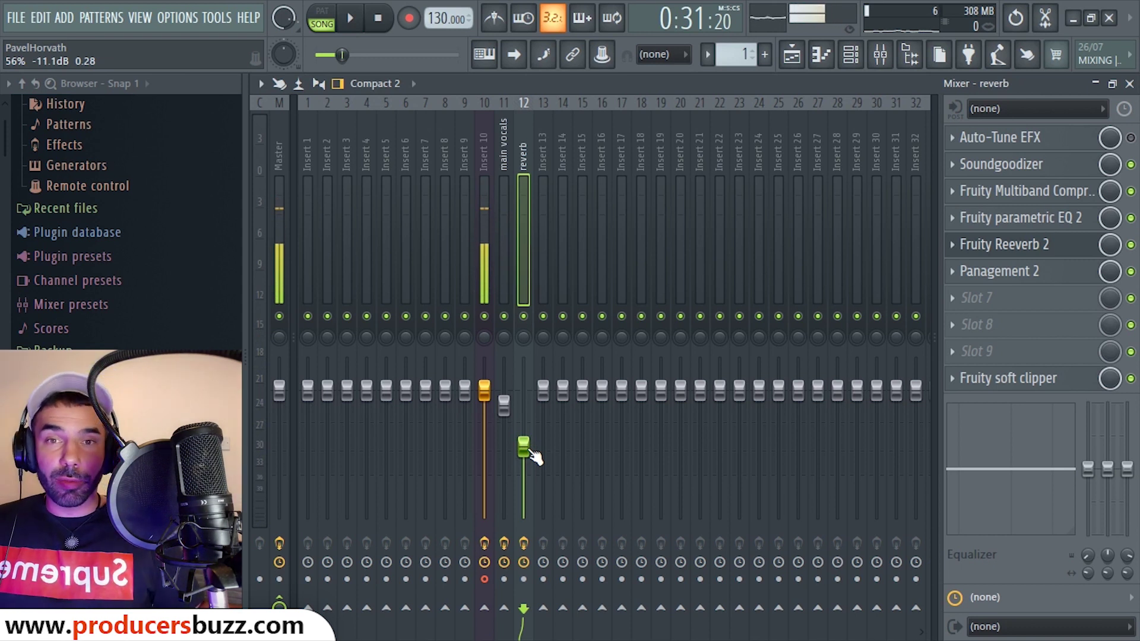
{"action": "left_click_drag", "start_coordinate": [525, 446], "coordinate": [523, 448]}
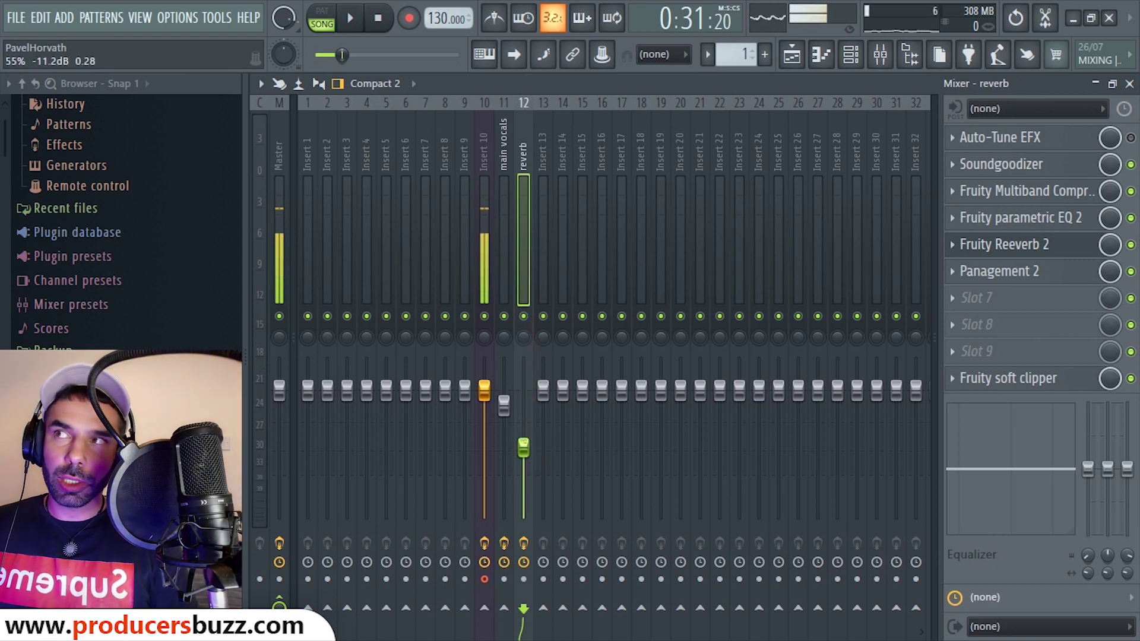
{"action": "left_click", "coordinate": [504, 407]}
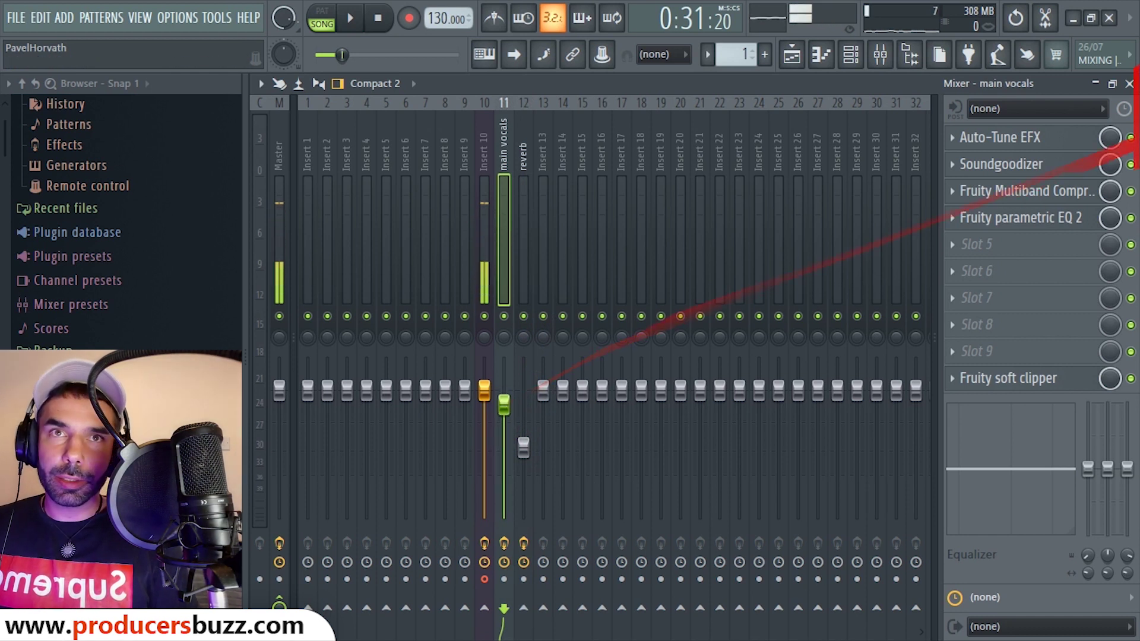
Bypass all effects on the main vocals and reverb tracks and play the dry vocals for comparison
{"action": "left_click", "coordinate": [1131, 166]}
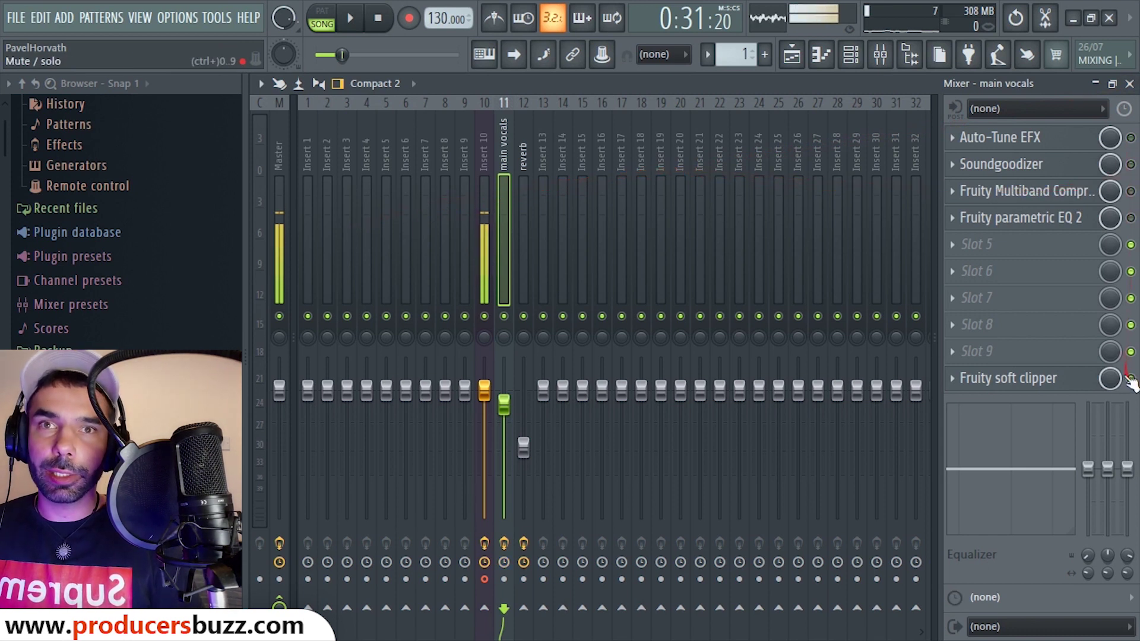
{"action": "left_click", "coordinate": [524, 135]}
{"action": "left_click", "coordinate": [1132, 165]}
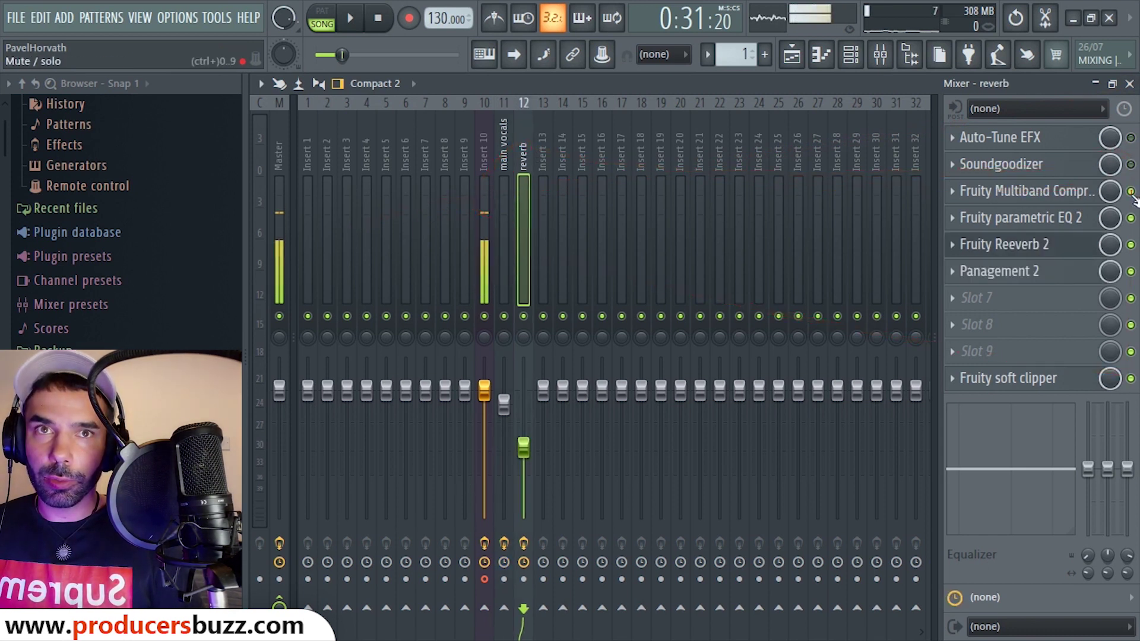
{"action": "left_click", "coordinate": [1131, 245]}
{"action": "left_click", "coordinate": [1131, 378]}
{"action": "key", "text": "space"}
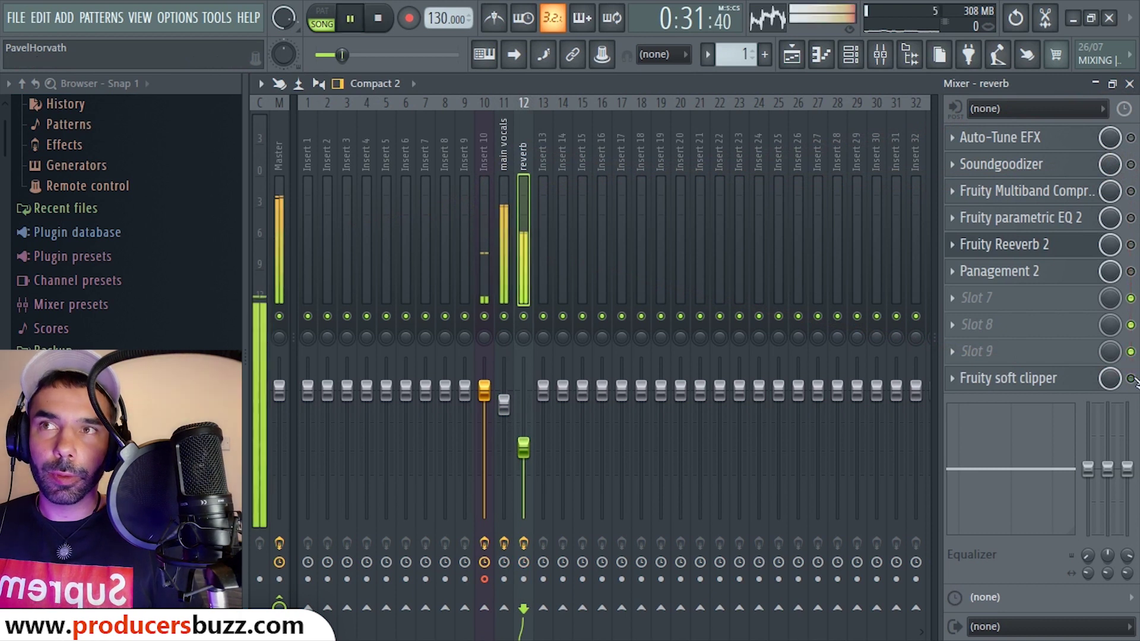
Re-enable all effects on the reverb and main vocals tracks and play the processed vocals
{"action": "left_click", "coordinate": [1132, 191]}
{"action": "left_click", "coordinate": [1131, 164]}
{"action": "left_click", "coordinate": [1131, 138]}
{"action": "key", "text": "space"}
{"action": "left_click", "coordinate": [1131, 218]}
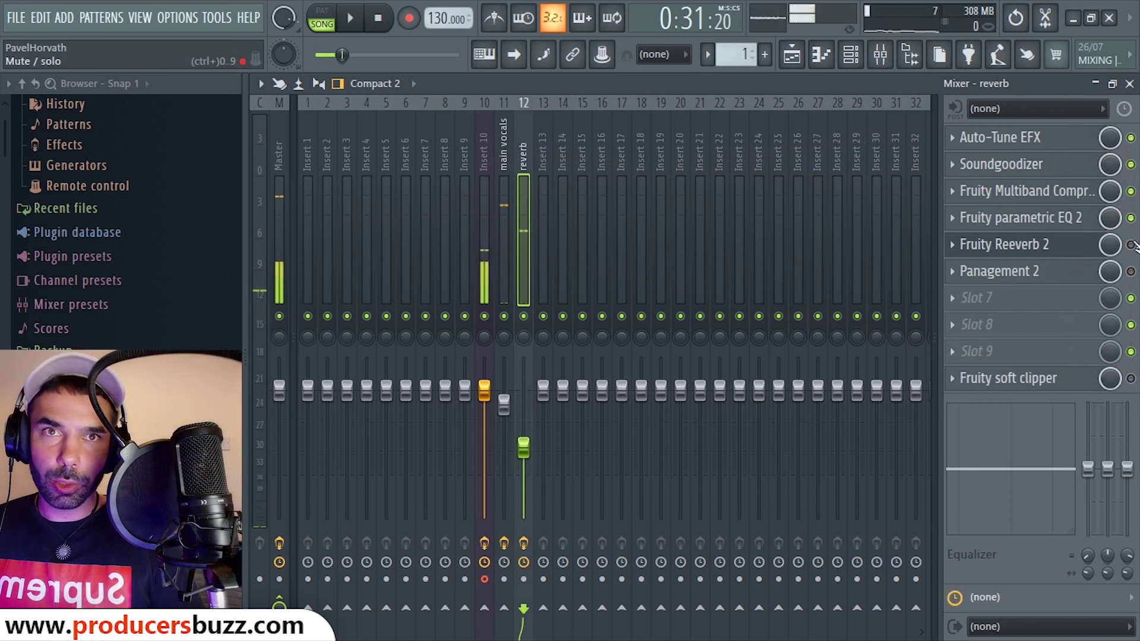
{"action": "left_click", "coordinate": [503, 176]}
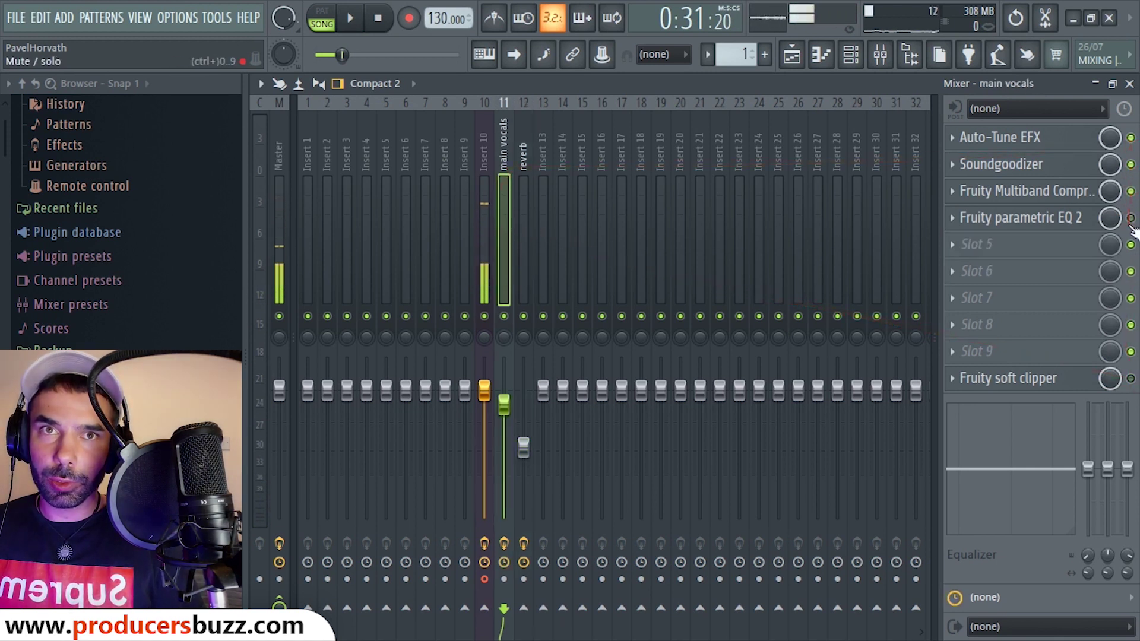
{"action": "key", "text": "space"}
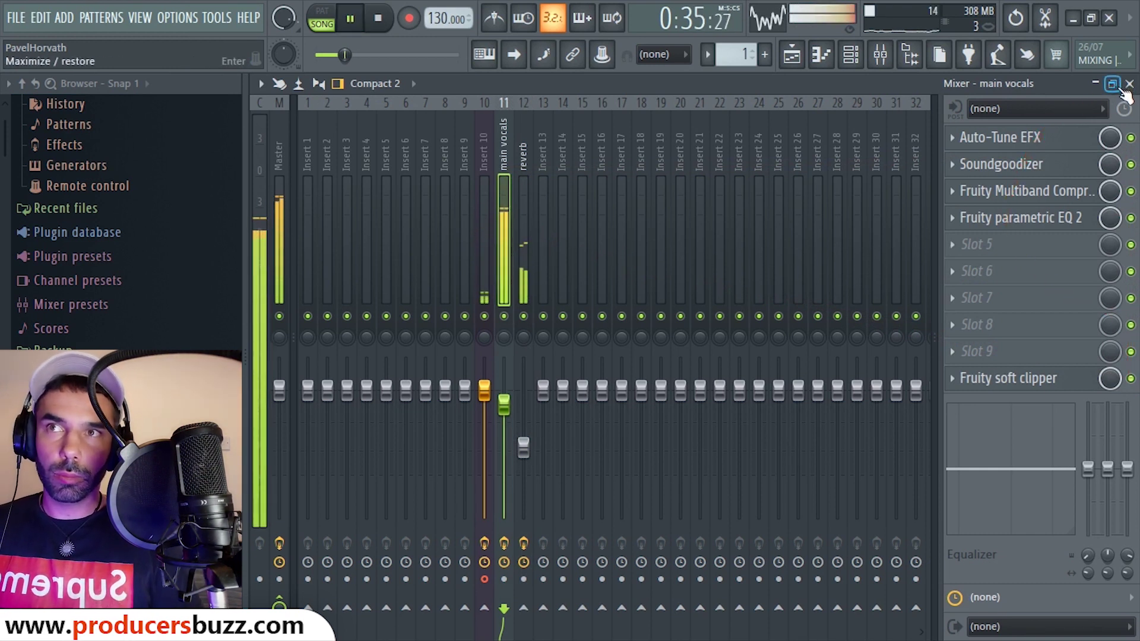
Stop playback and delete Auto-Tune EFX from the reverb track's first effect slot
{"action": "left_click", "coordinate": [522, 154]}
{"action": "key", "text": "space"}
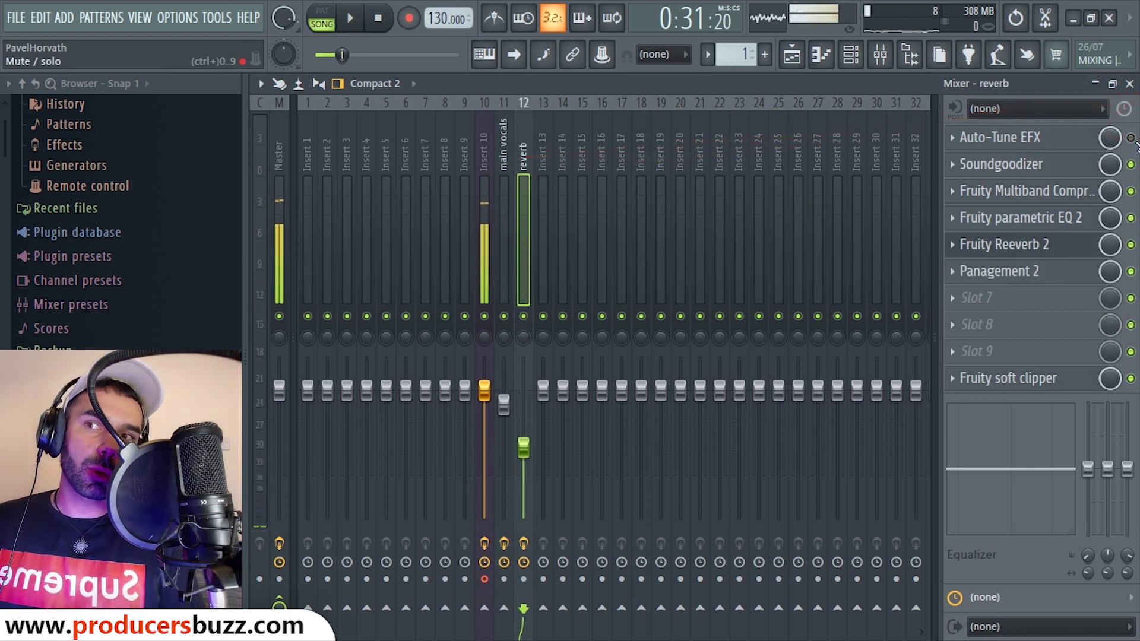
{"action": "left_click", "coordinate": [951, 138]}
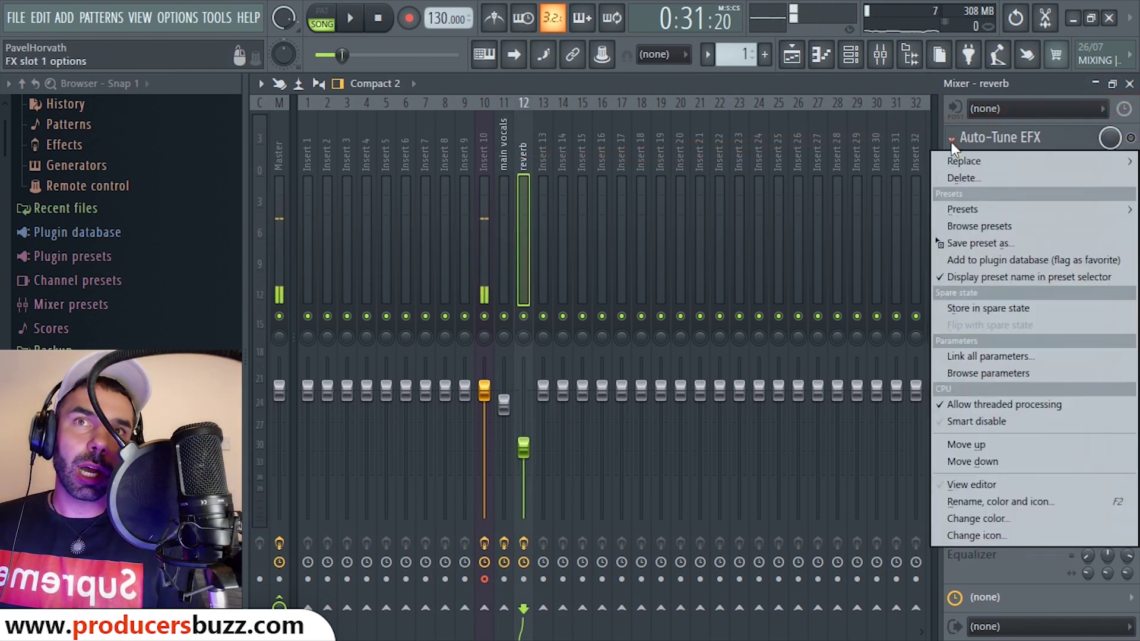
{"action": "left_click", "coordinate": [963, 177]}
{"action": "left_click", "coordinate": [655, 387]}
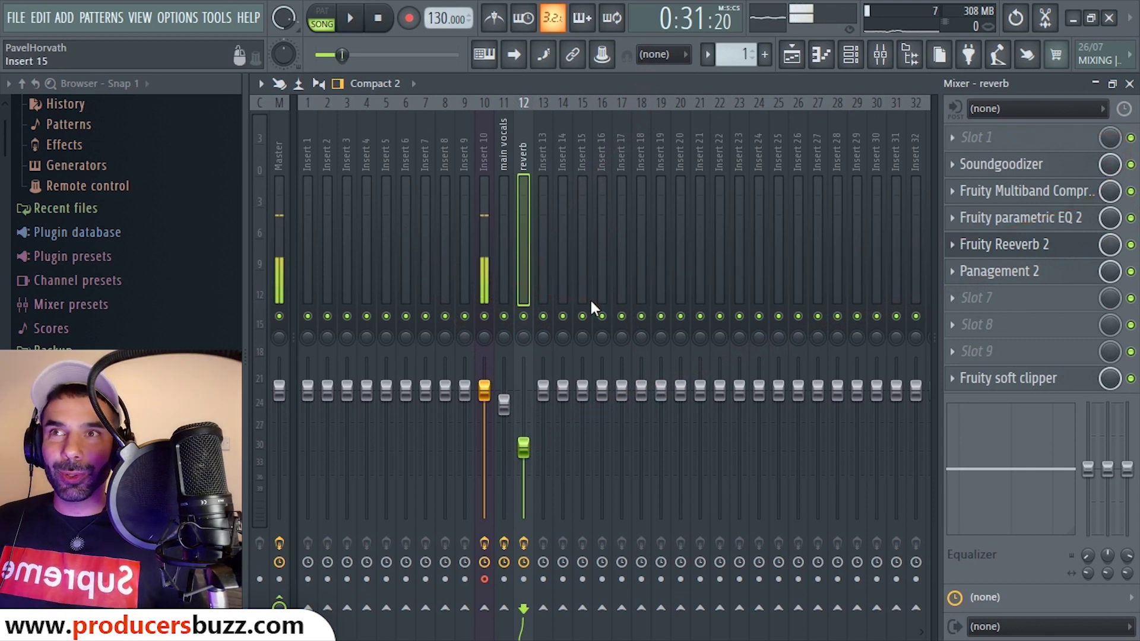
Close the mixer and the Fruity Reeverb 2 window, and play the full mix from the playlist near bar 18
{"action": "left_click", "coordinate": [502, 151]}
{"action": "left_click", "coordinate": [525, 159]}
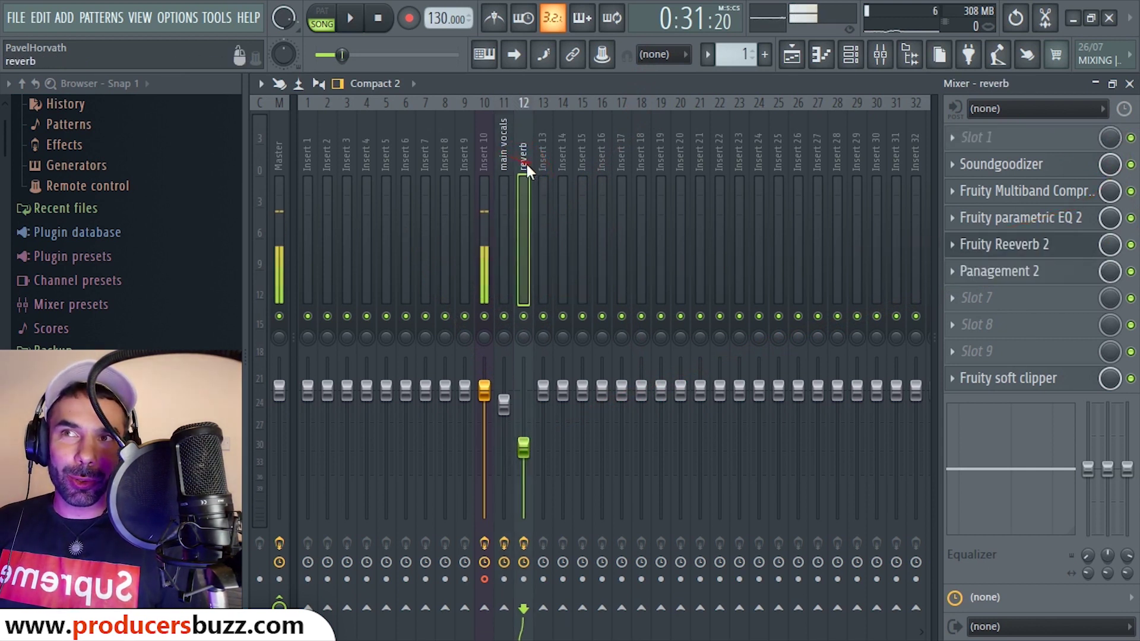
{"action": "left_click", "coordinate": [1129, 83]}
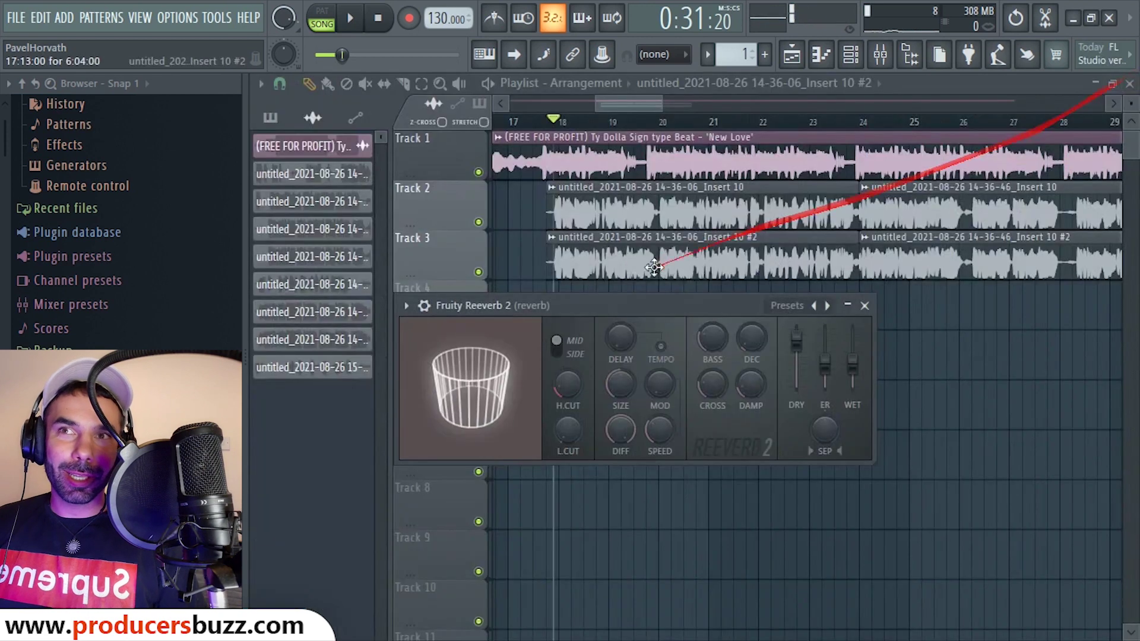
{"action": "left_click", "coordinate": [560, 124]}
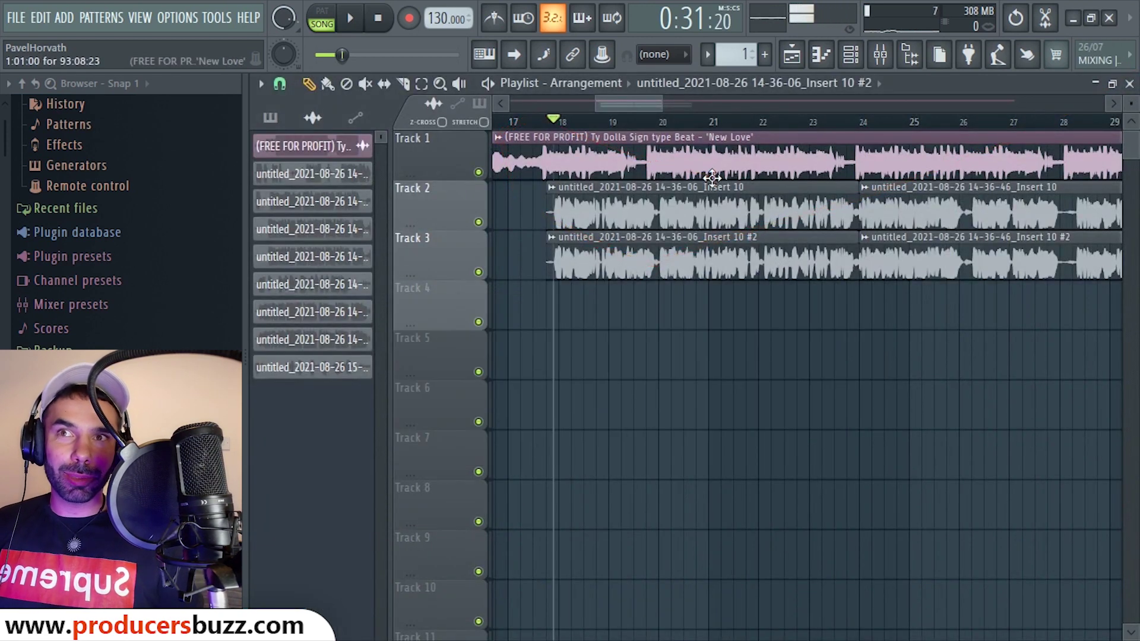
{"action": "key", "text": "space"}
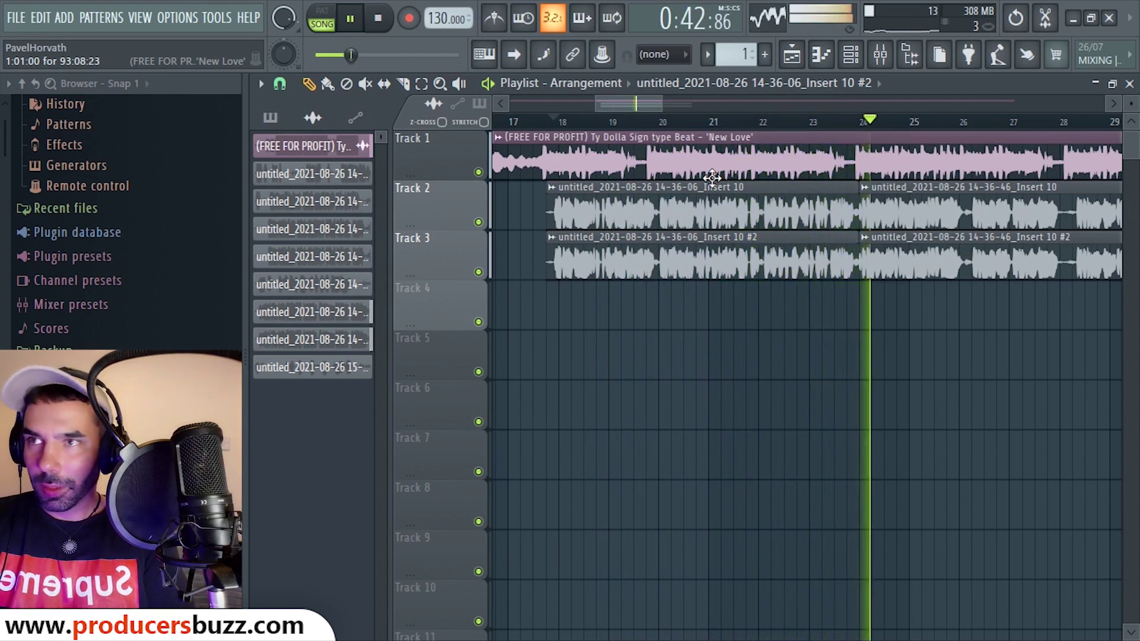
{"action": "key", "text": "space"}
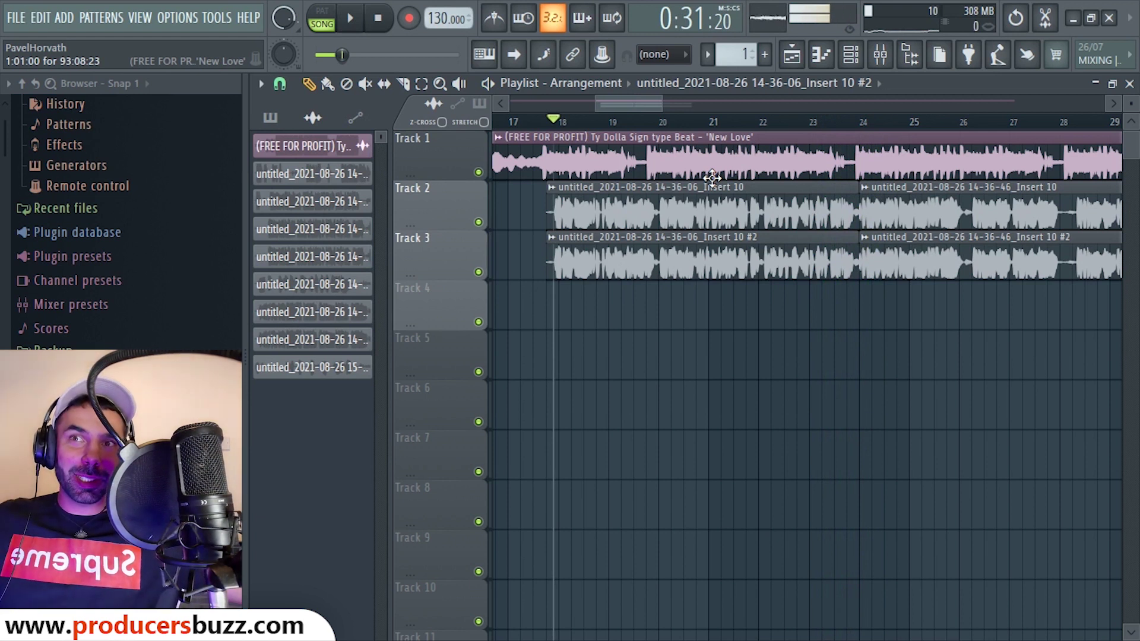